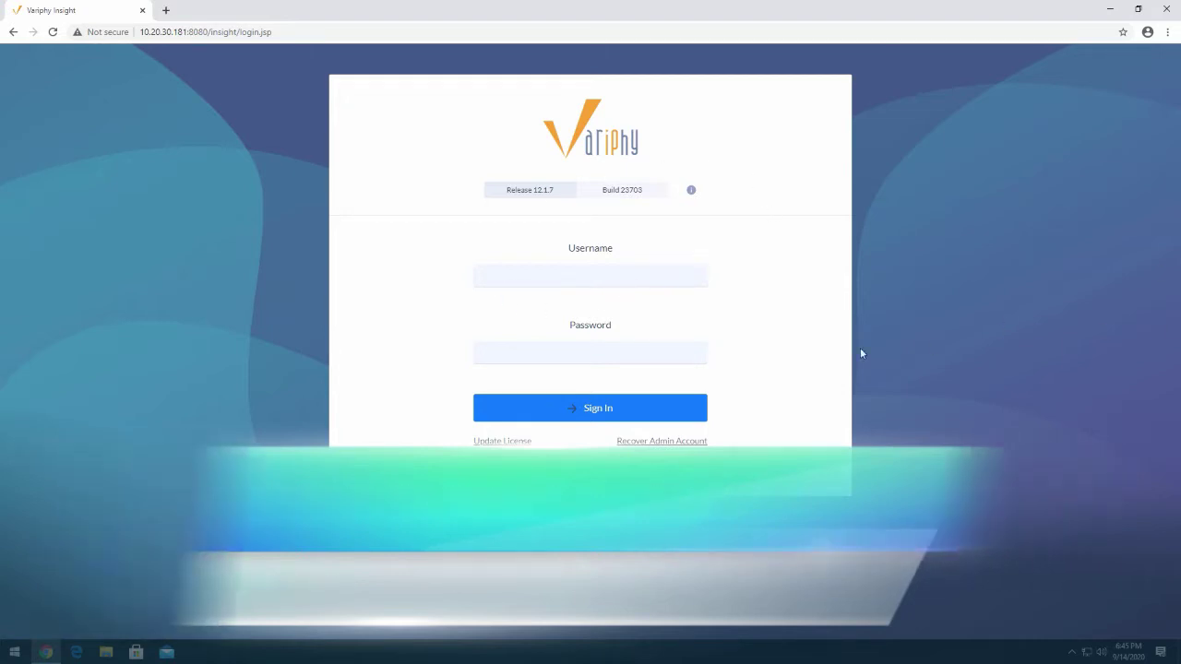
Upload the Variphy_license_v12_All_exp_Sept_30_2020.key license file using the administrator username and password
click(503, 442)
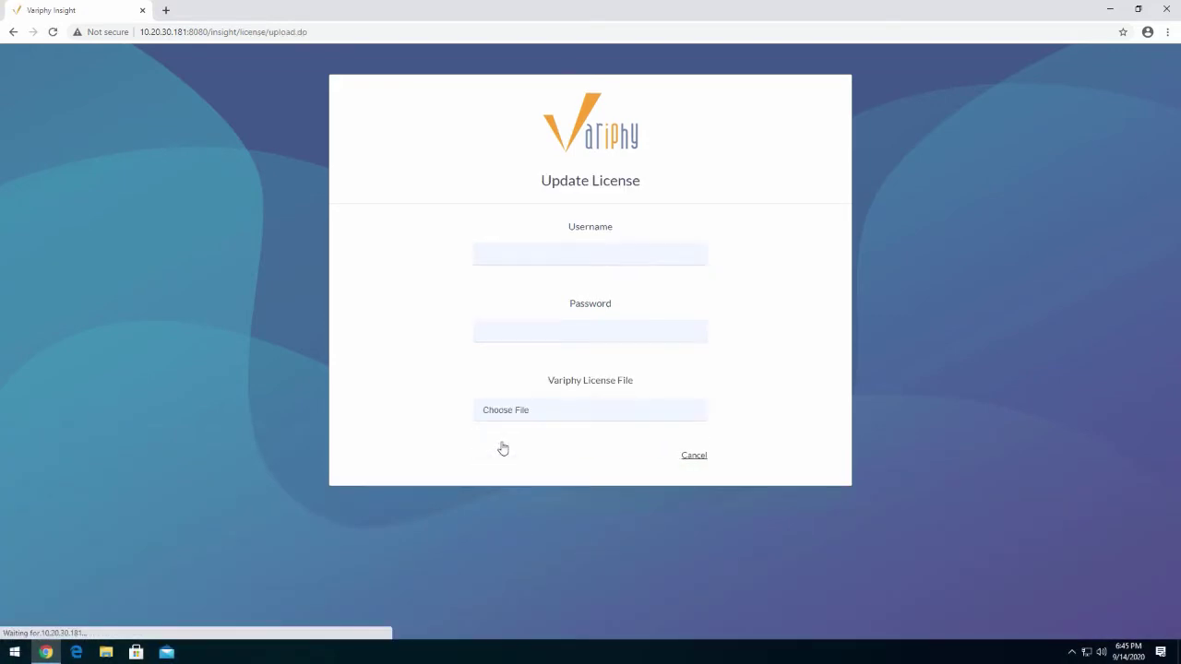
click(572, 410)
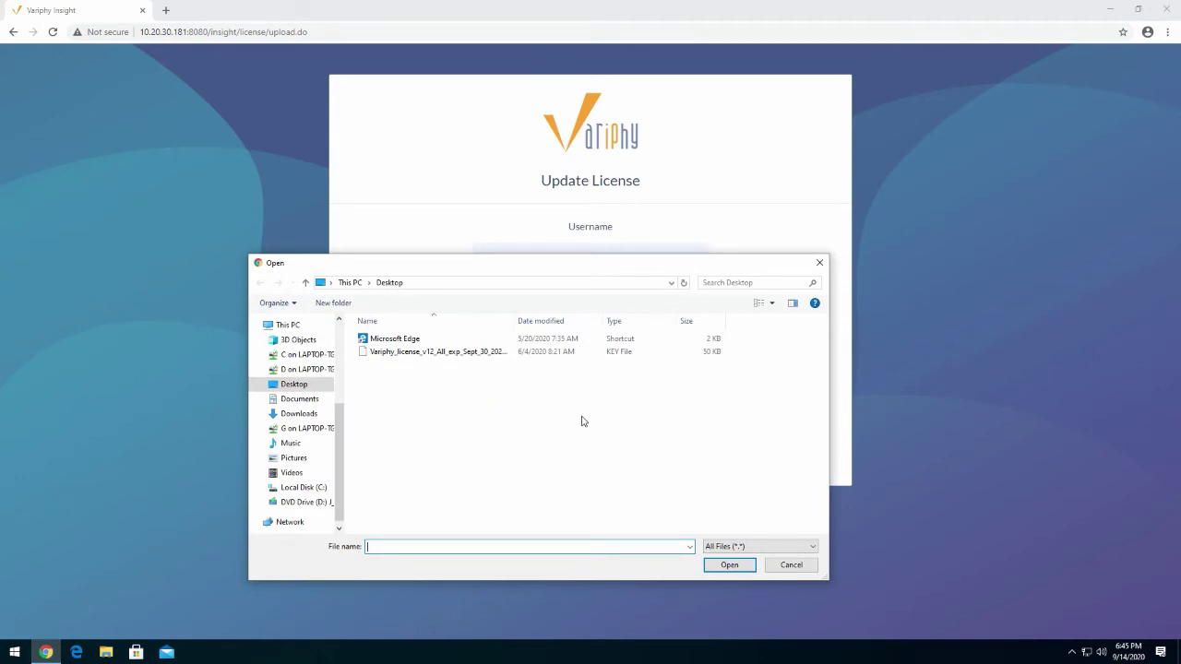
click(454, 355)
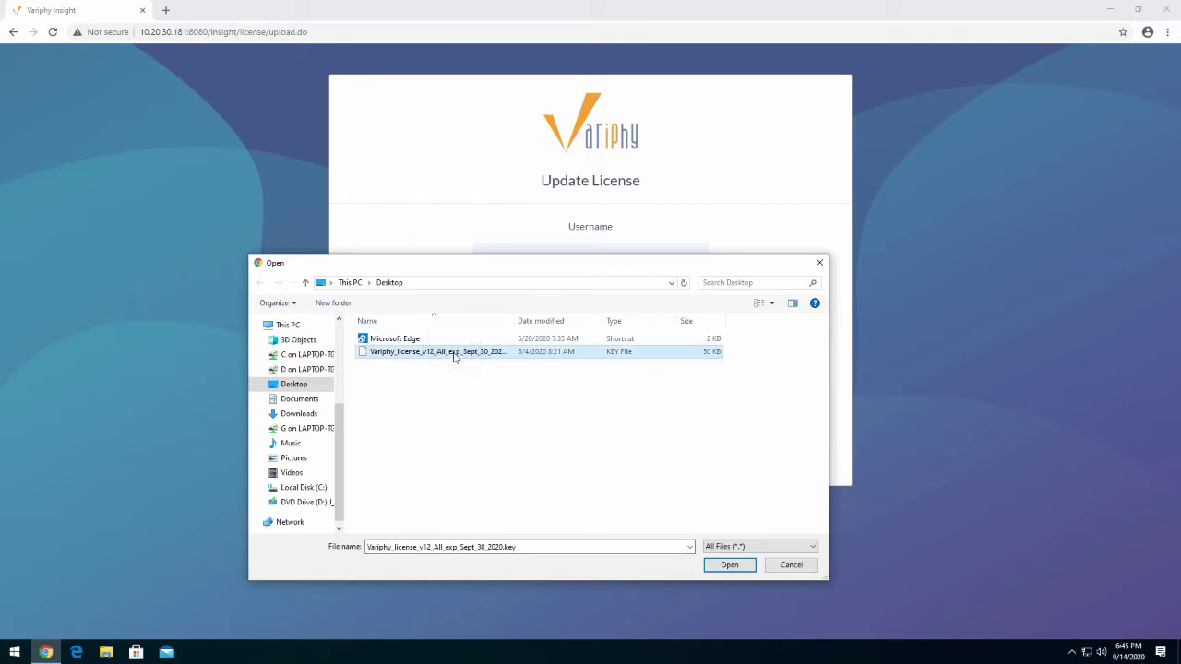
click(729, 564)
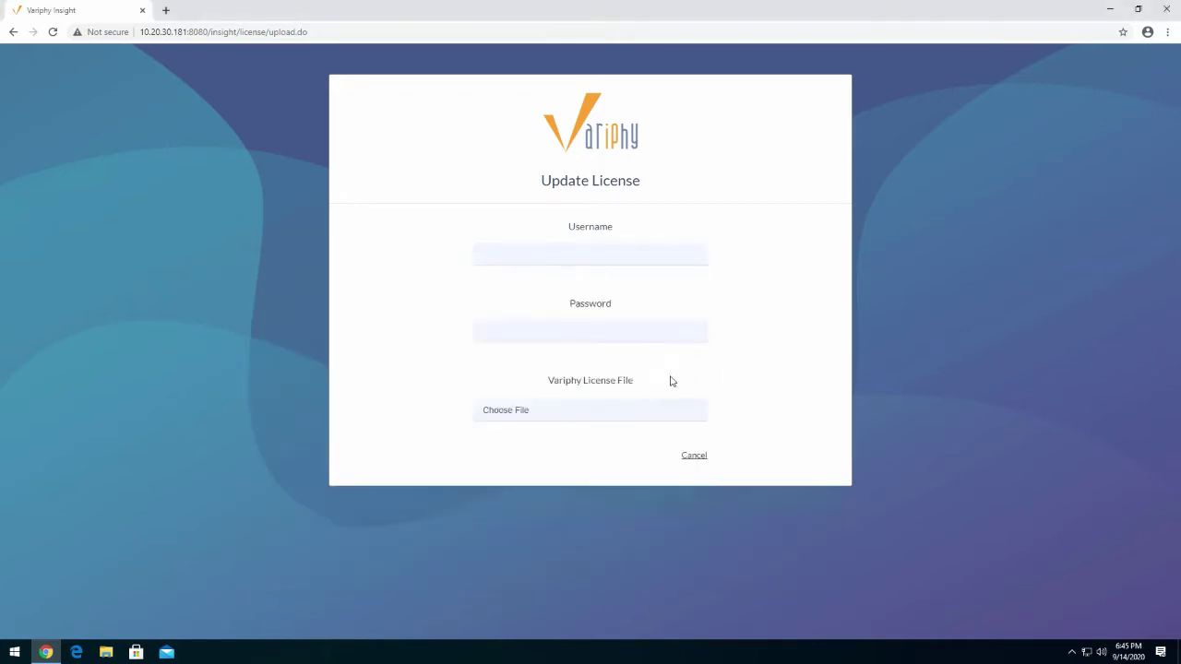
click(590, 253)
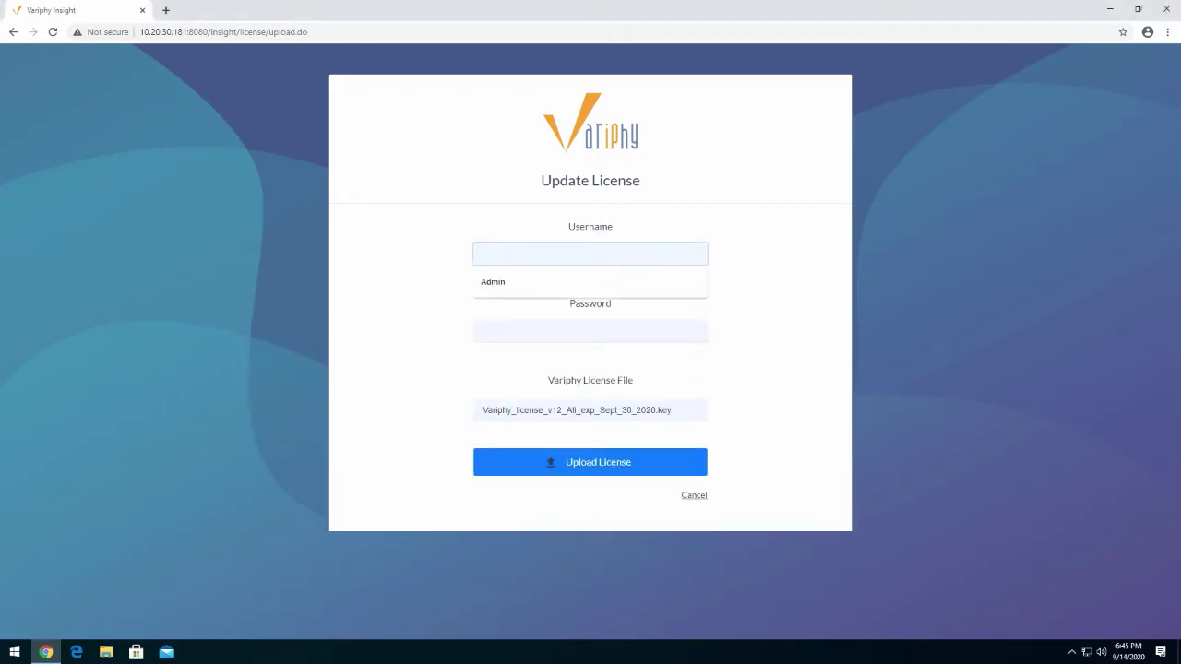
click(514, 282)
click(541, 332)
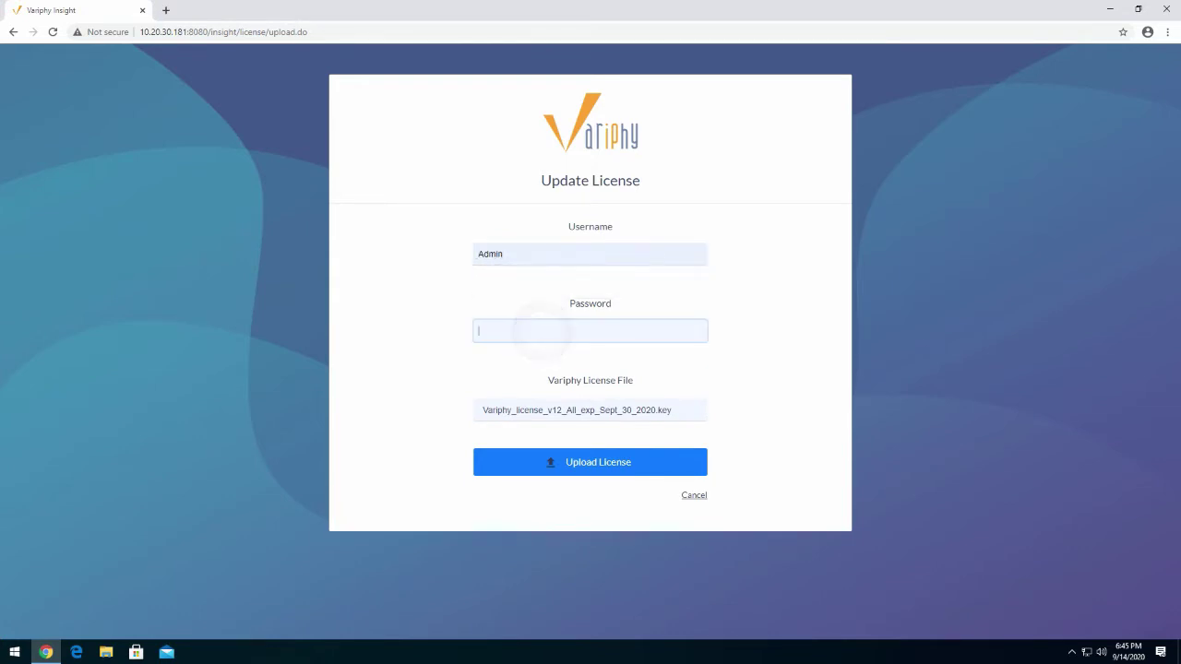
text(a)
click(597, 464)
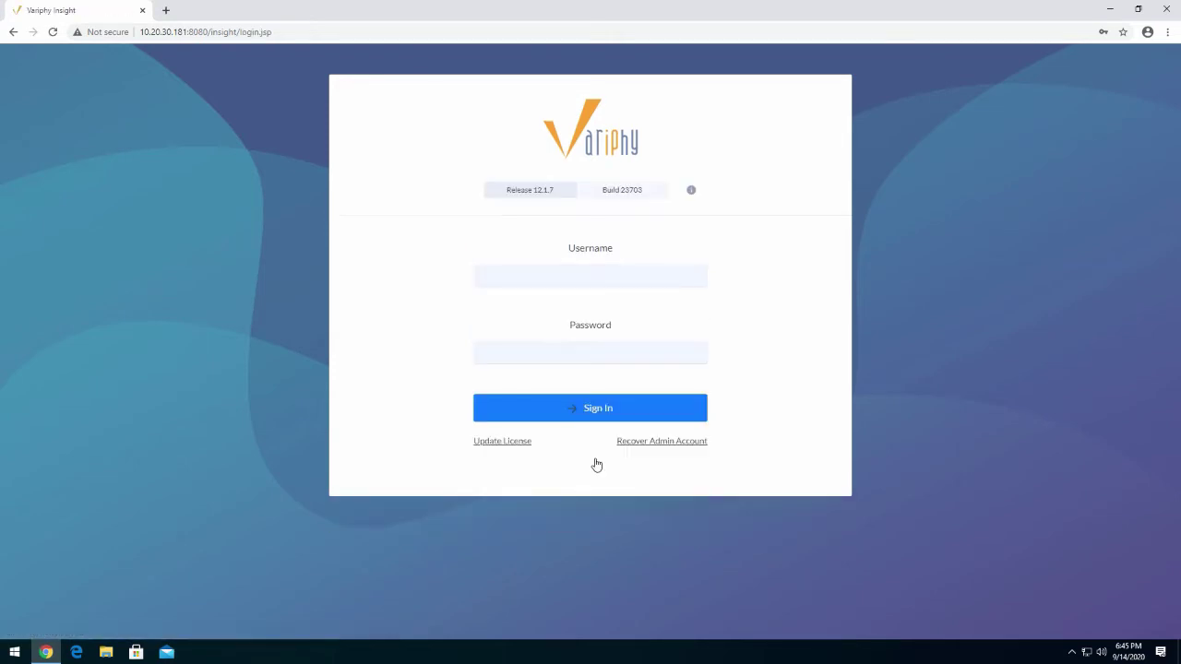
Sign in to Variphy Insight with the Admin account and its password
text(Admin)
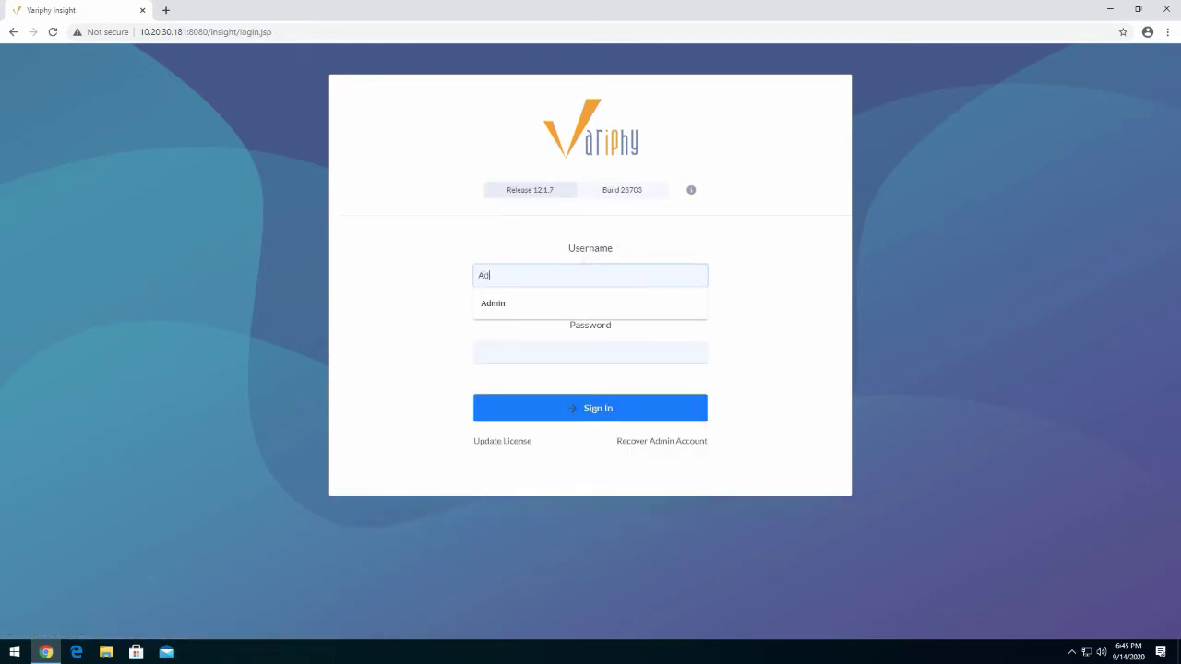
key(Tab)
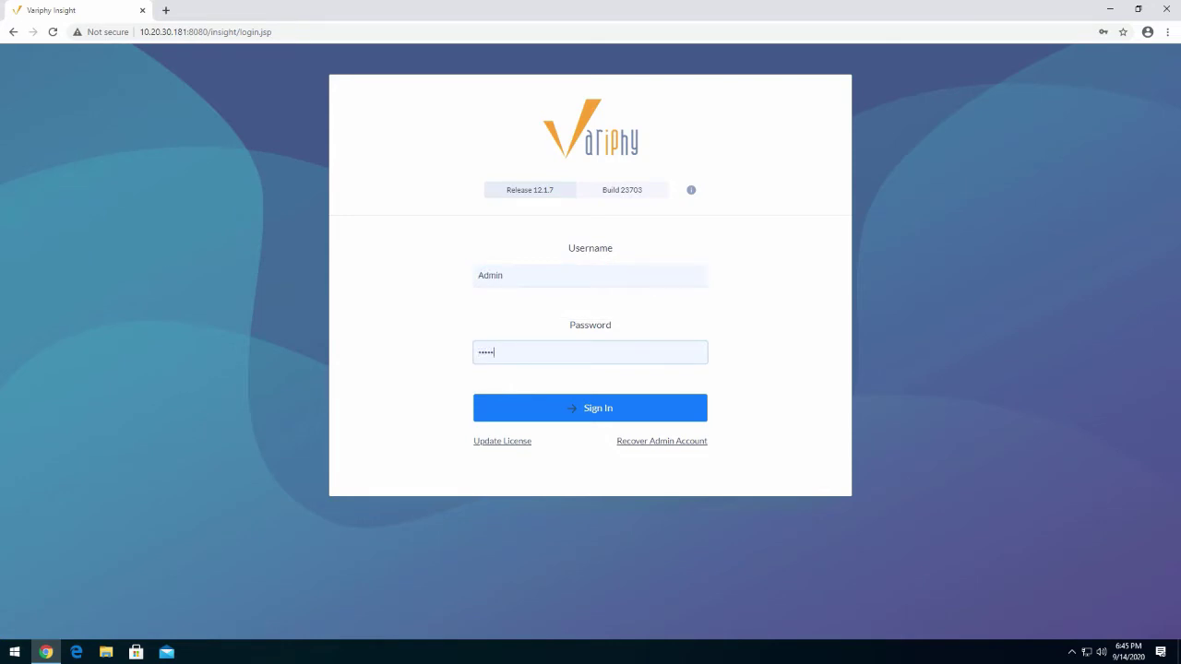
click(600, 409)
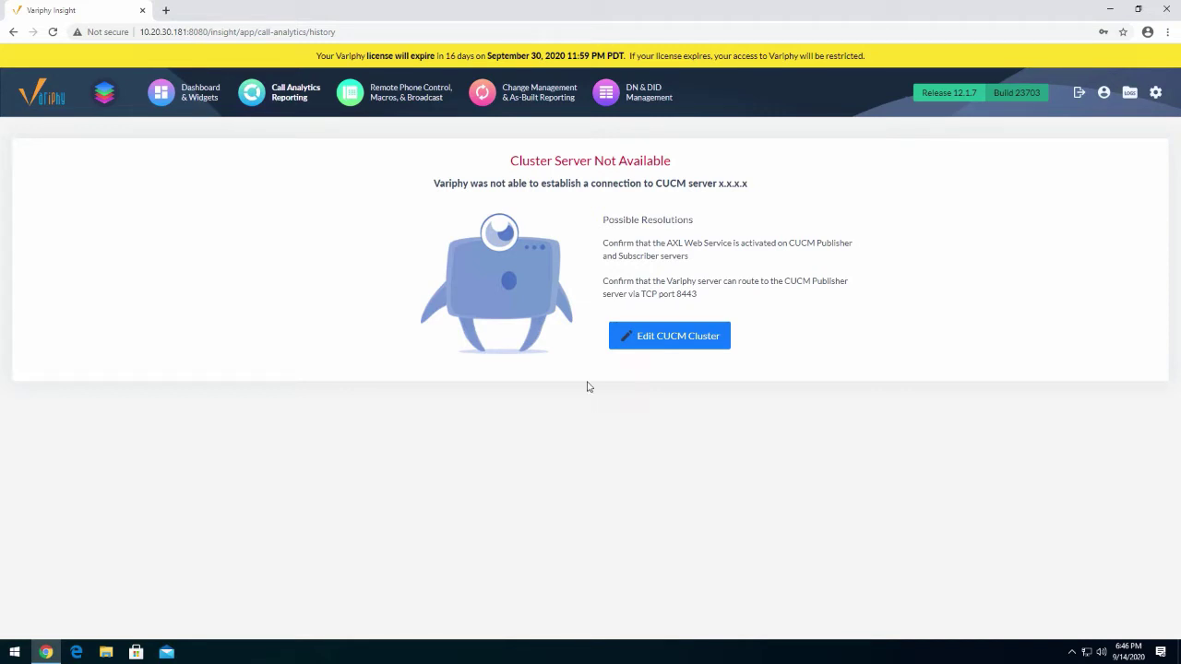
Open Cisco Unified CM Administration at 10.20.30.45 in a new browser tab
click(166, 10)
text(10)
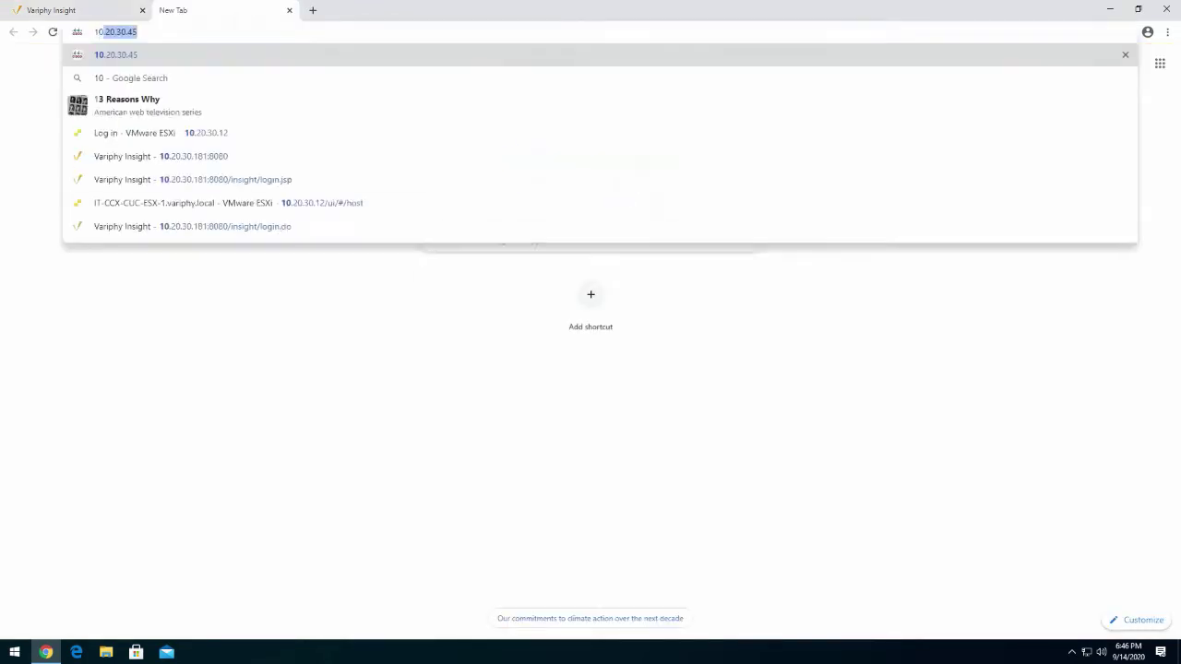
text(.20.30.45)
key(Return)
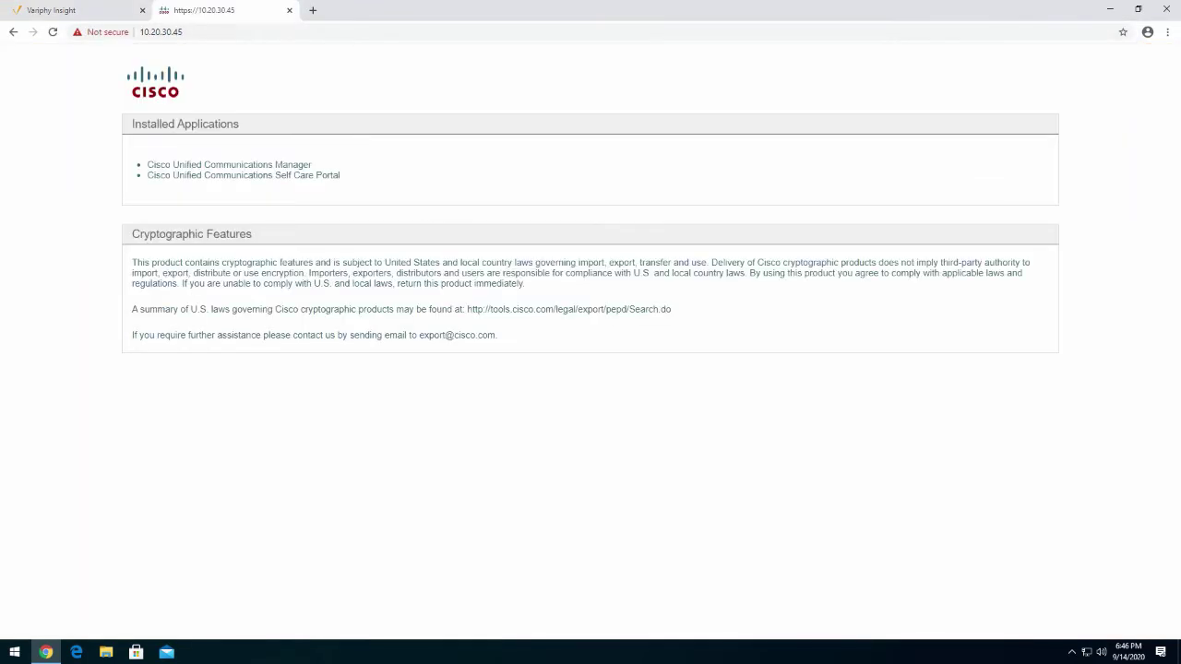
click(250, 165)
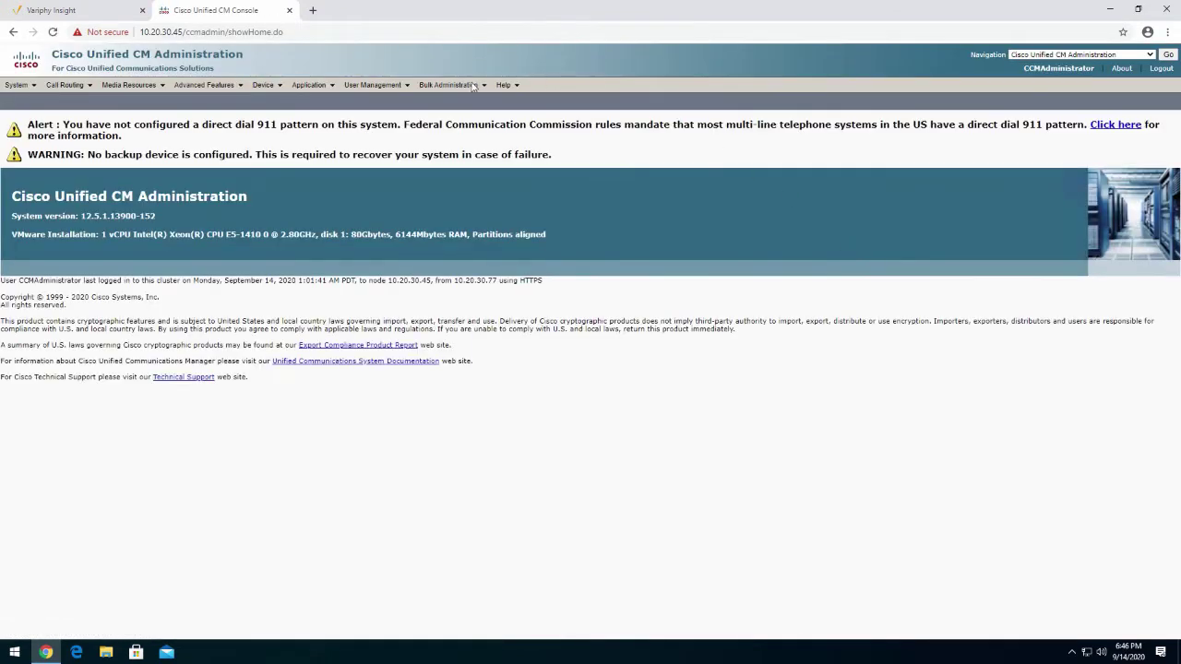
Go to User Management > User Settings > Access Control Group
click(399, 86)
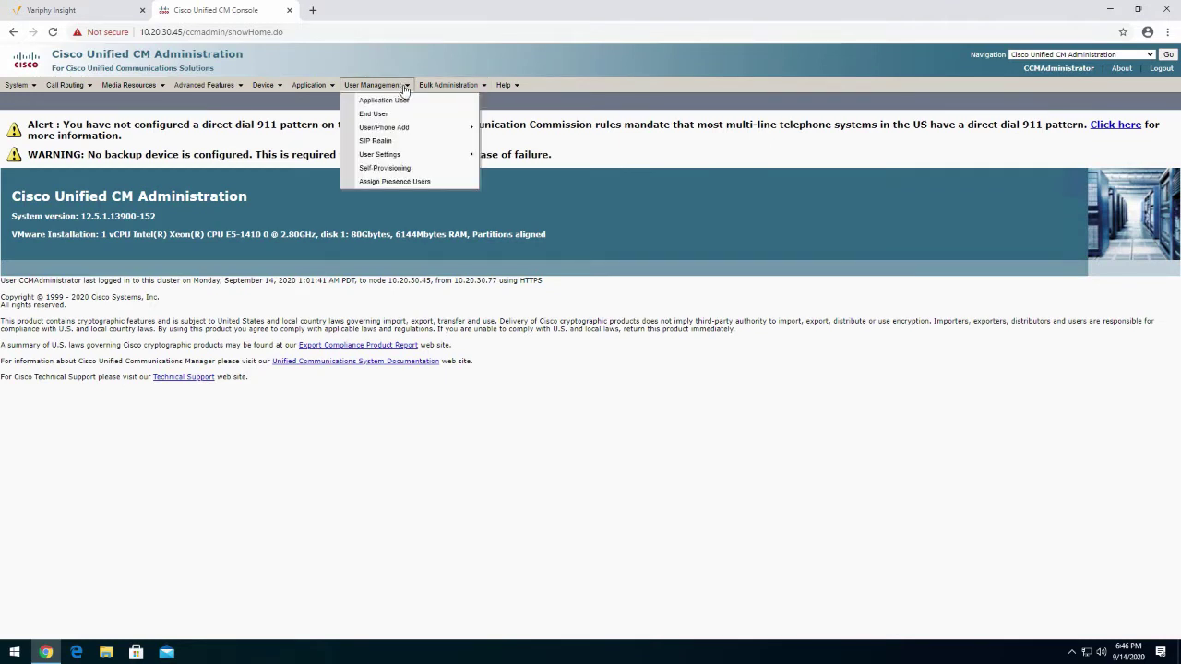
mouse_move(398, 163)
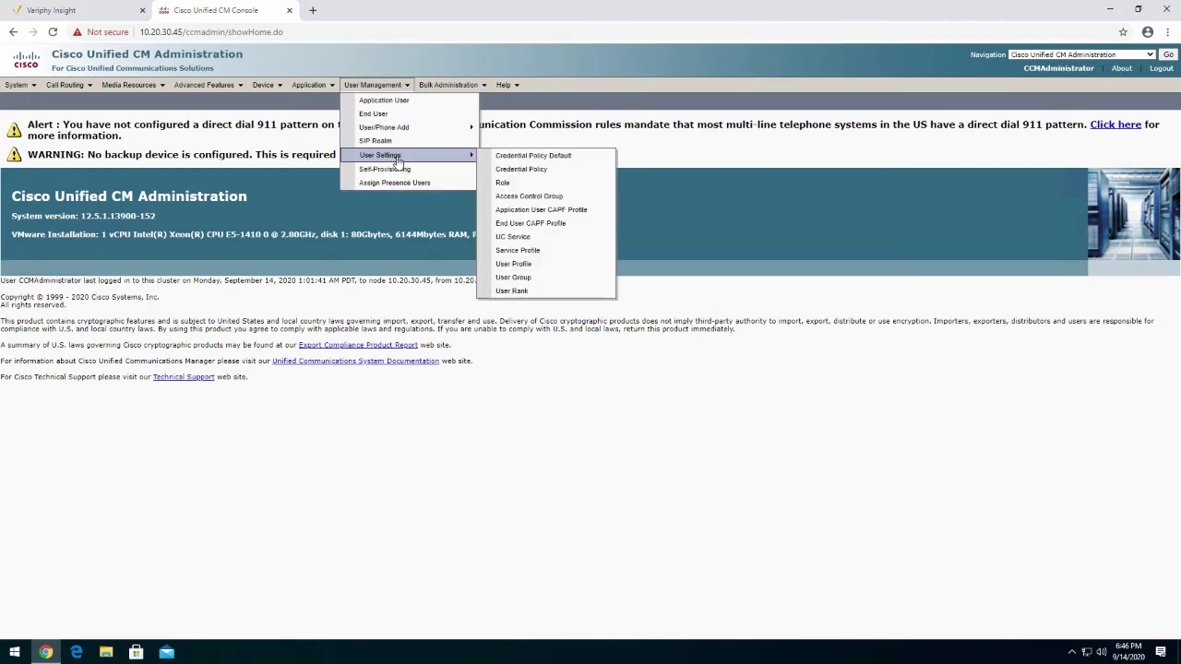
click(533, 200)
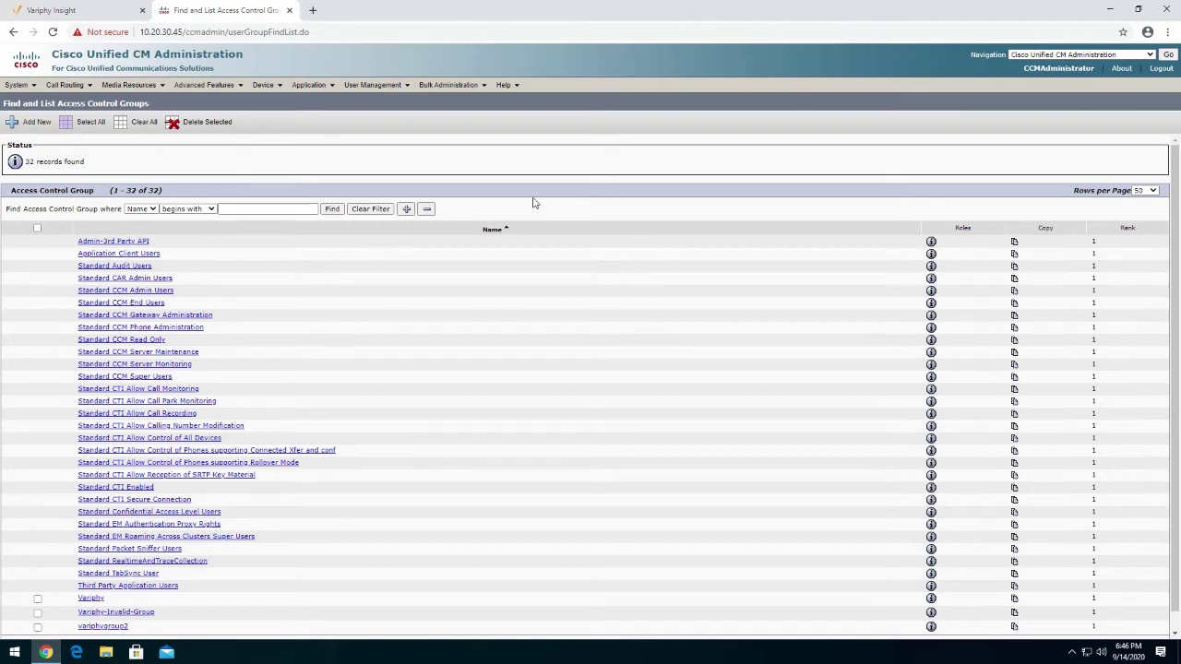
Create the VariphyGroup access control group with 1 - Default User Rank and save it
click(39, 126)
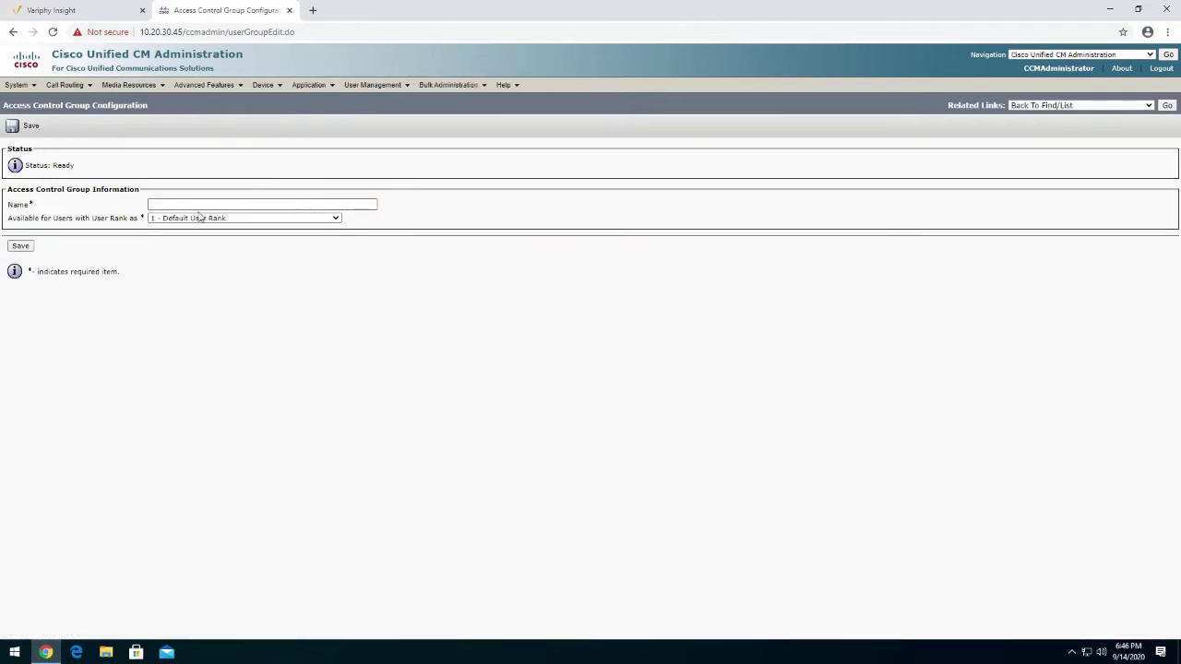
click(216, 202)
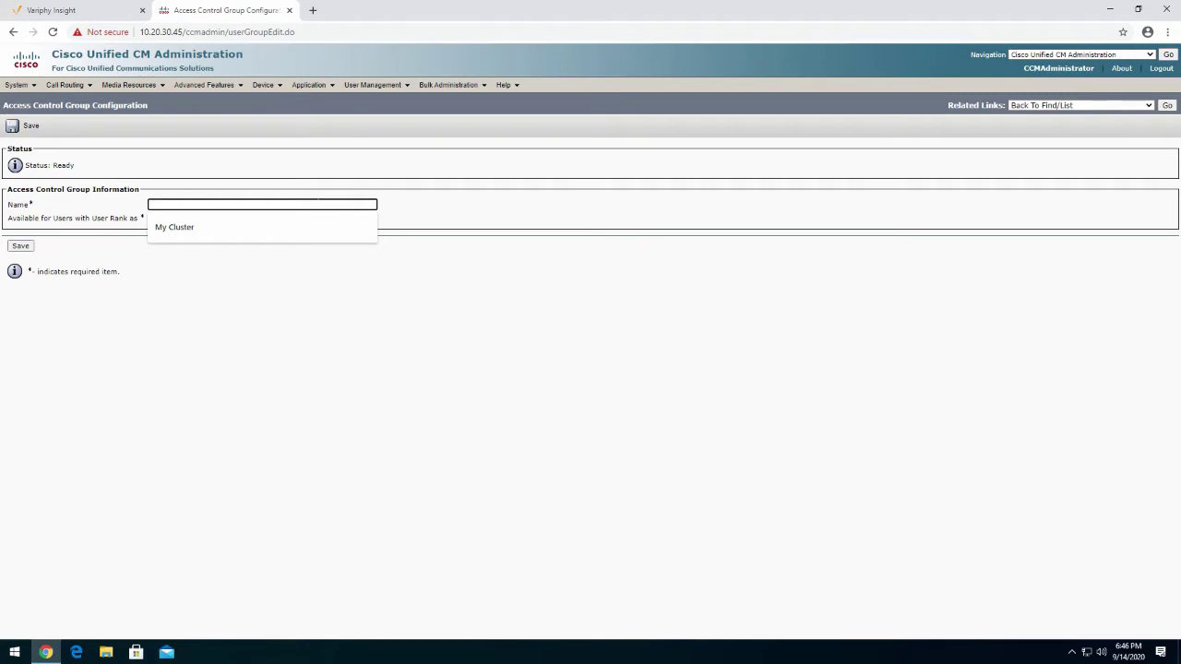
text(VariphyGroup)
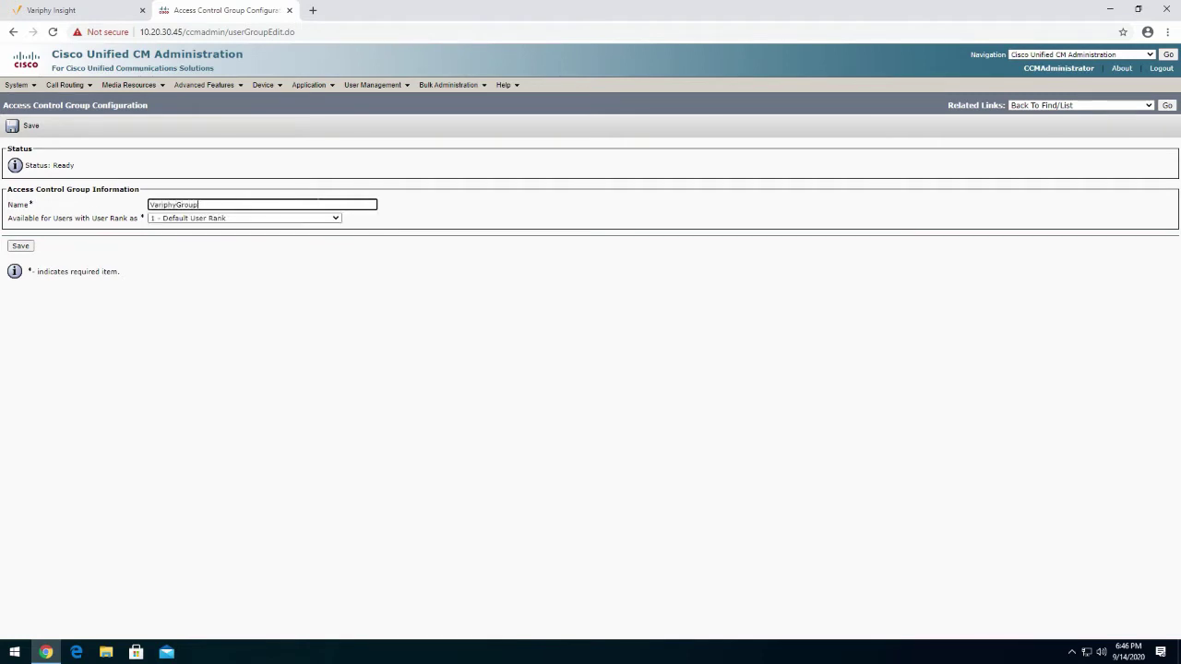
click(20, 246)
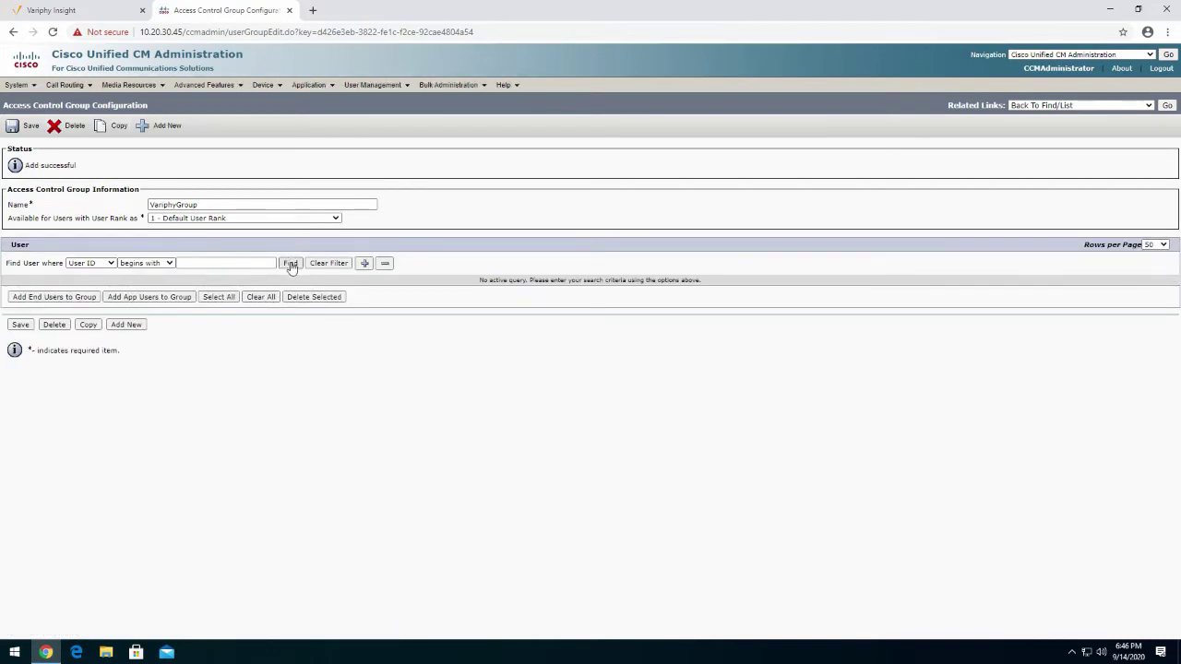
click(289, 263)
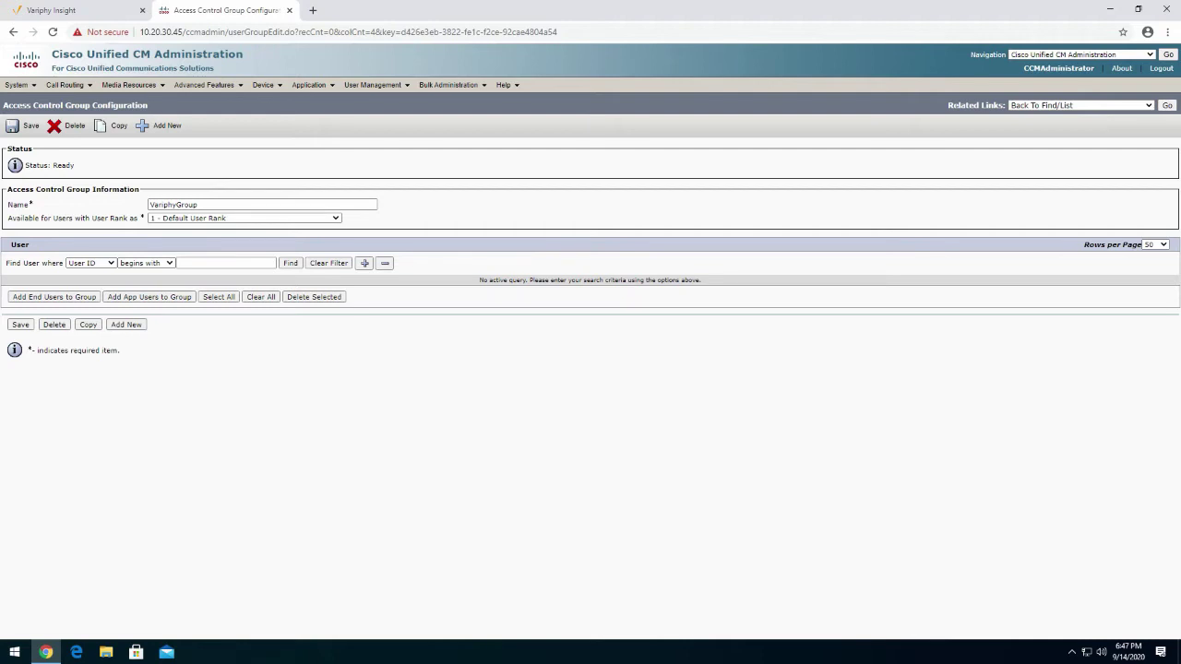
click(22, 125)
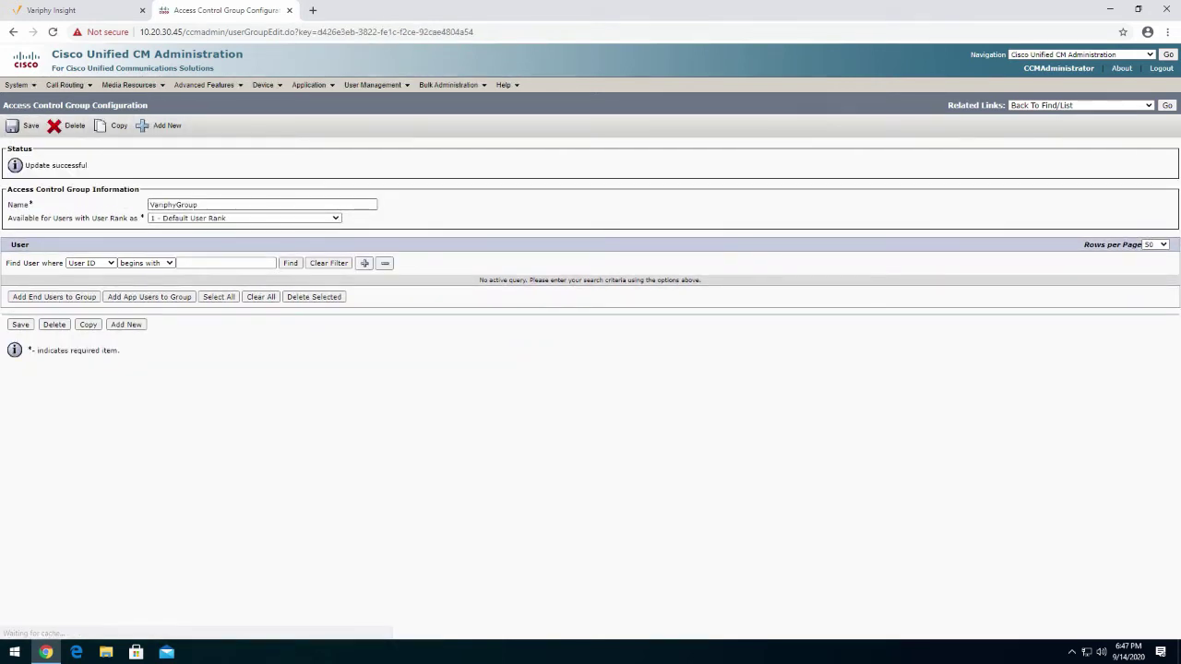
Use the Assign Role to Access Control Group link to list all 50 roles in a maximized finder
click(1124, 106)
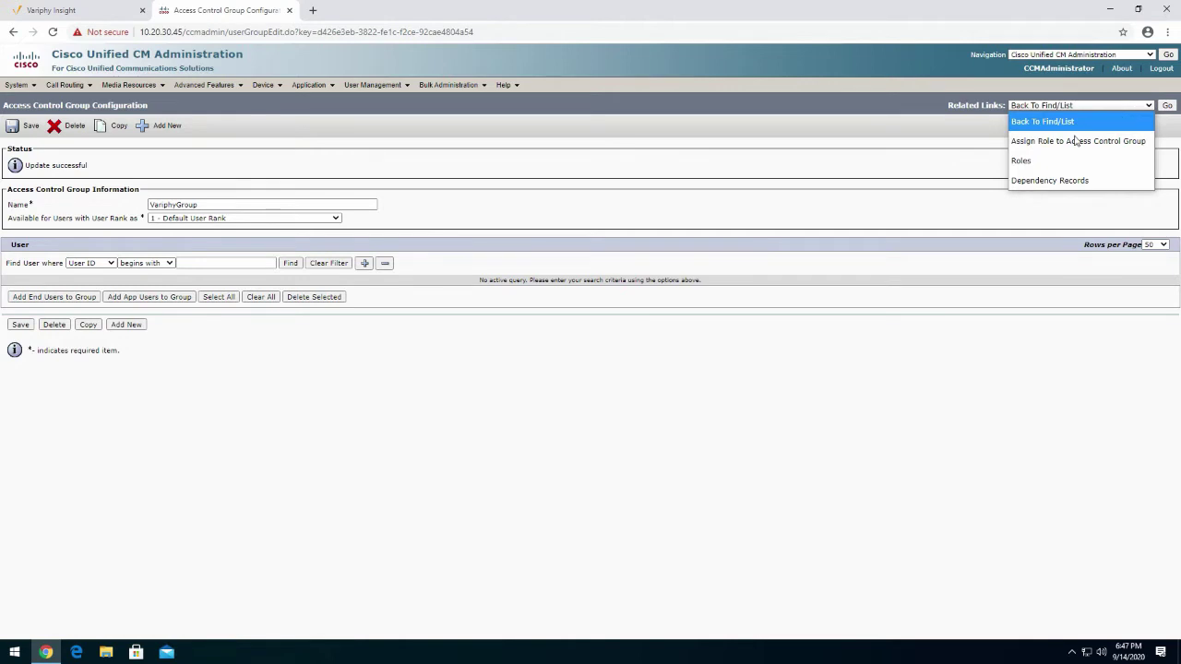
click(1061, 145)
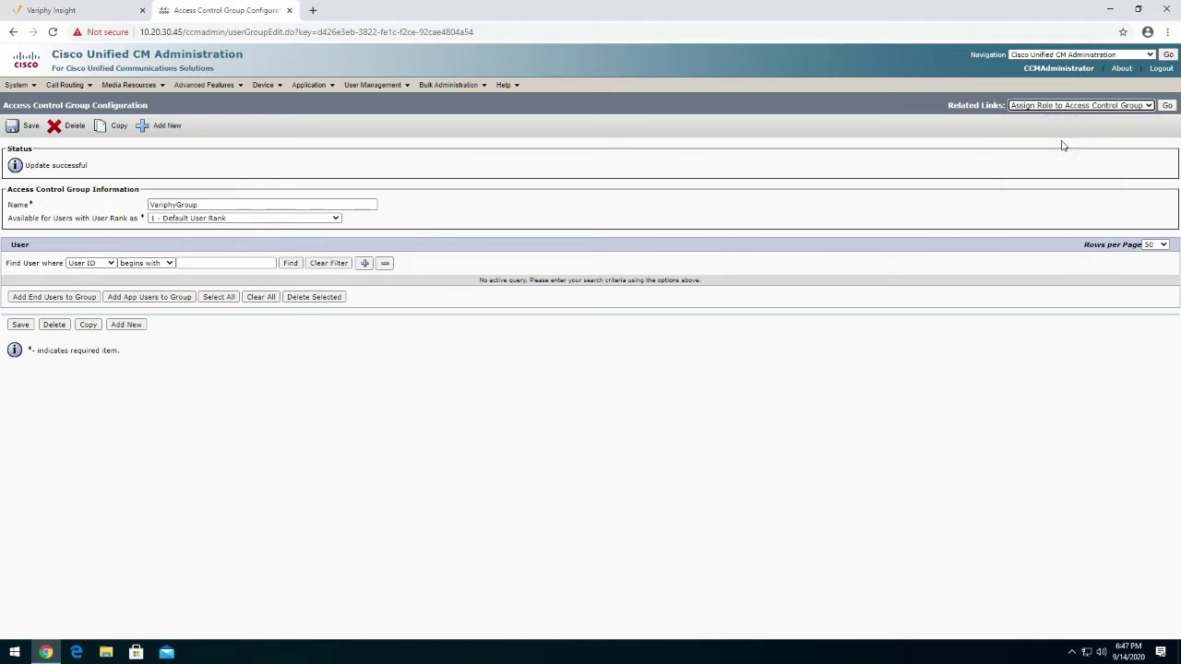
click(1166, 105)
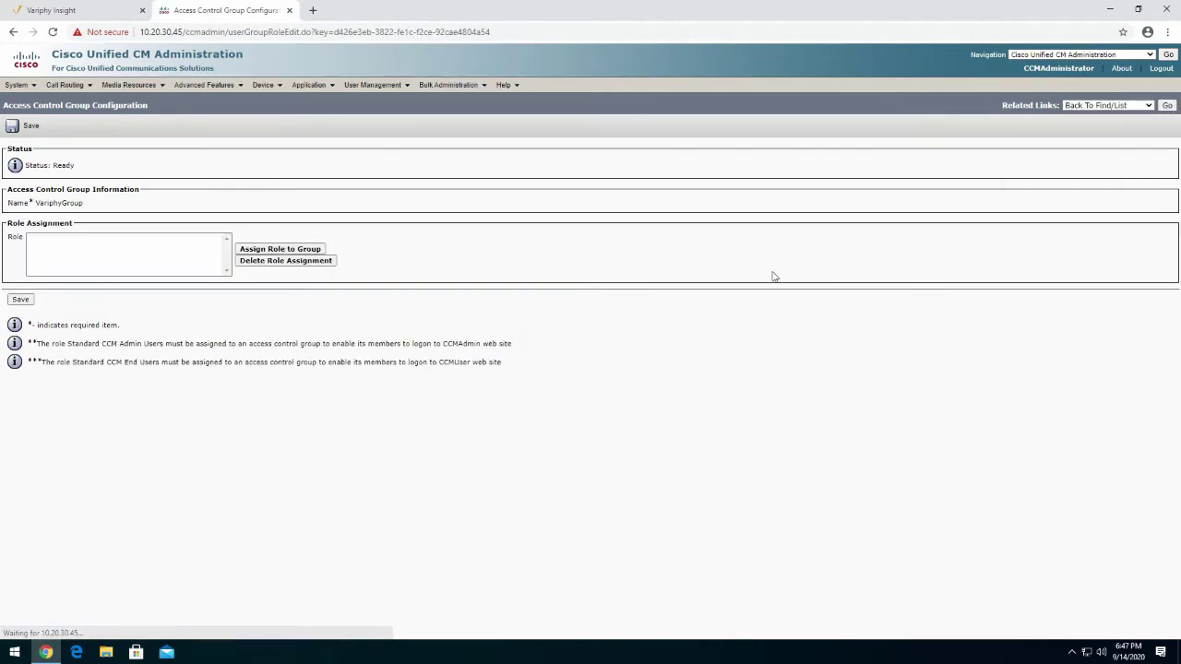
click(294, 250)
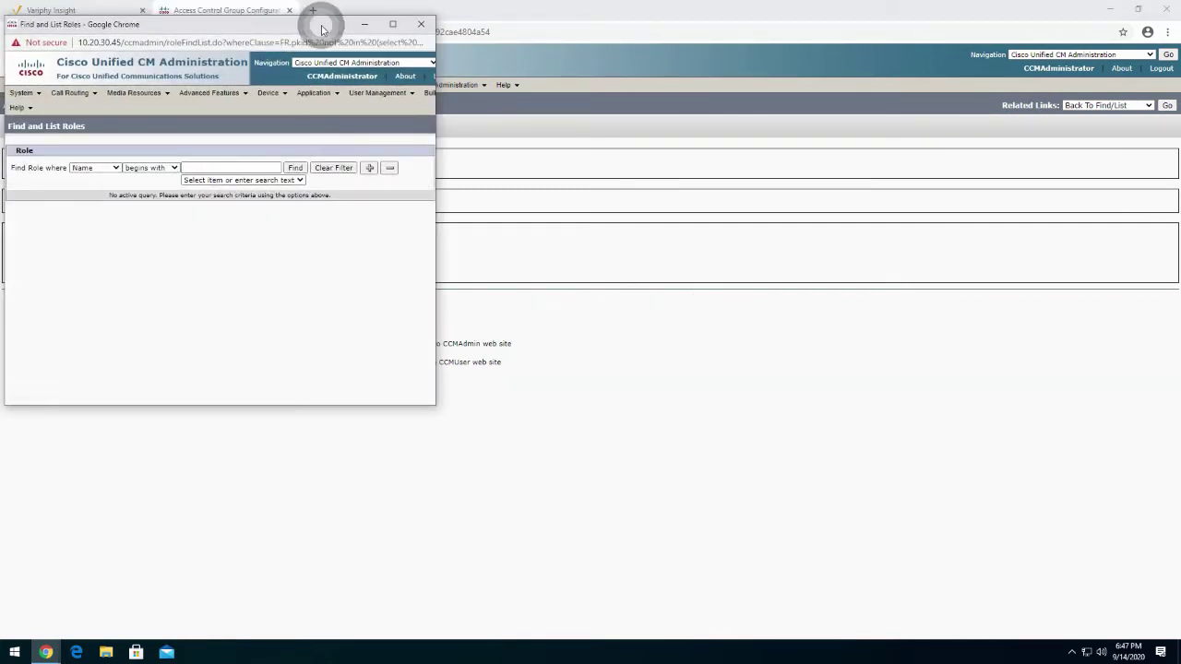
double_click(322, 11)
click(290, 132)
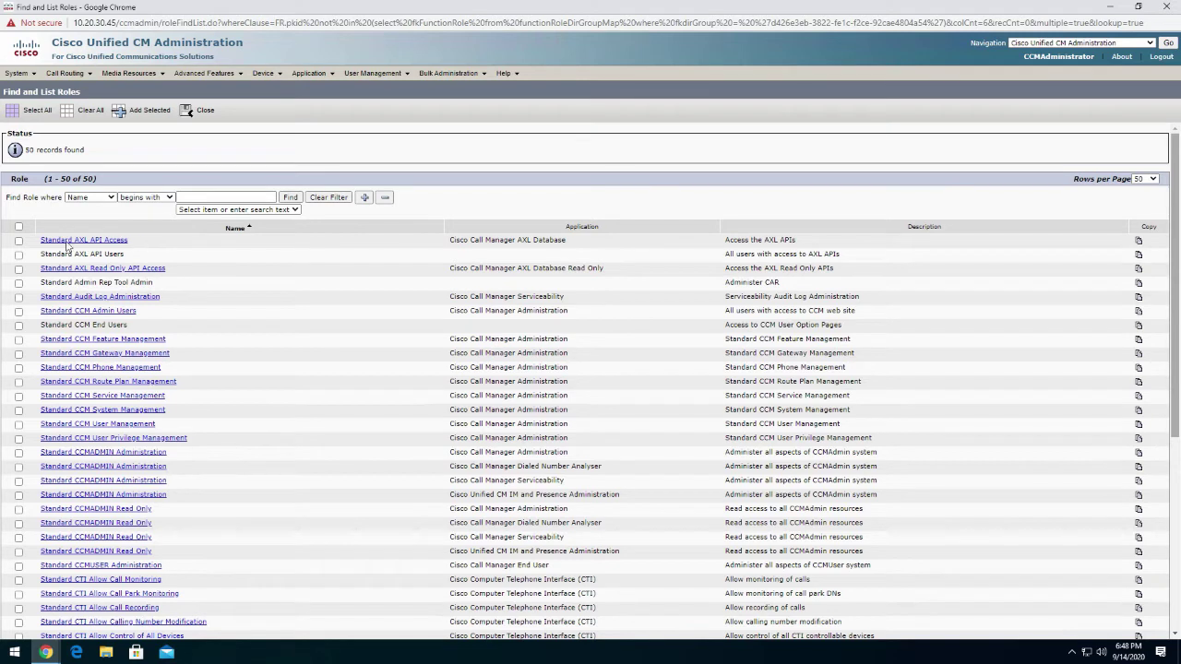
Check Standard AXL API Access, Standard CCM Admin Users and the three CTI Allow Control roles
click(19, 241)
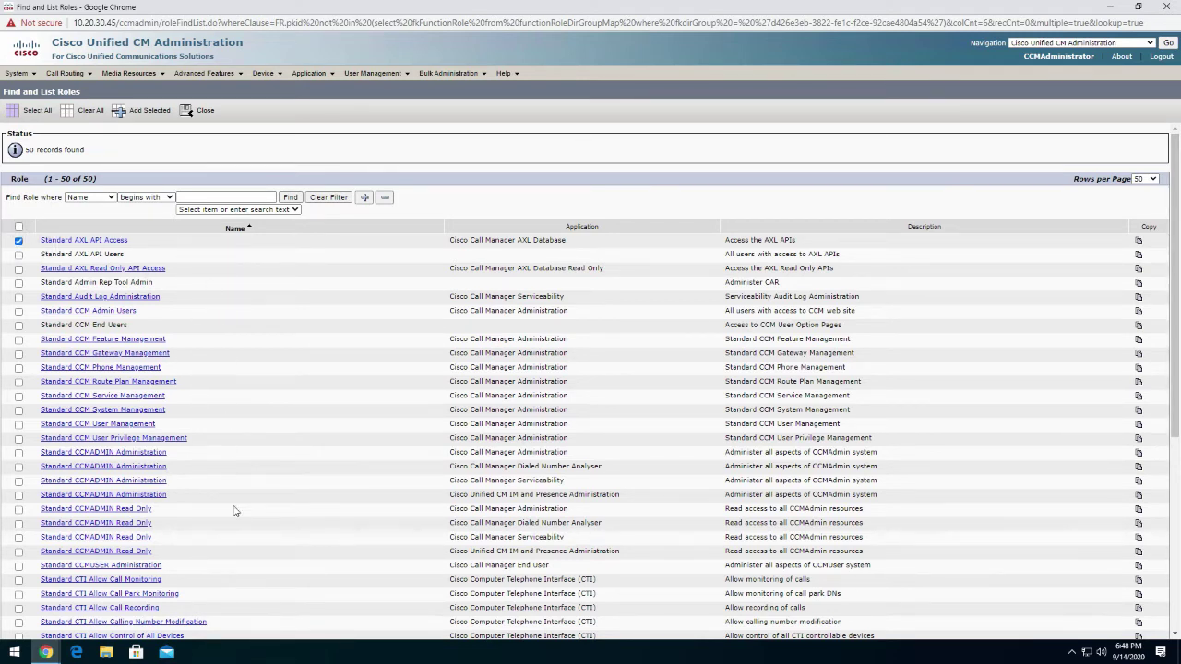
scroll(260, 484, down, 2)
scroll(263, 489, down, 1)
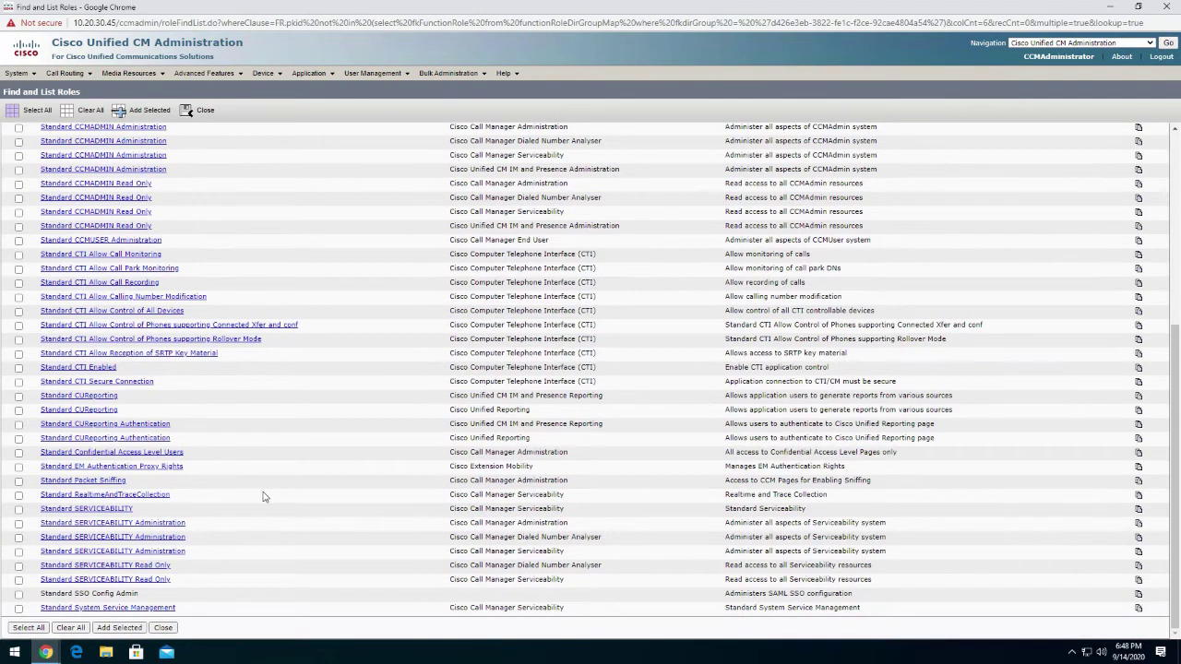
scroll(290, 463, up, 1)
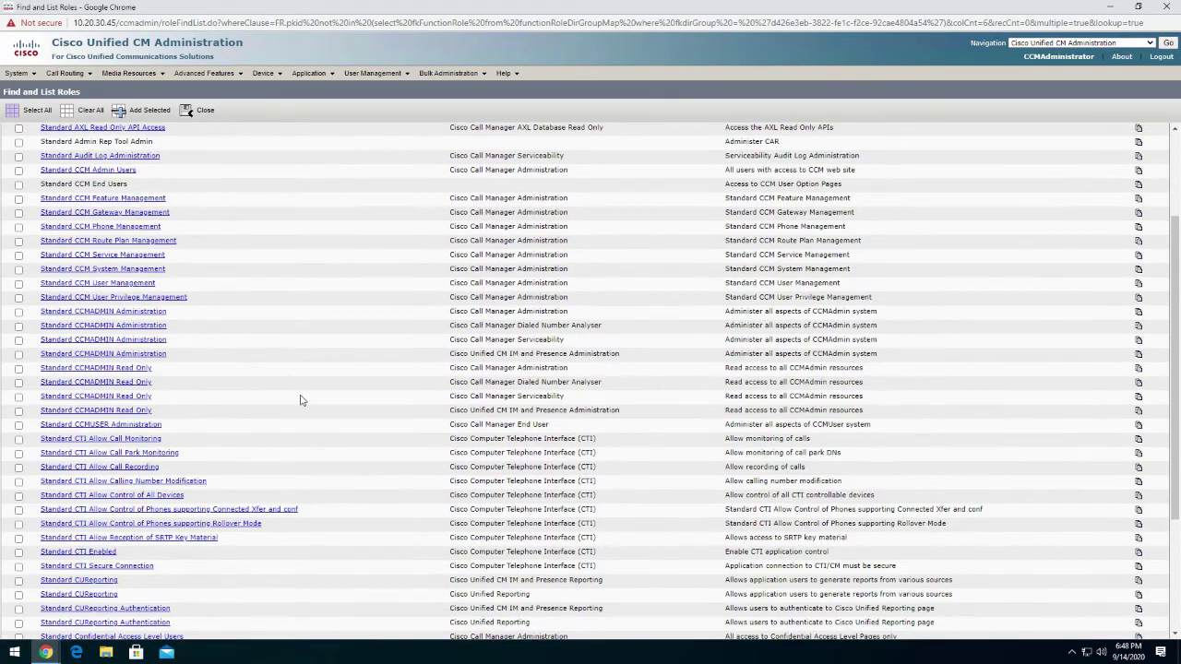
scroll(300, 399, up, 2)
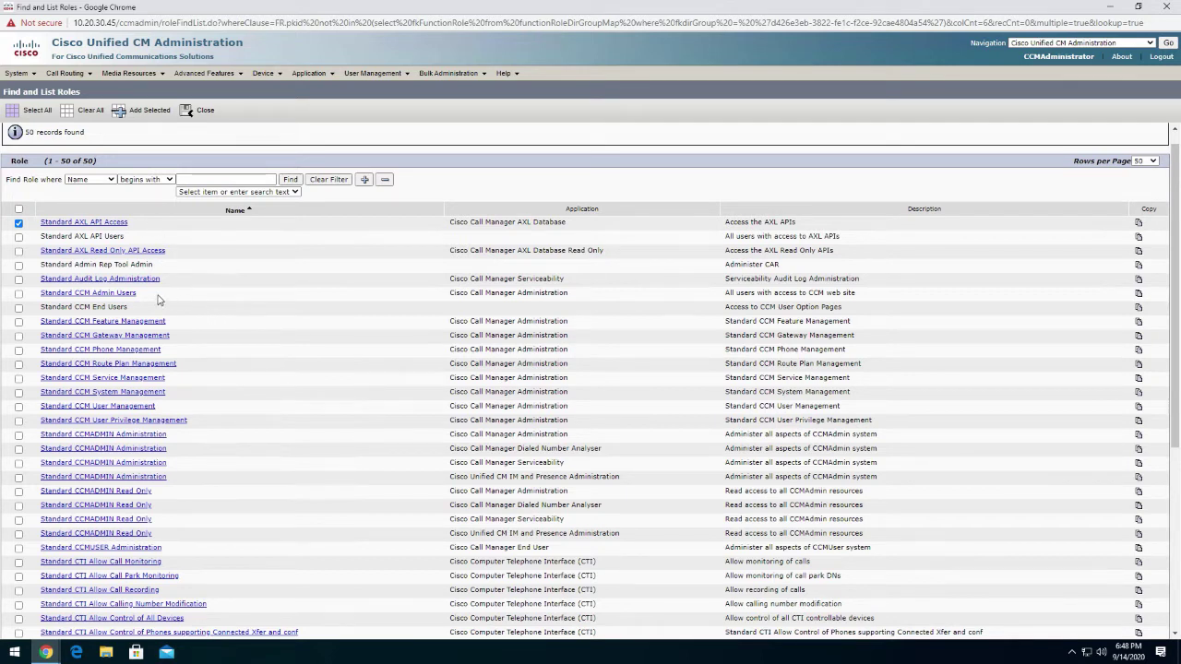
click(19, 294)
scroll(256, 388, down, 3)
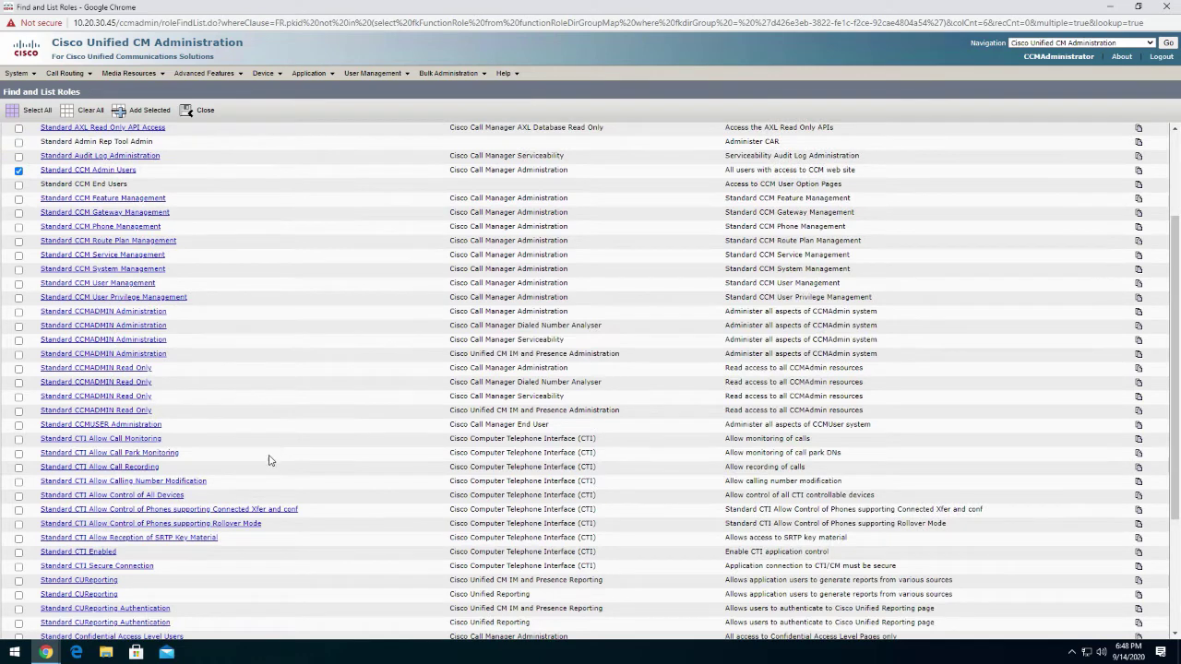
drag(188, 496, 119, 496)
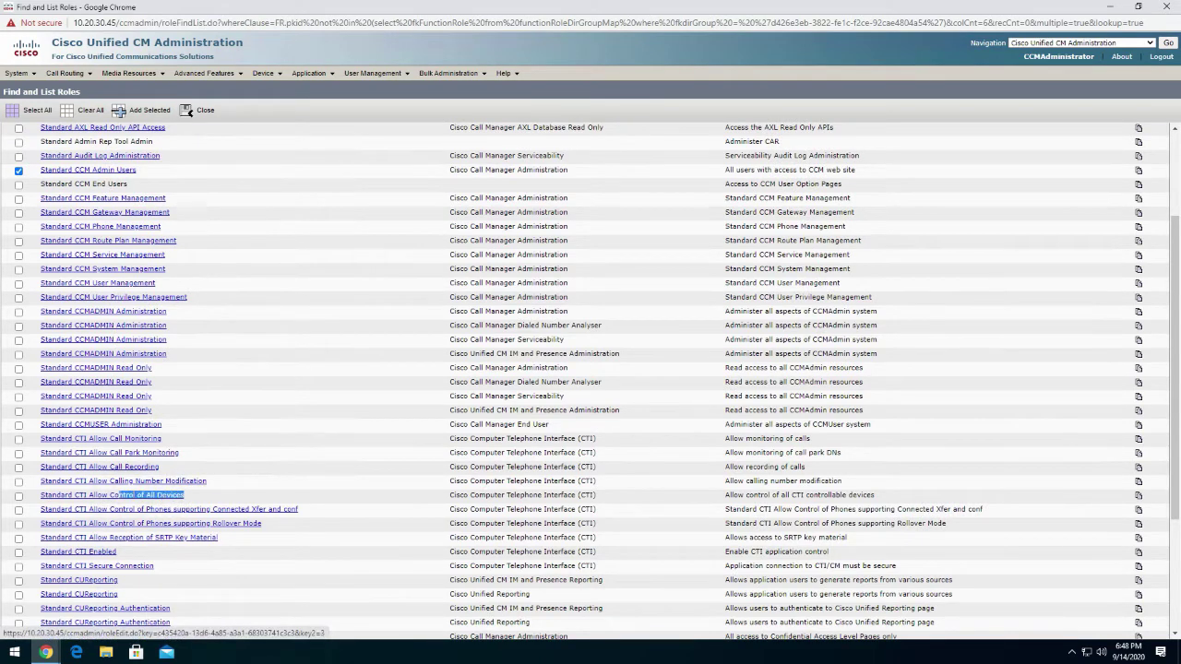
click(209, 497)
click(19, 496)
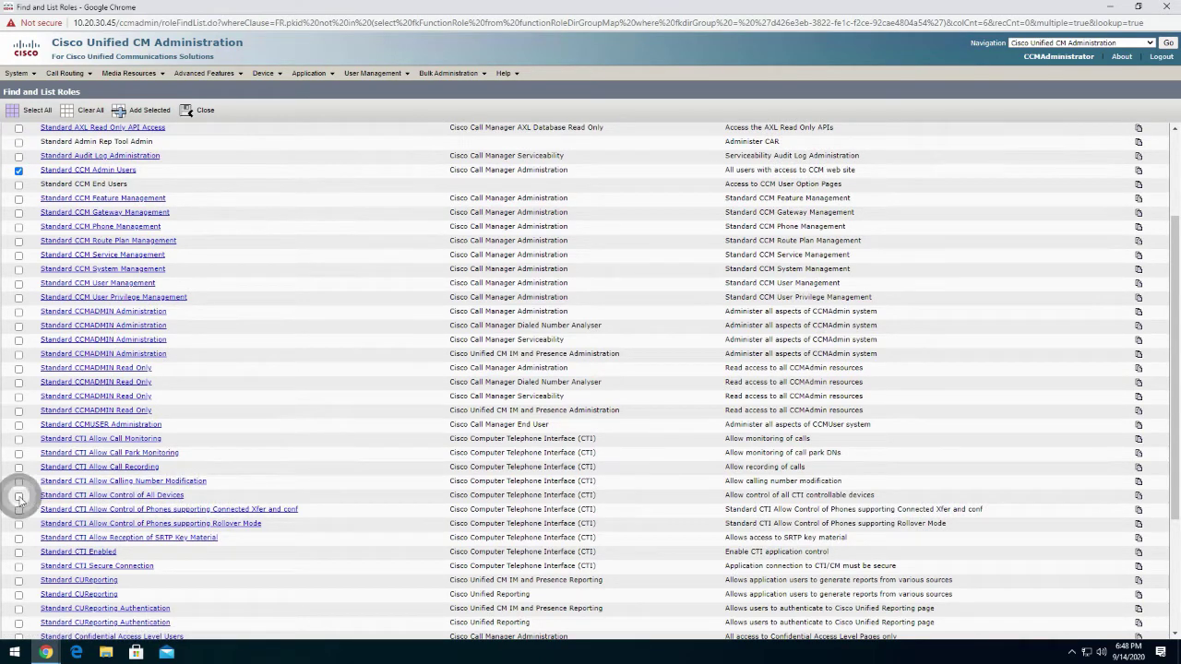
click(19, 510)
click(18, 524)
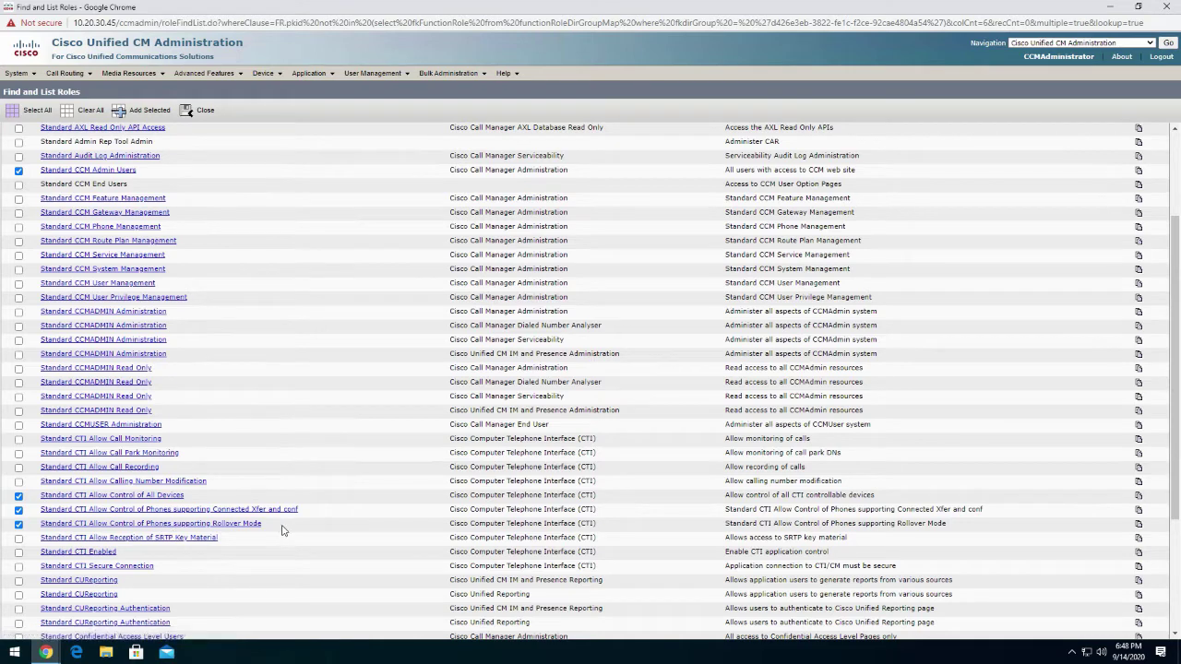
Also check Standard CTI Enabled and Standard SERVICEABILITY Read Only, then add the selected roles
scroll(283, 531, down, 1)
scroll(284, 530, down, 1)
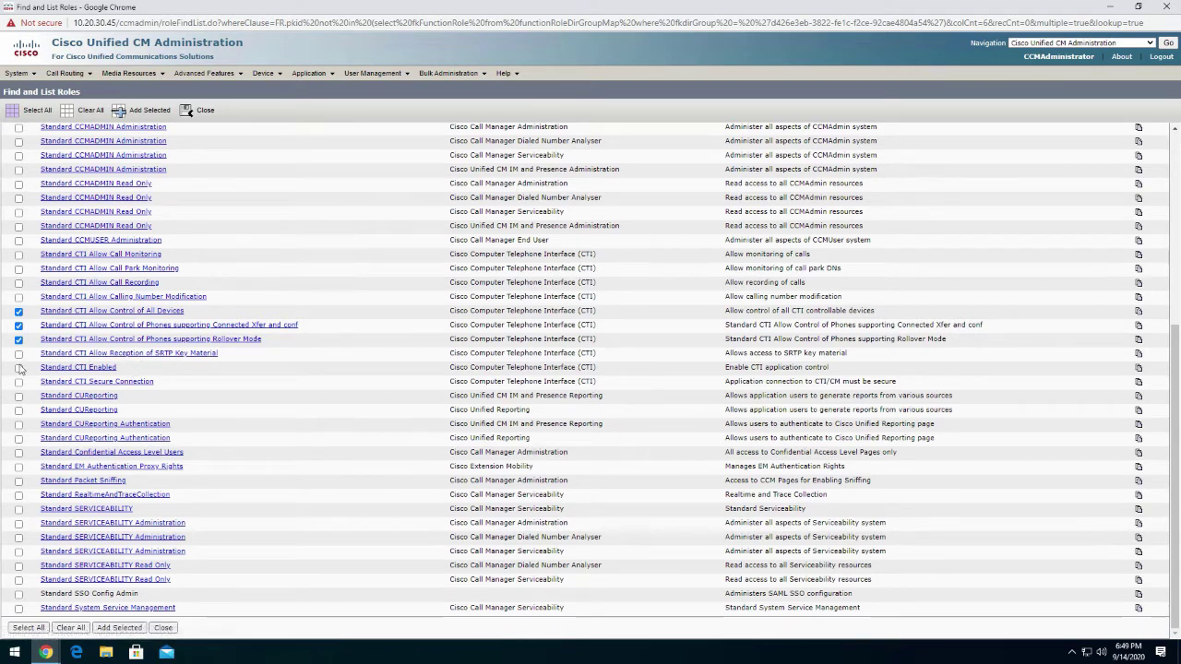
click(18, 367)
drag(570, 583, 450, 583)
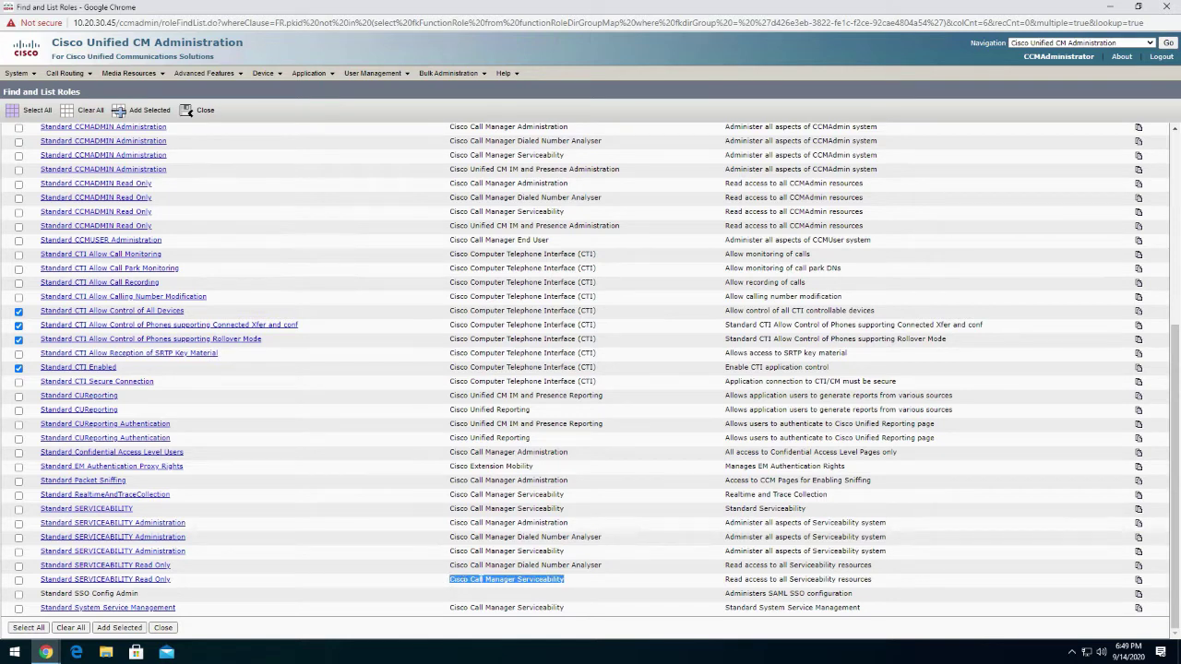
click(18, 580)
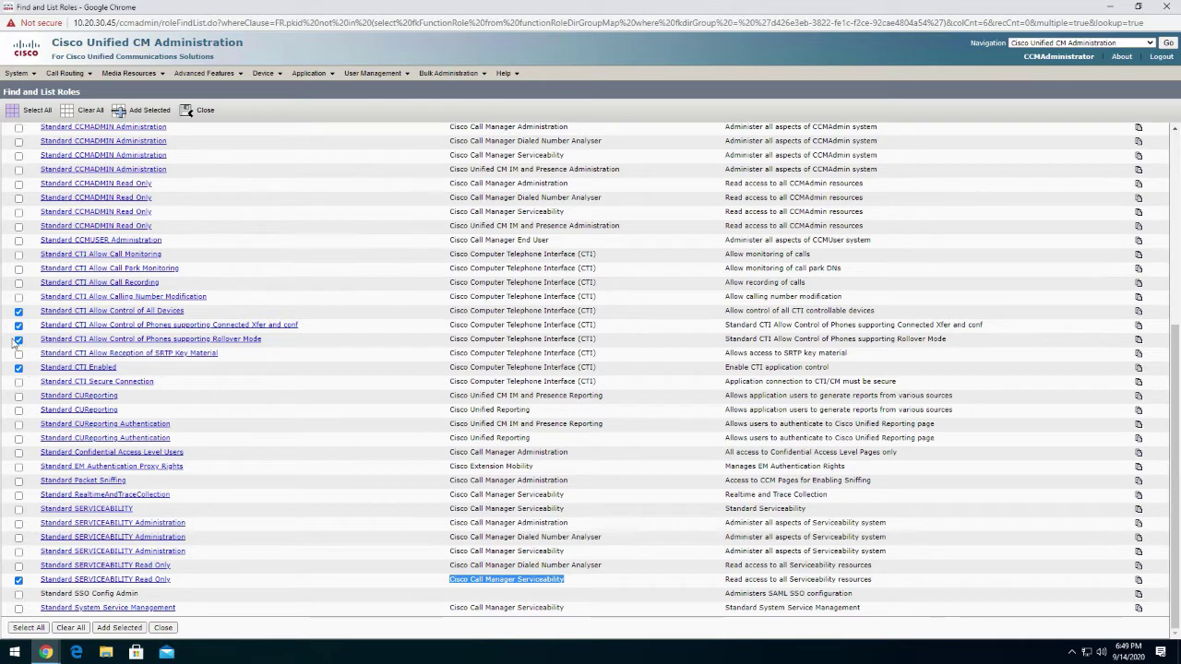
scroll(117, 228, up, 1)
scroll(117, 228, up, 3)
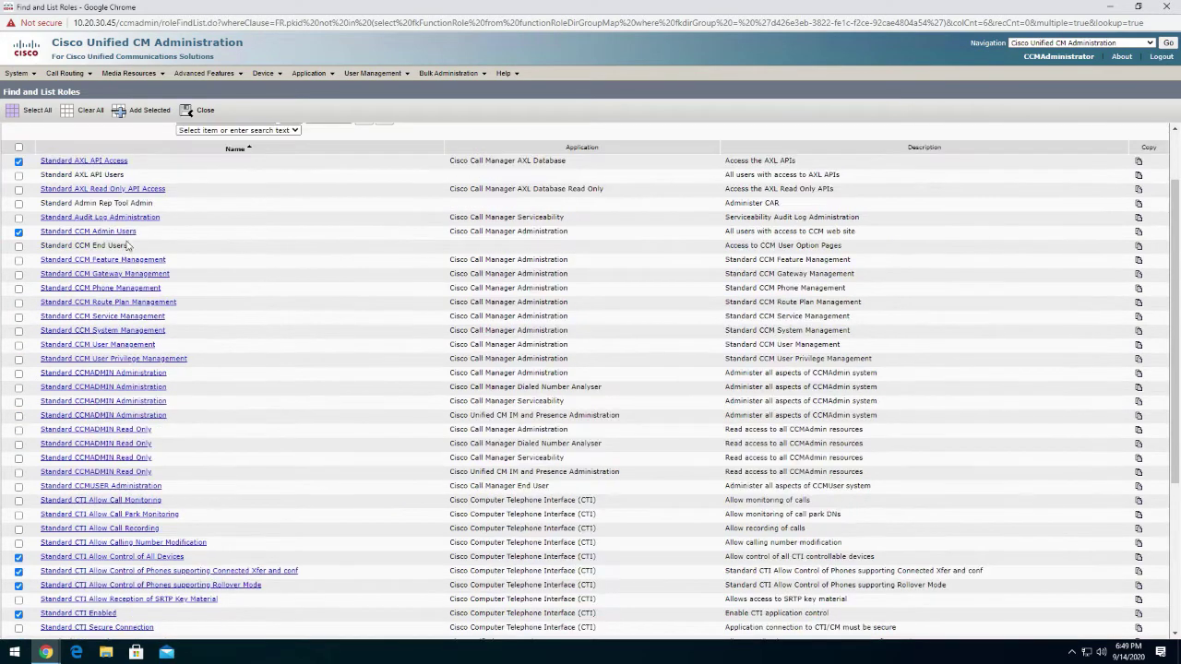
click(143, 110)
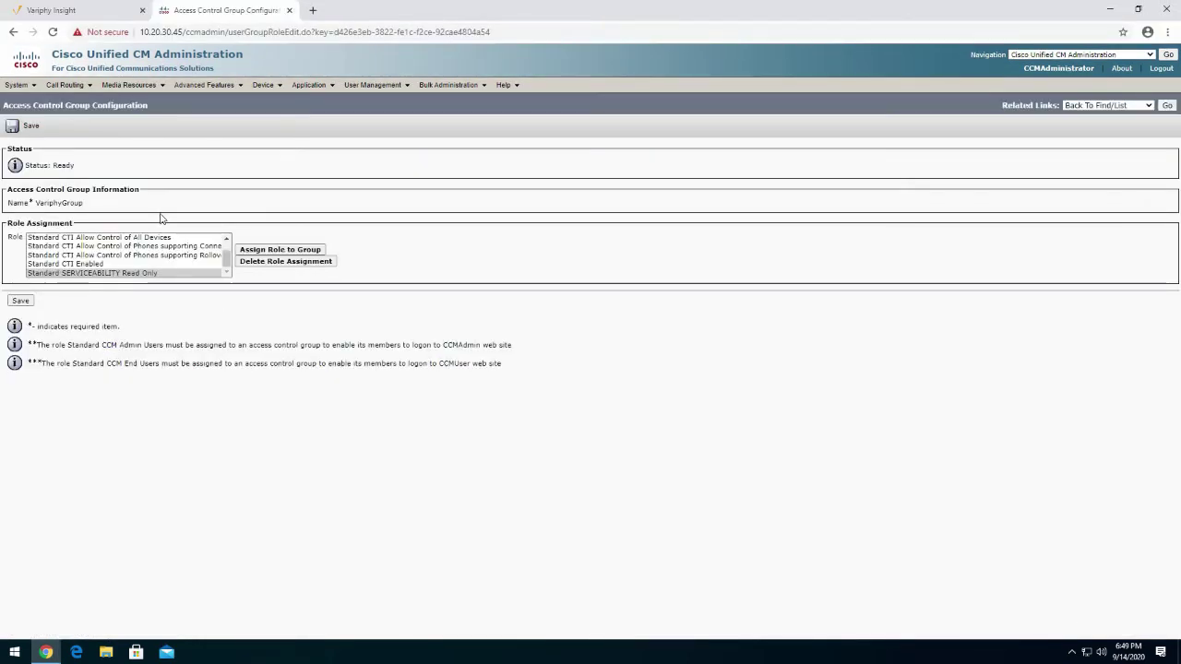
Review the roles listed in the Role box and save VariphyGroup
click(227, 271)
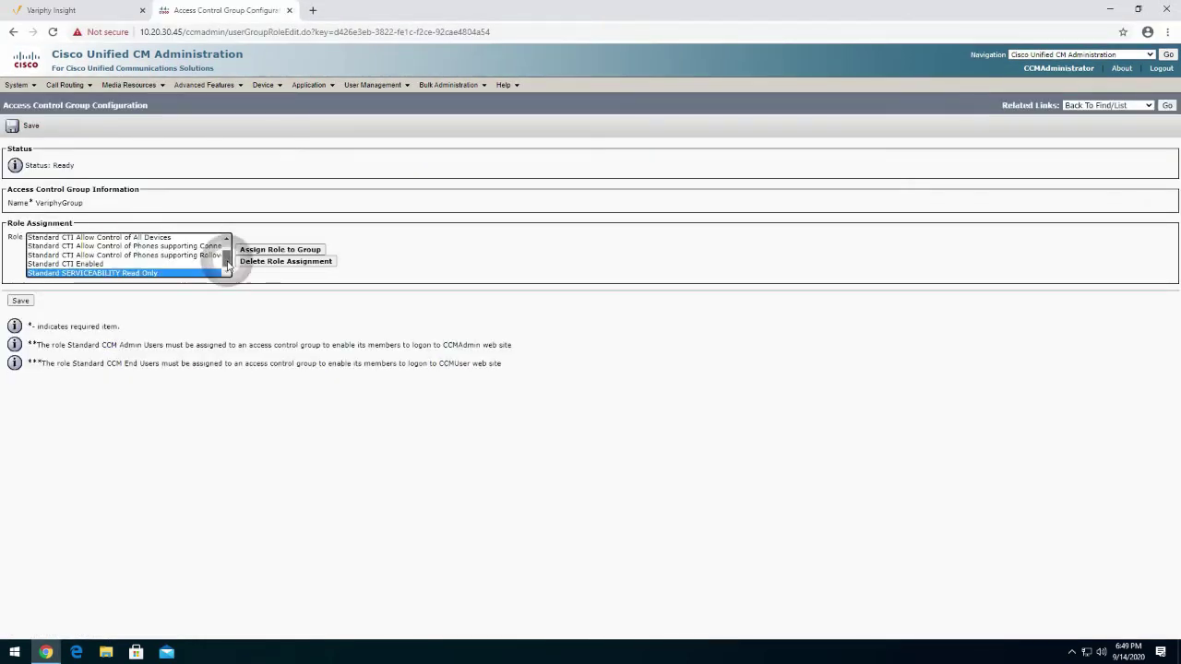
scroll(221, 259, up, 1)
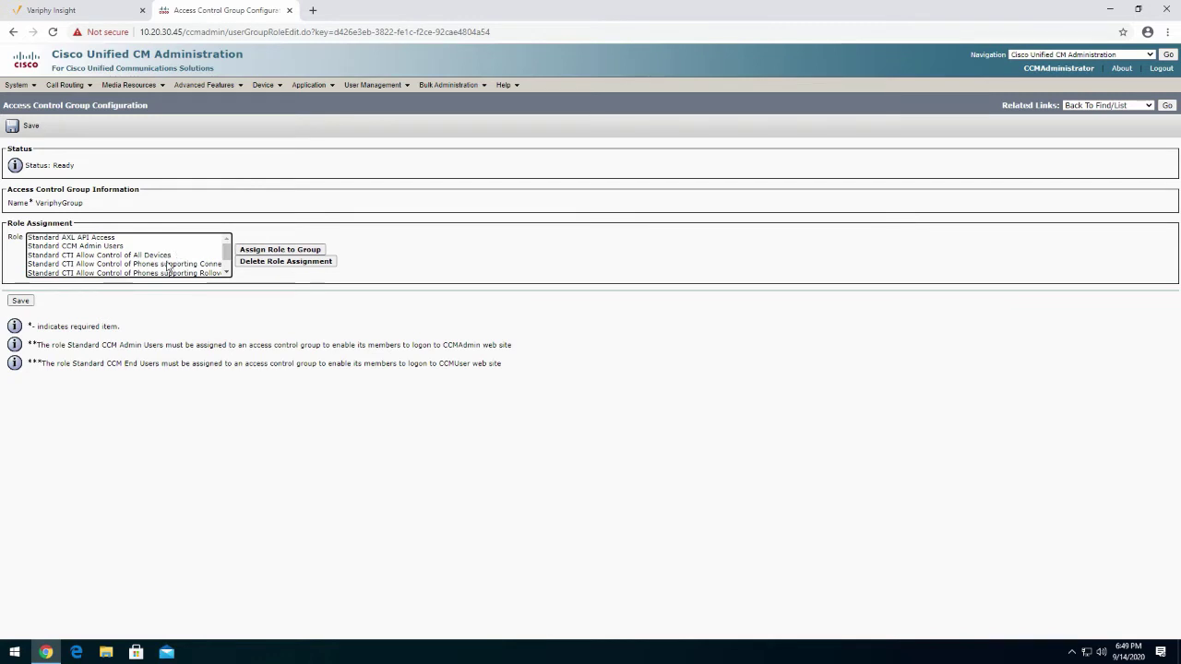
click(227, 274)
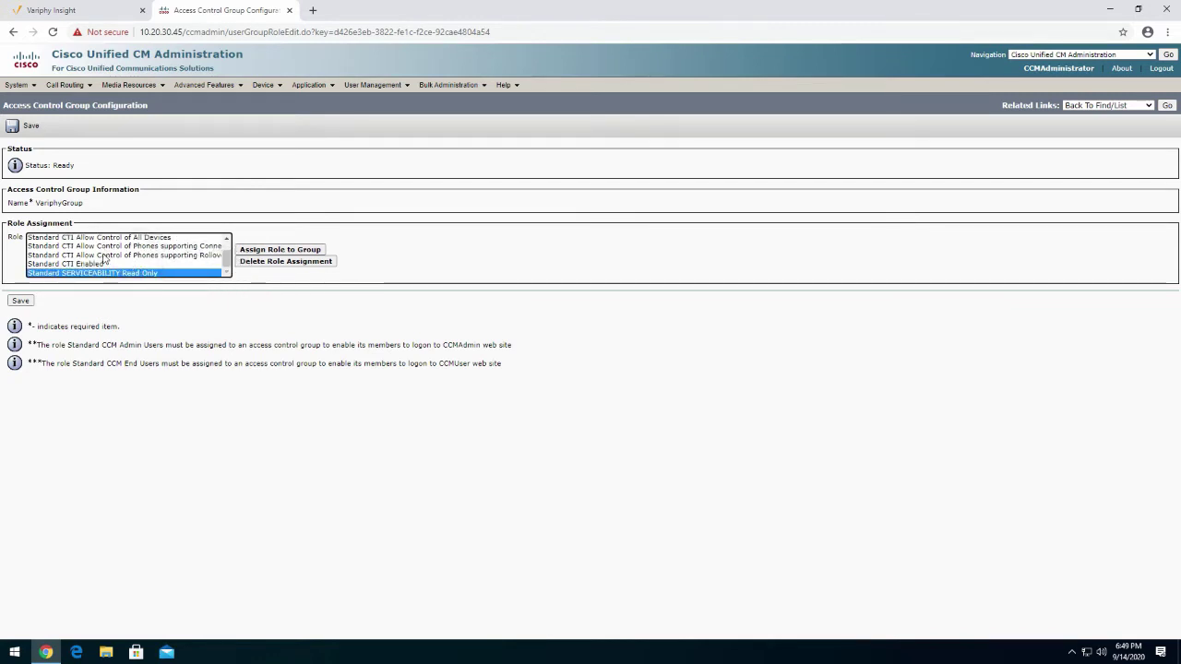
click(21, 301)
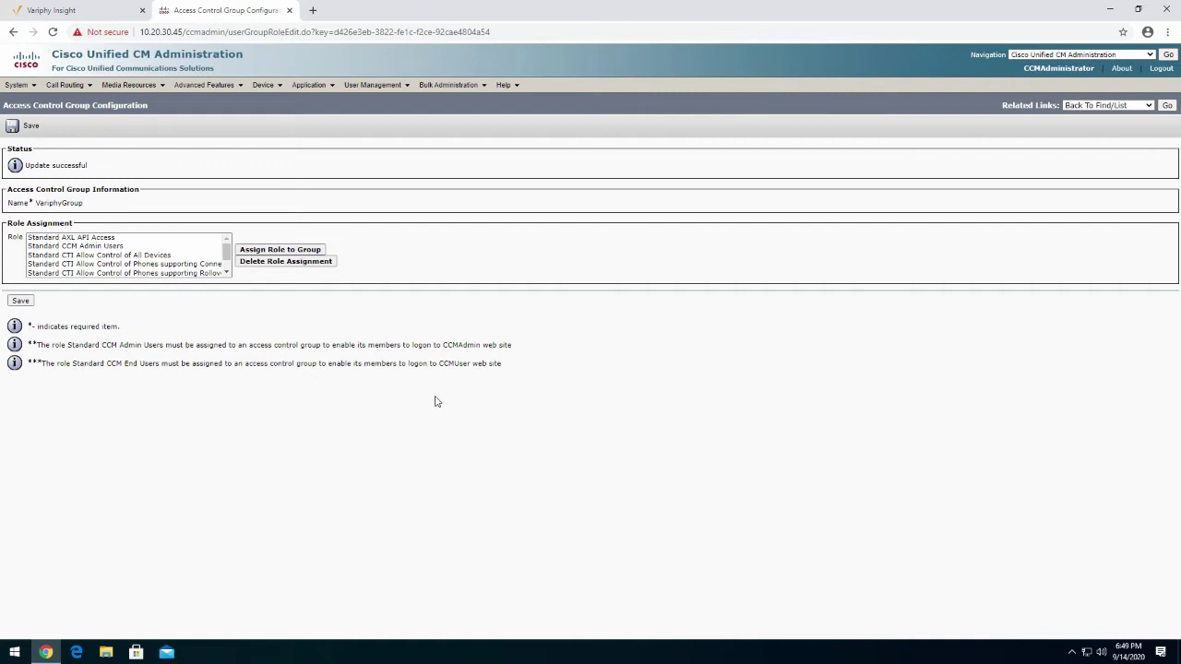
Save the group again, go to User Management > Application User and choose Add New
click(26, 303)
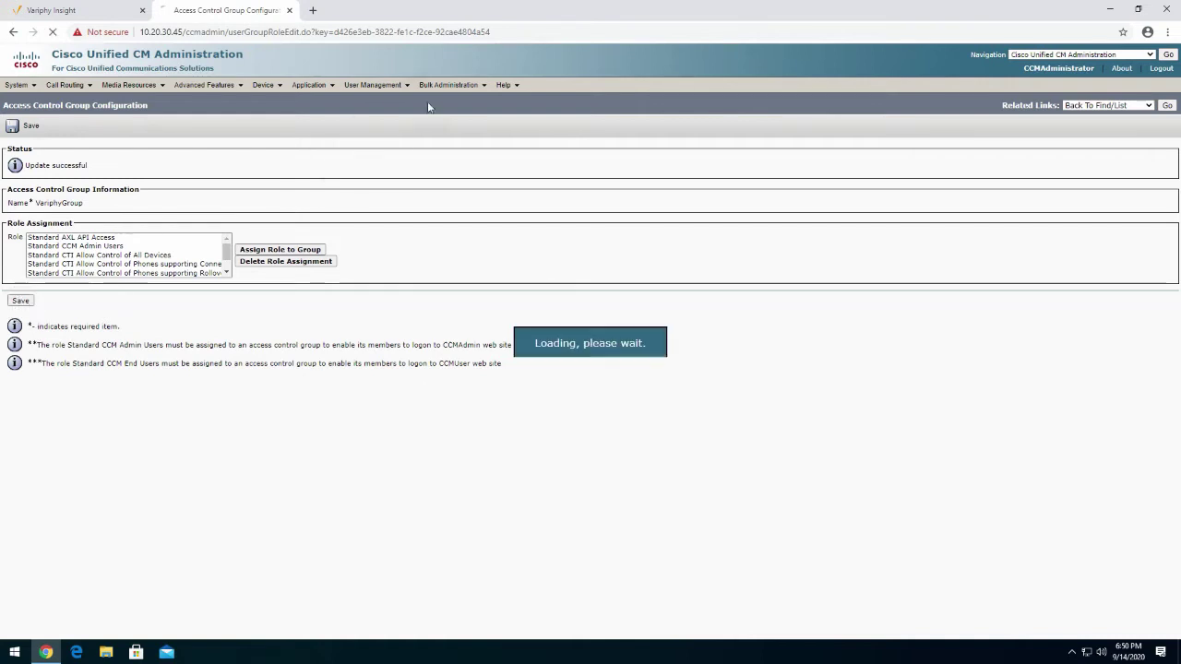
mouse_move(383, 86)
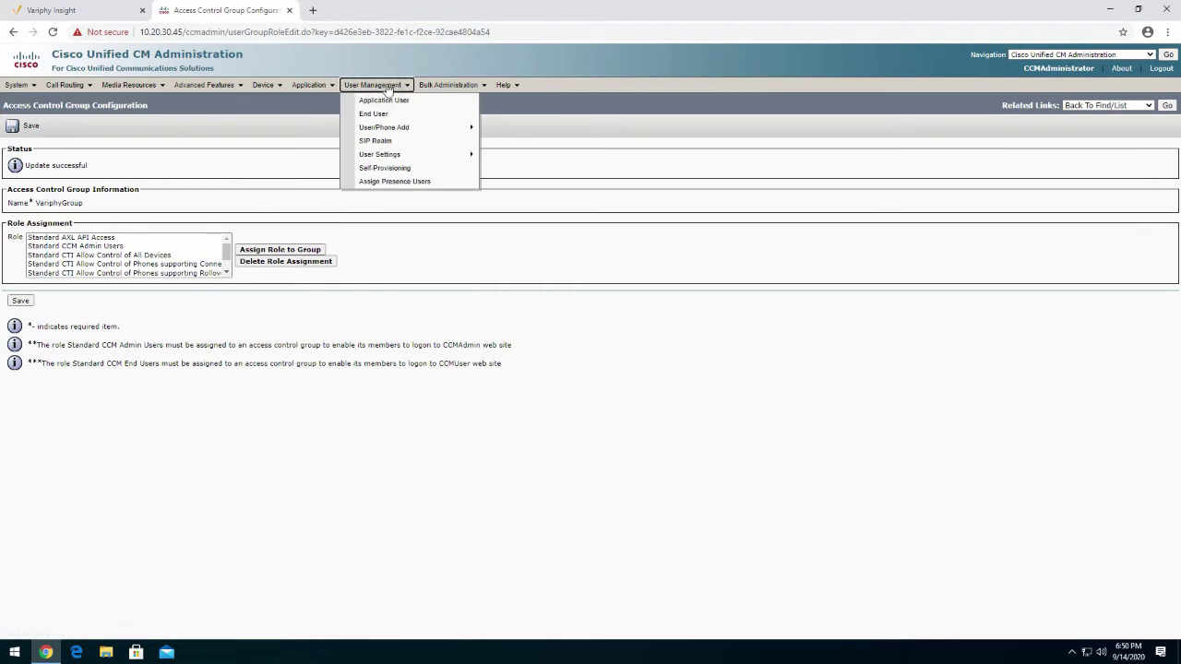
click(393, 101)
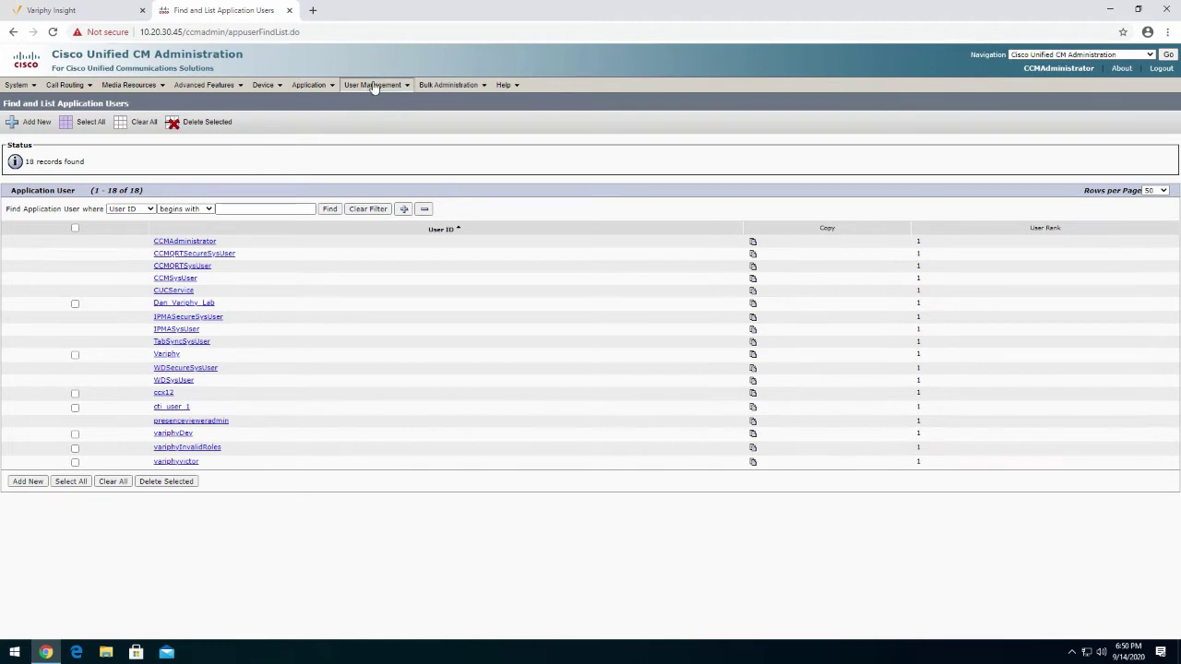
mouse_move(376, 89)
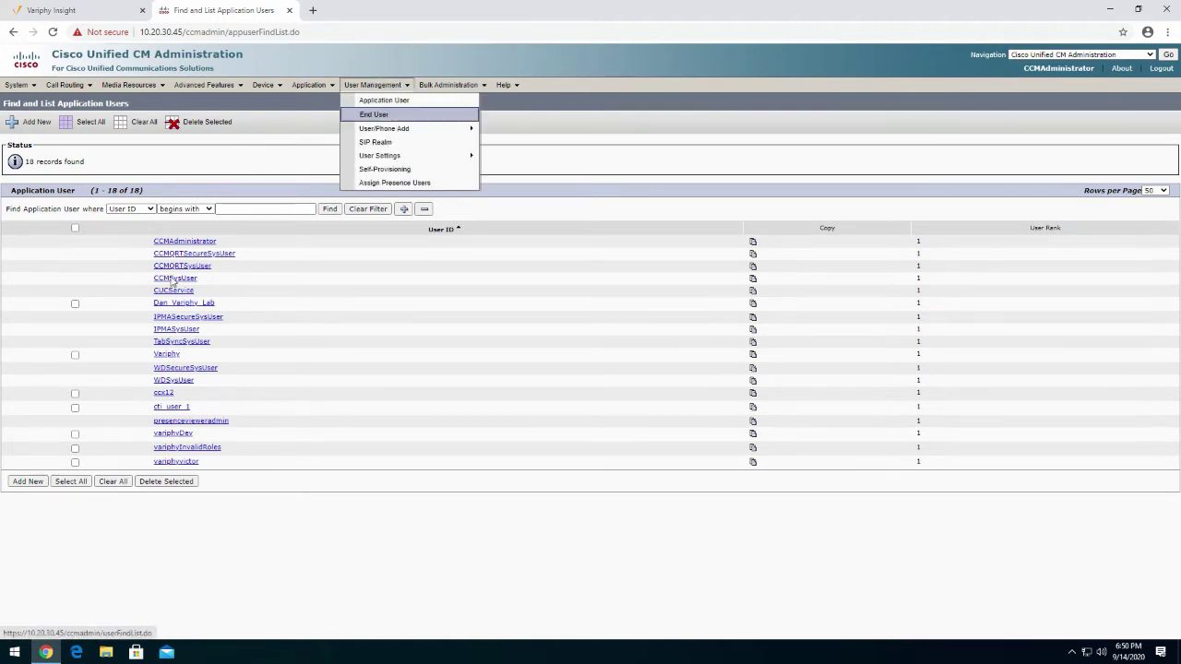
click(34, 485)
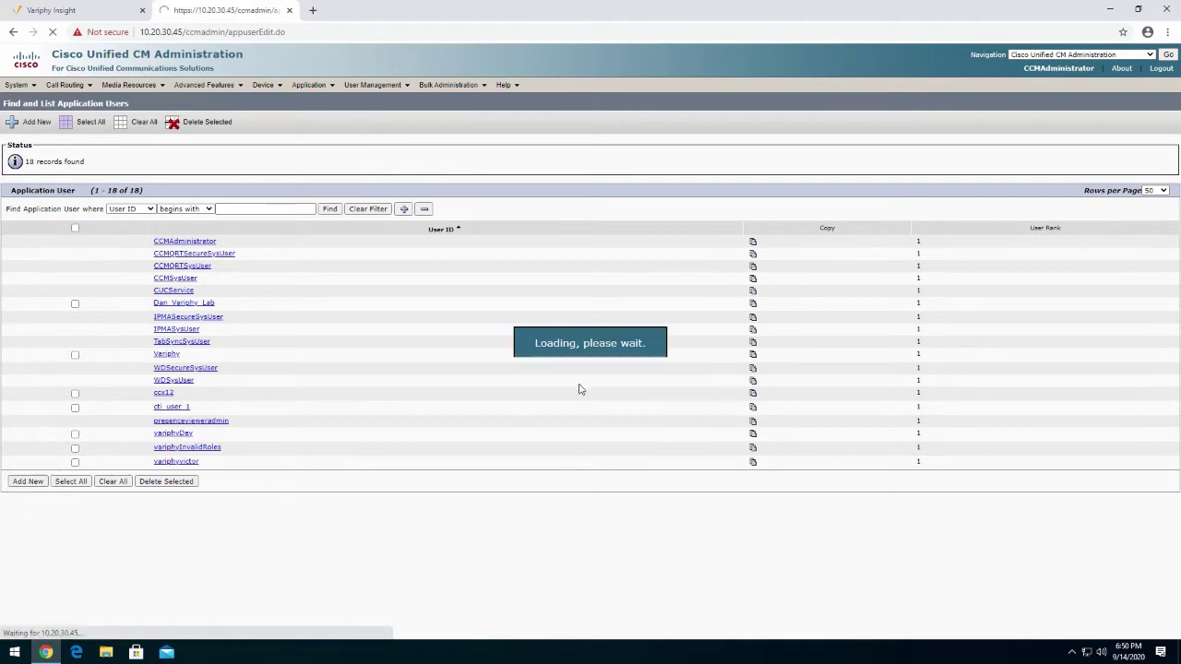
Give the new application user the ID variphyadmin and set and confirm its password
click(224, 204)
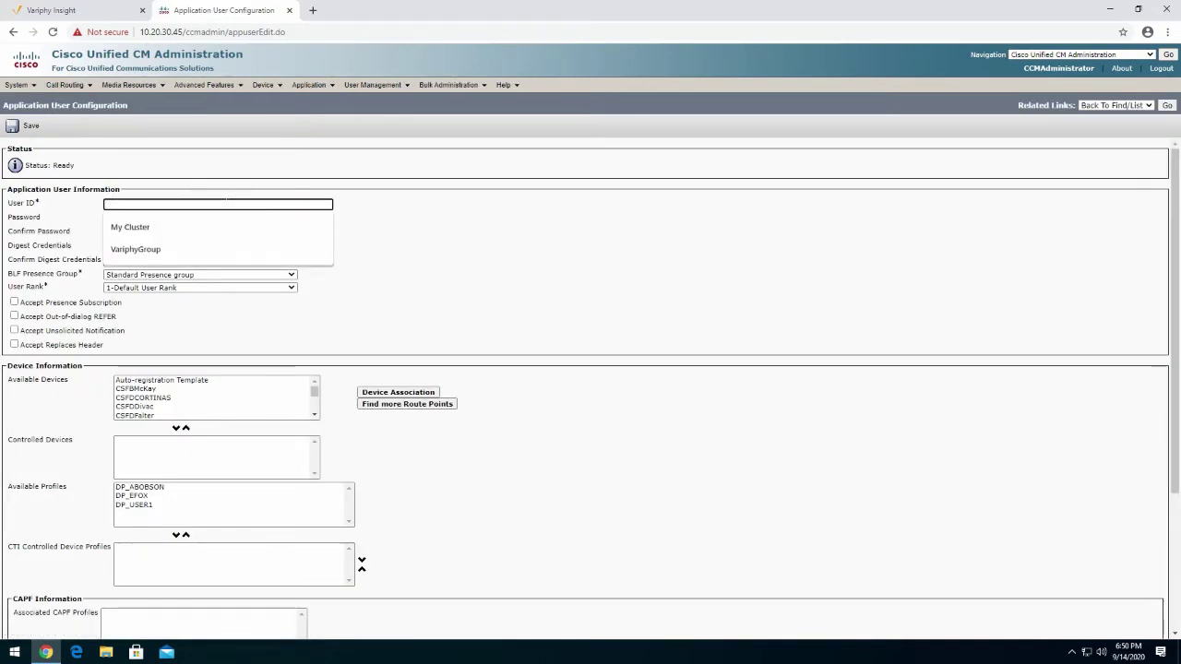
text(variphyadmin)
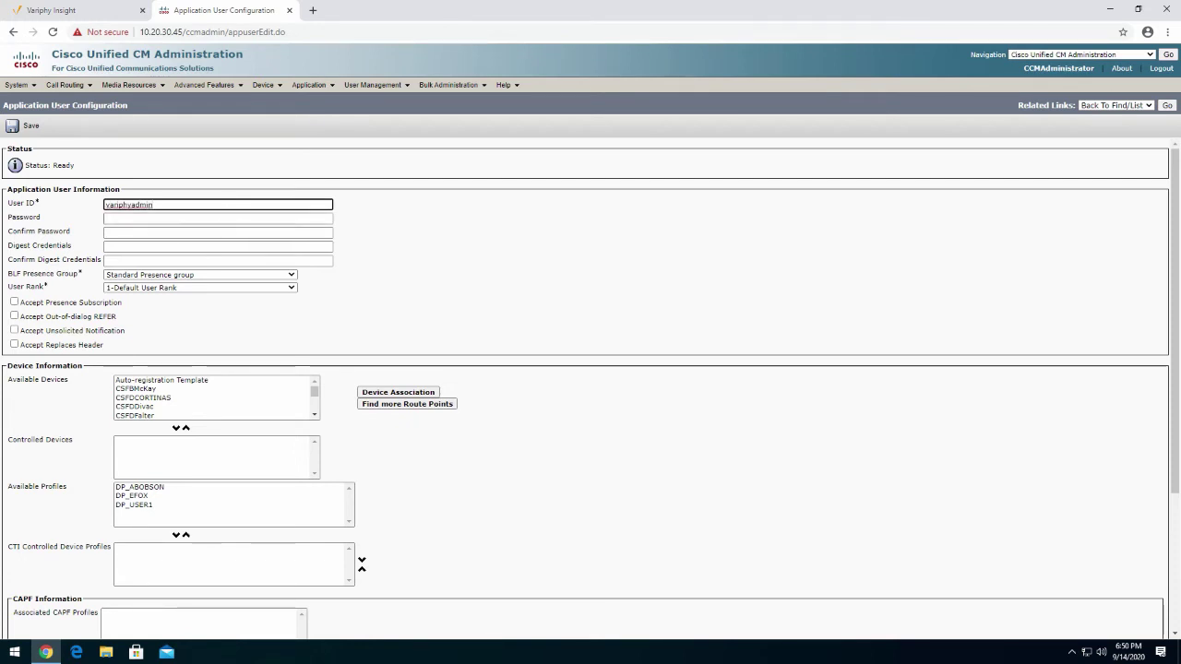
click(264, 220)
text(••)
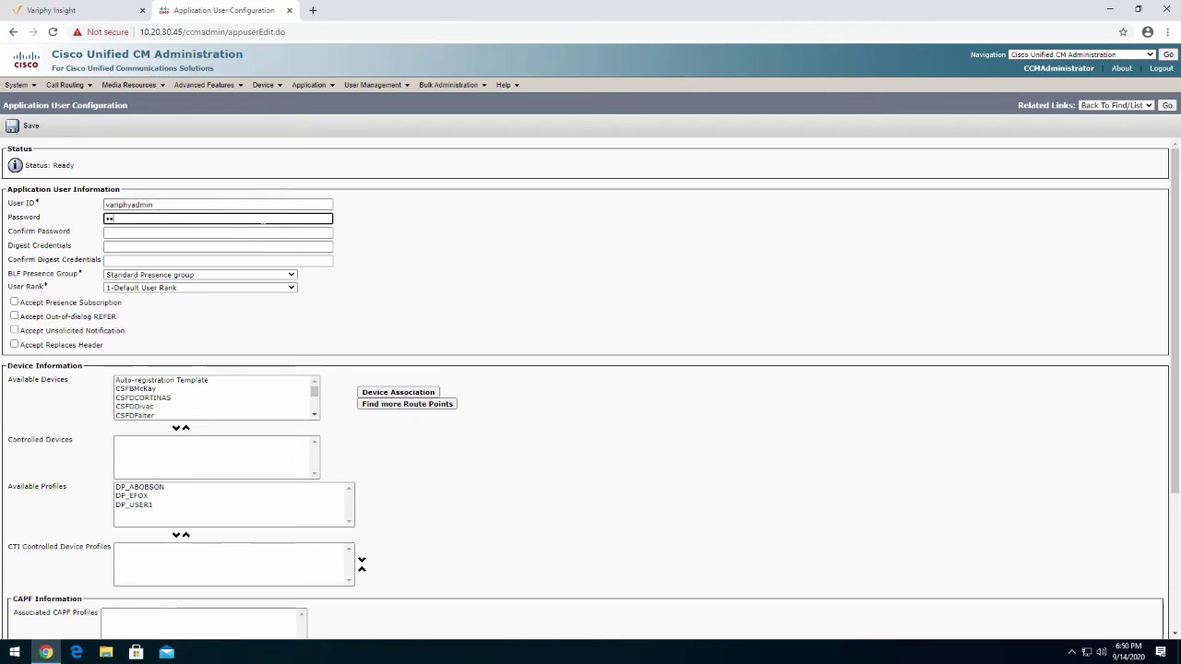
text(•••••••)
click(217, 232)
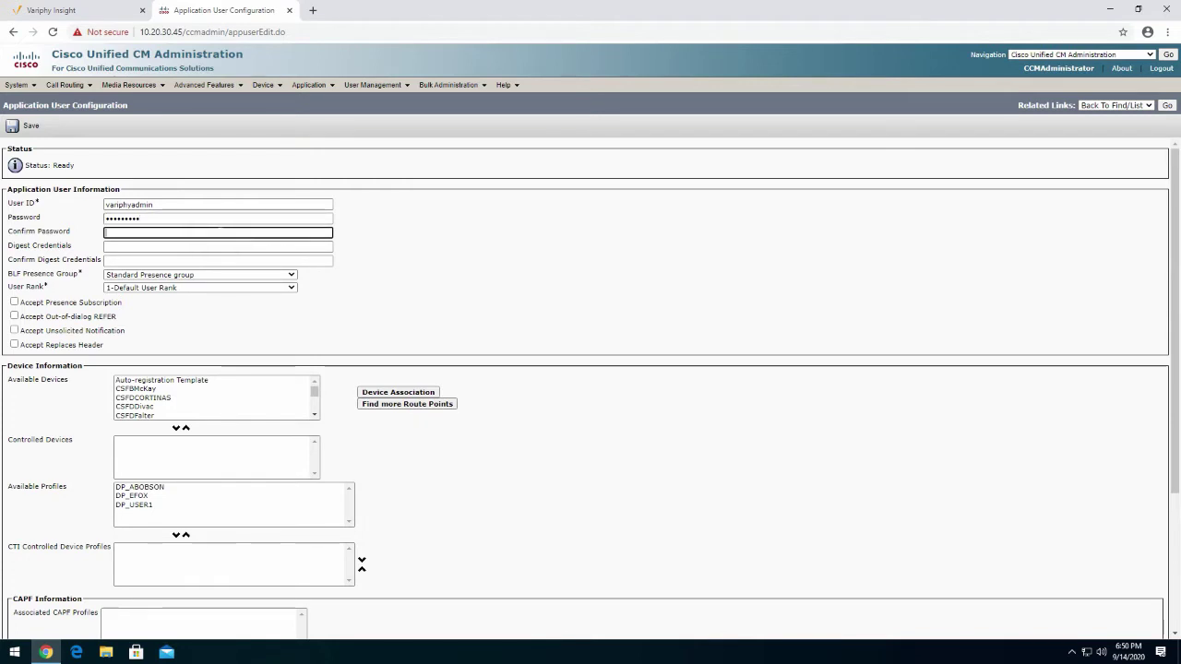
text(••••••••)
click(521, 318)
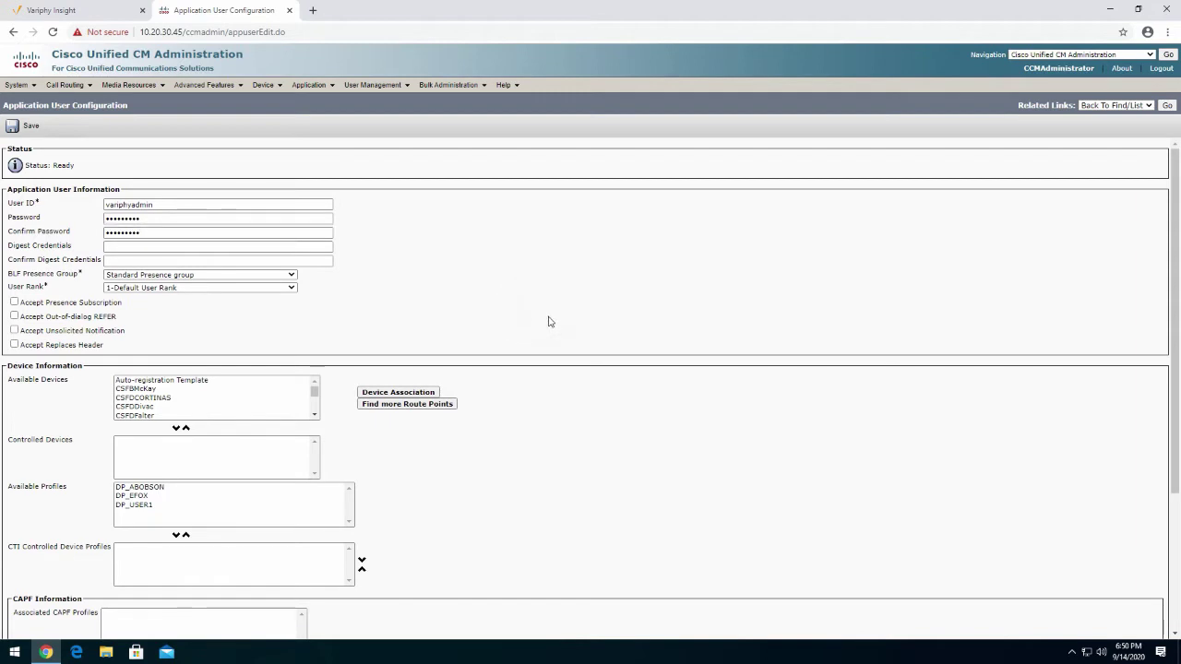
Add VariphyGroup to the user's access control groups and save the application user
scroll(554, 332, down, 1)
scroll(557, 339, down, 3)
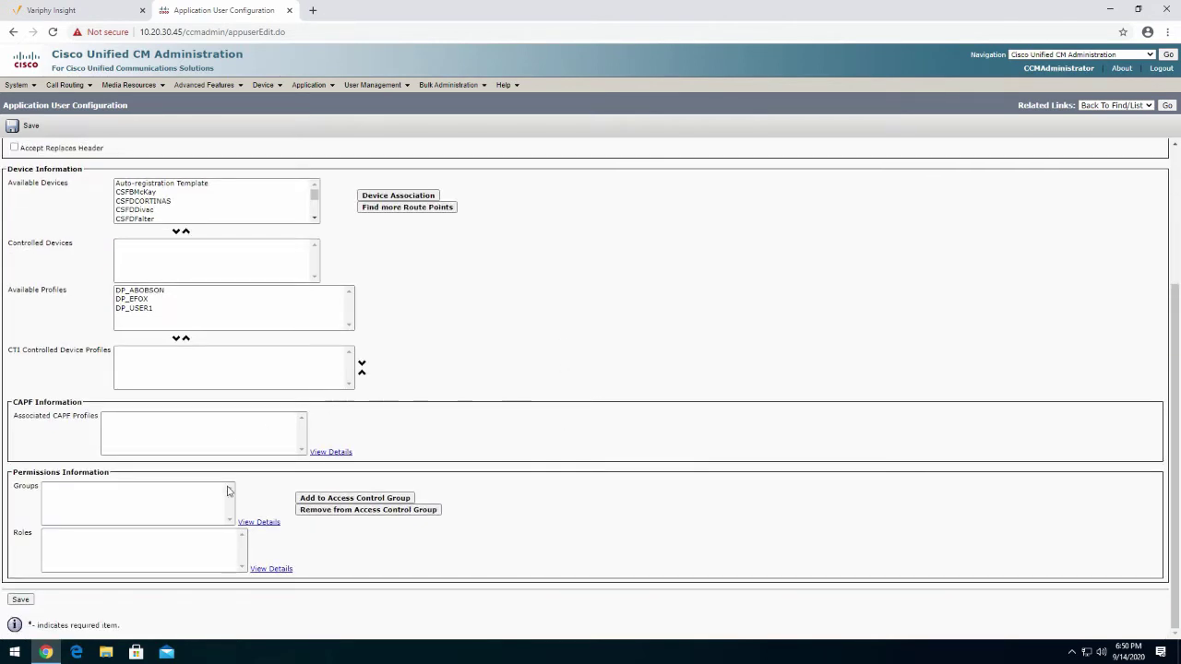
click(342, 498)
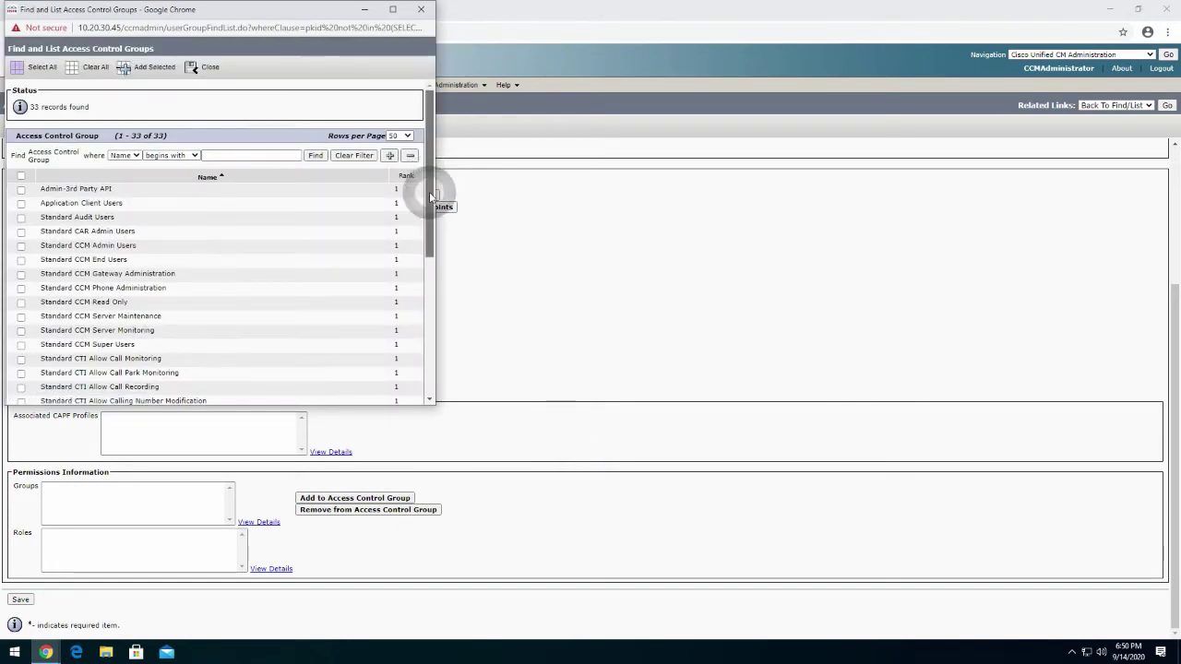
drag(430, 194, 415, 368)
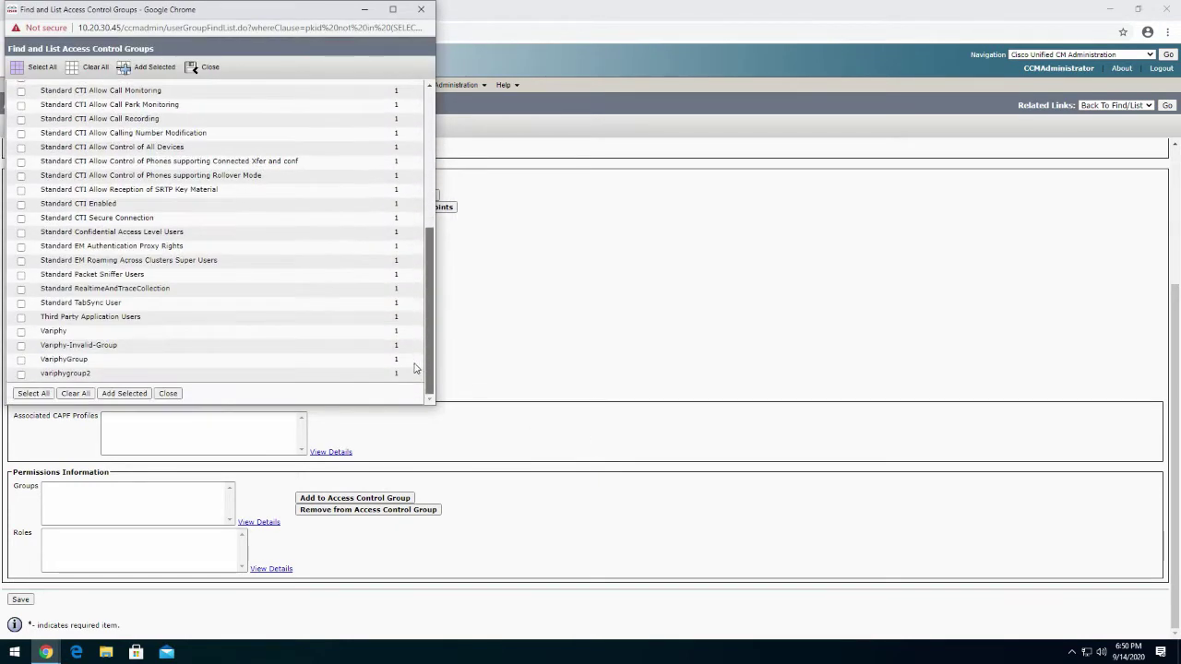
click(21, 360)
click(125, 394)
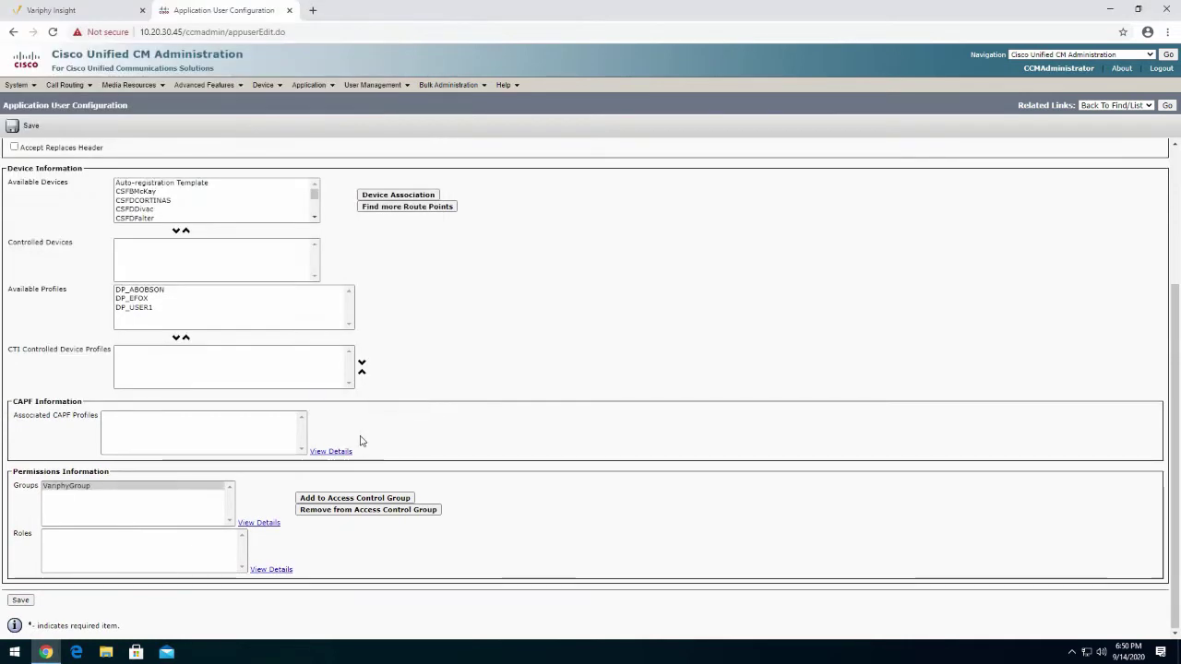
click(20, 600)
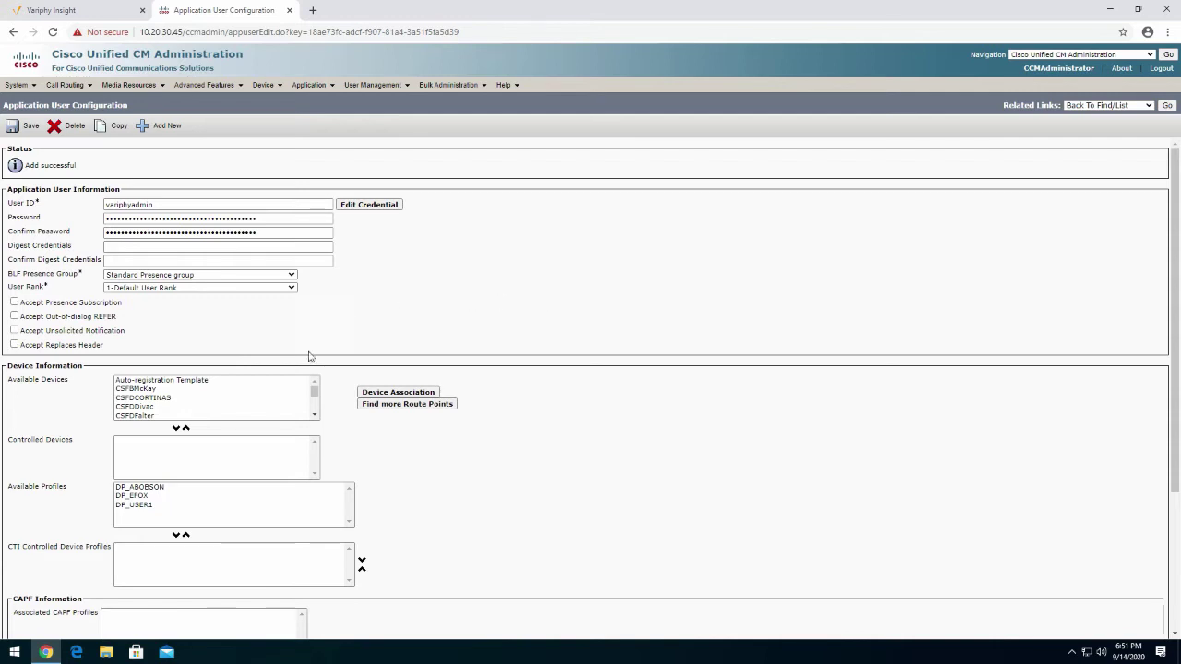
click(386, 394)
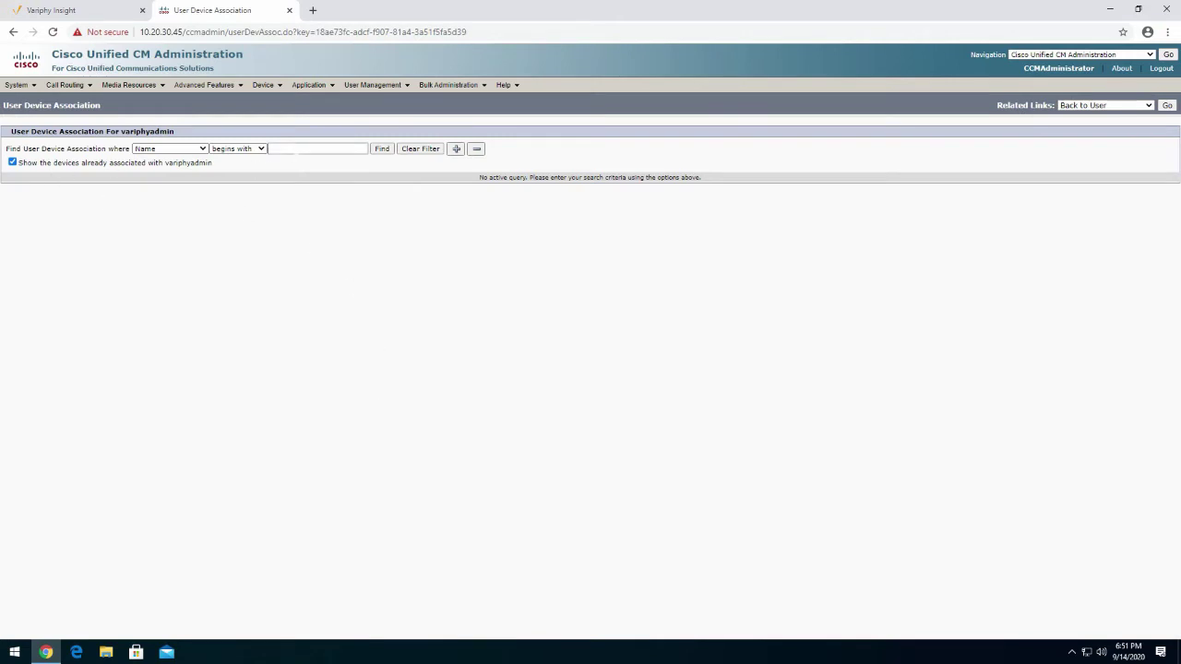
Associate all 40 devices named SEP* with variphyadmin, save the user, and return to Variphy Insight
click(305, 148)
click(382, 149)
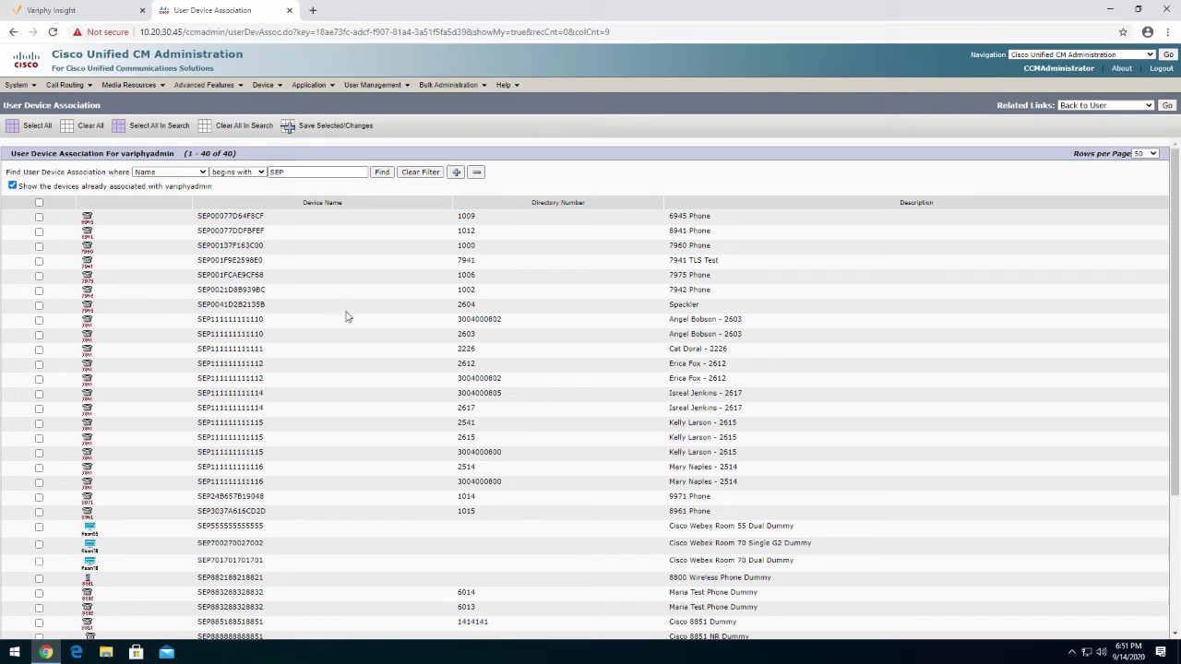
click(39, 205)
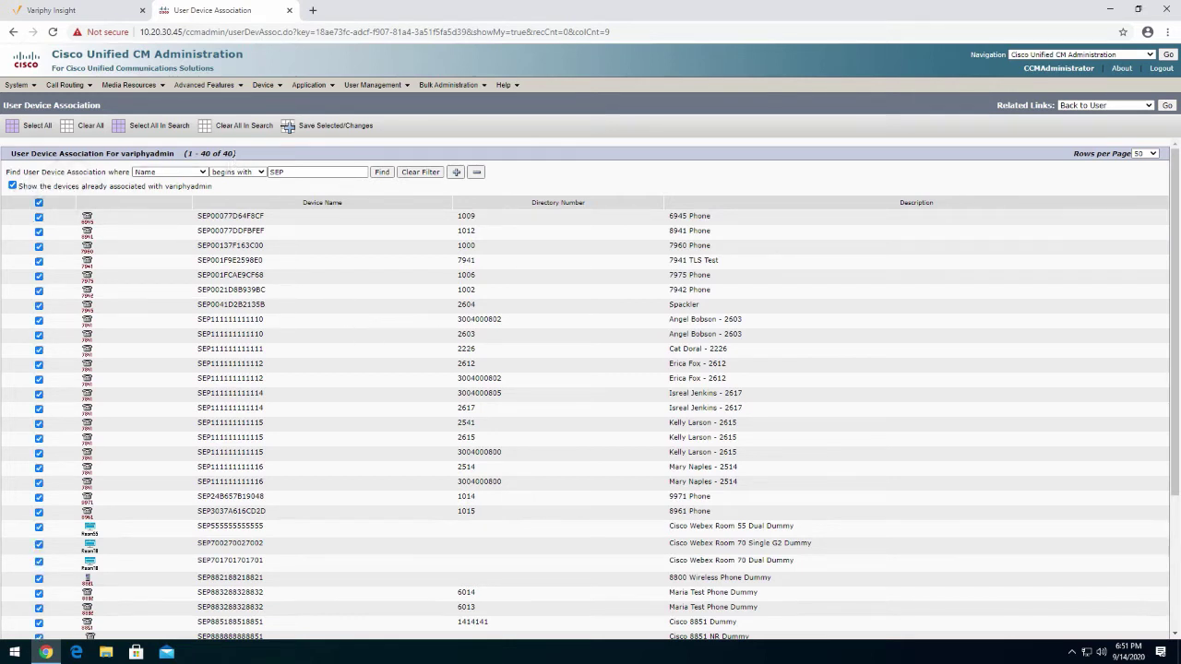
drag(238, 154, 203, 154)
click(333, 125)
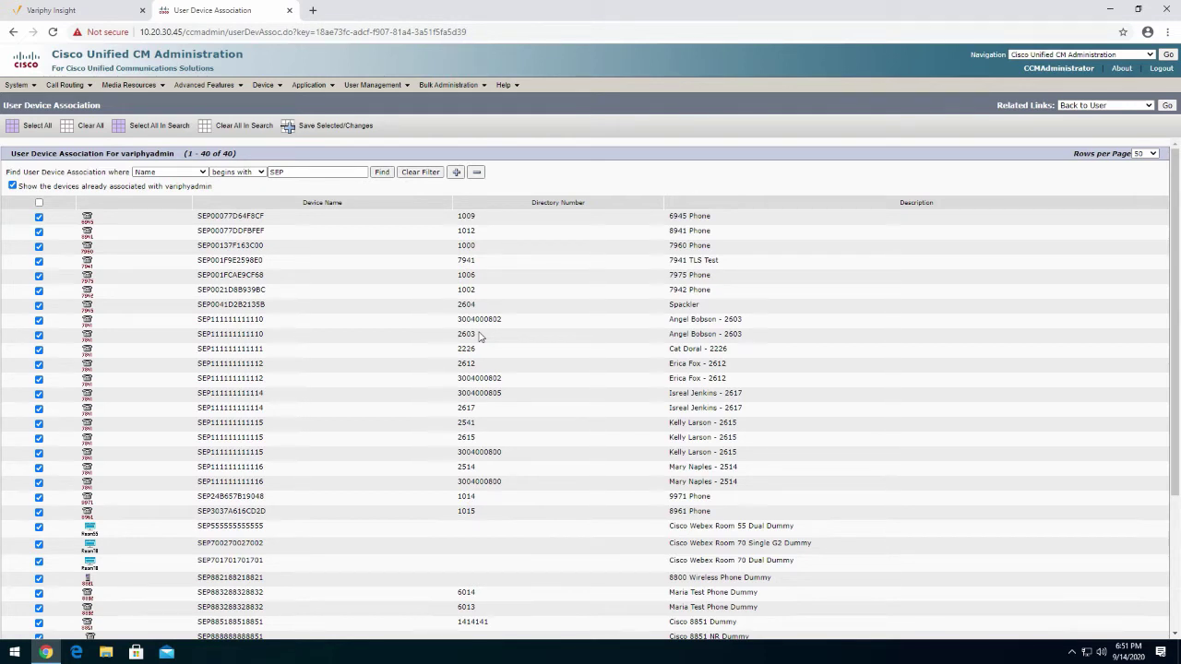
click(286, 126)
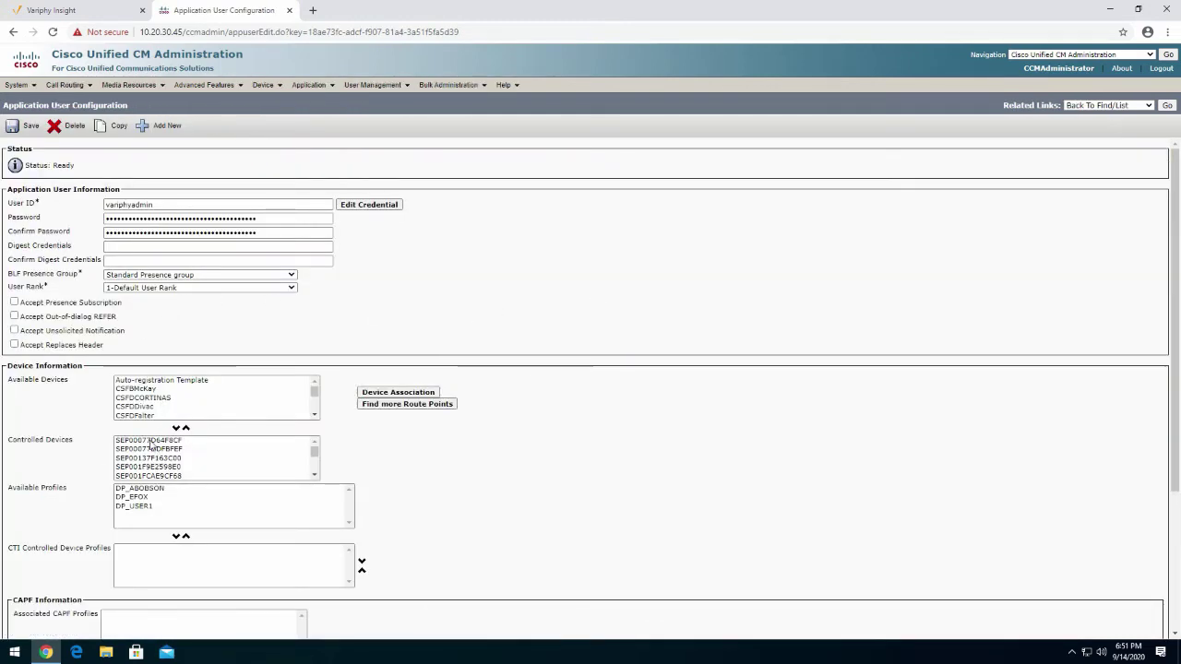
scroll(467, 477, down, 1)
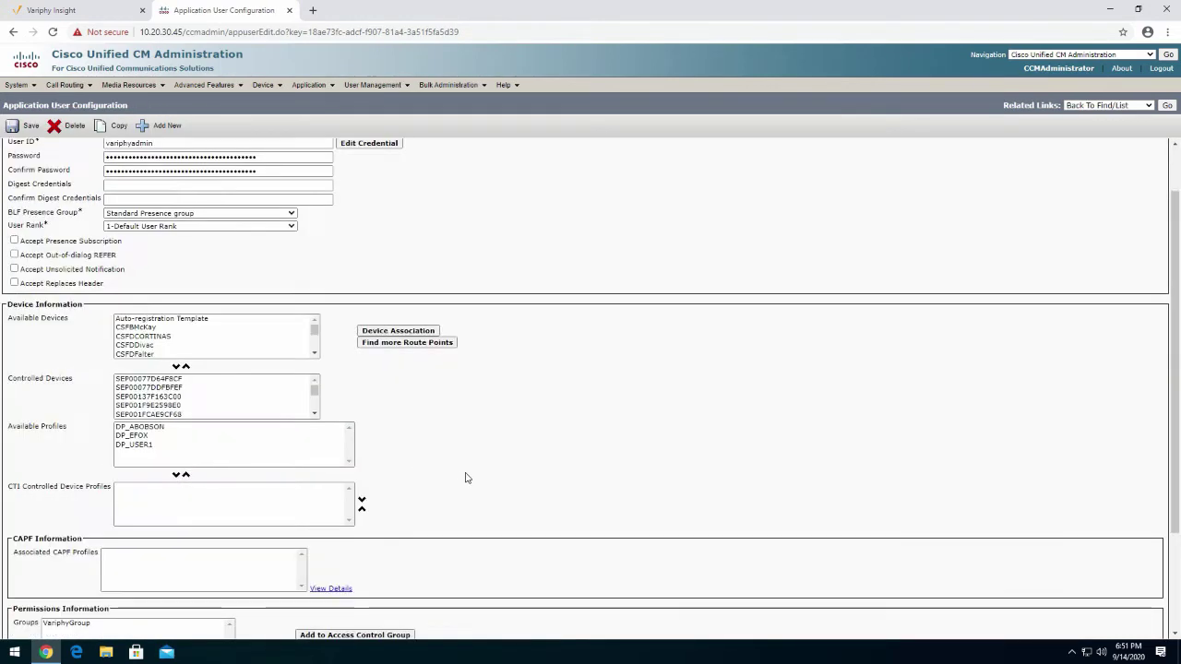
scroll(468, 476, up, 1)
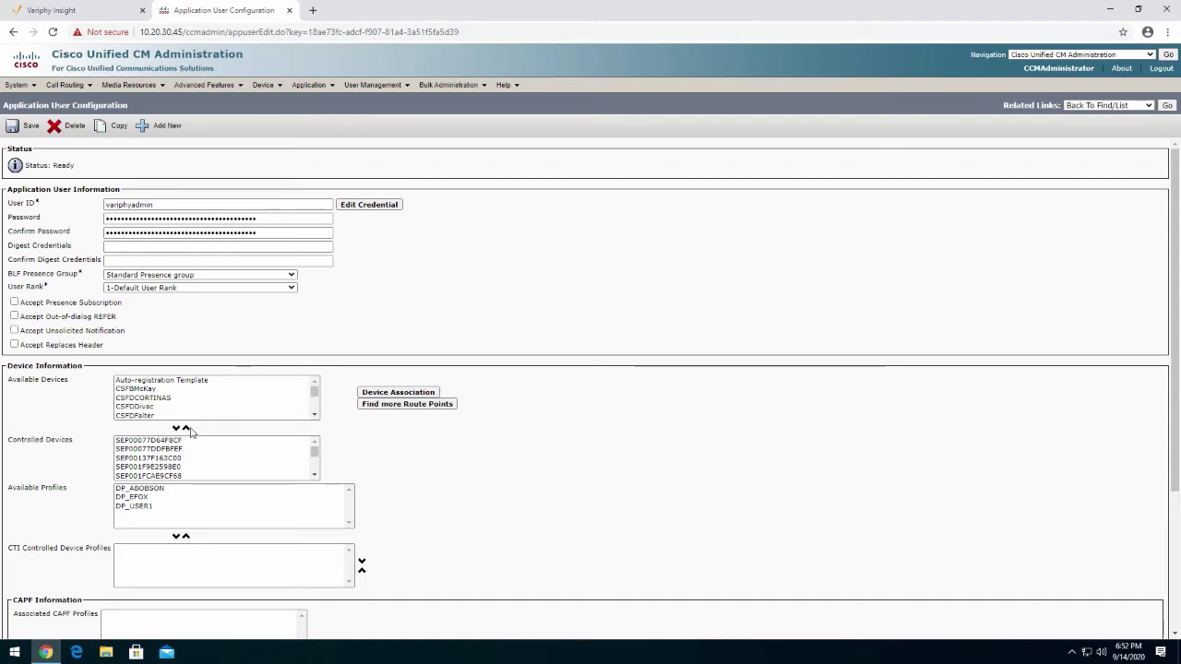
click(27, 130)
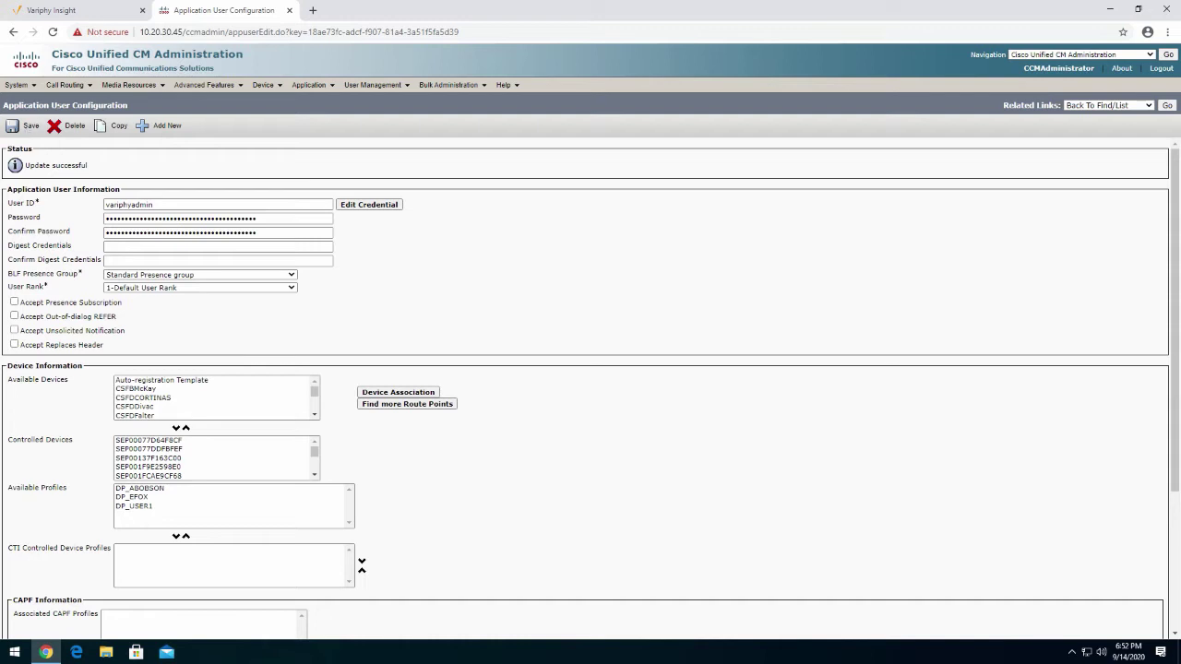
click(87, 10)
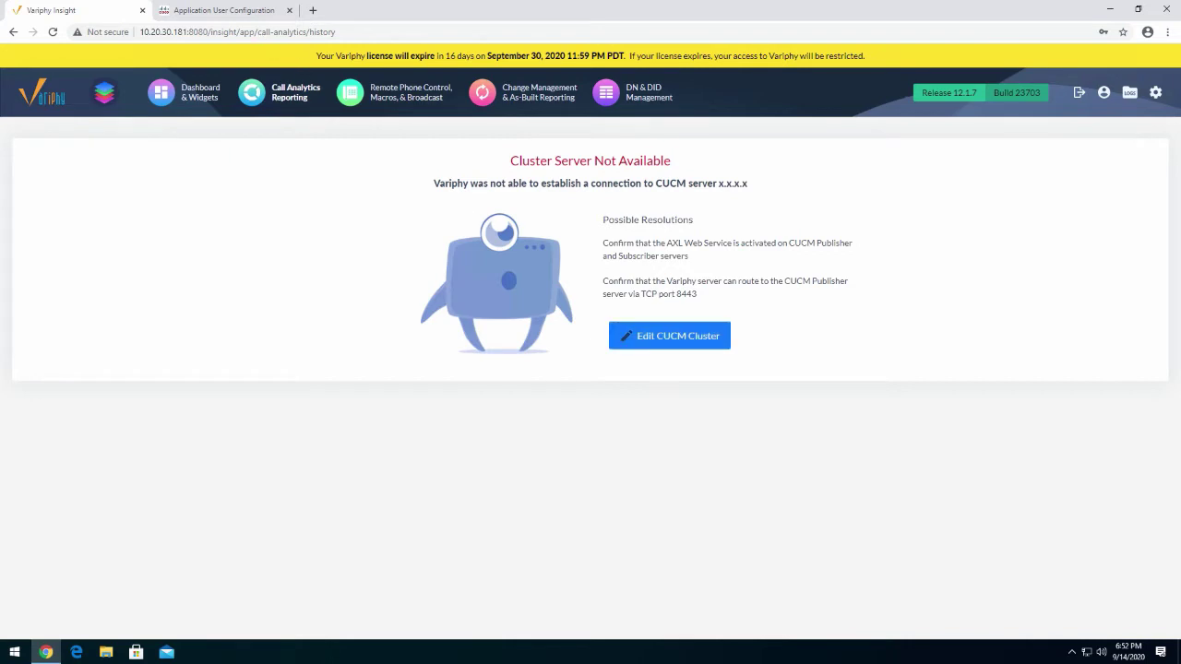
Return to the saved Application User Configuration page in Cisco Unified CM Administration
click(235, 12)
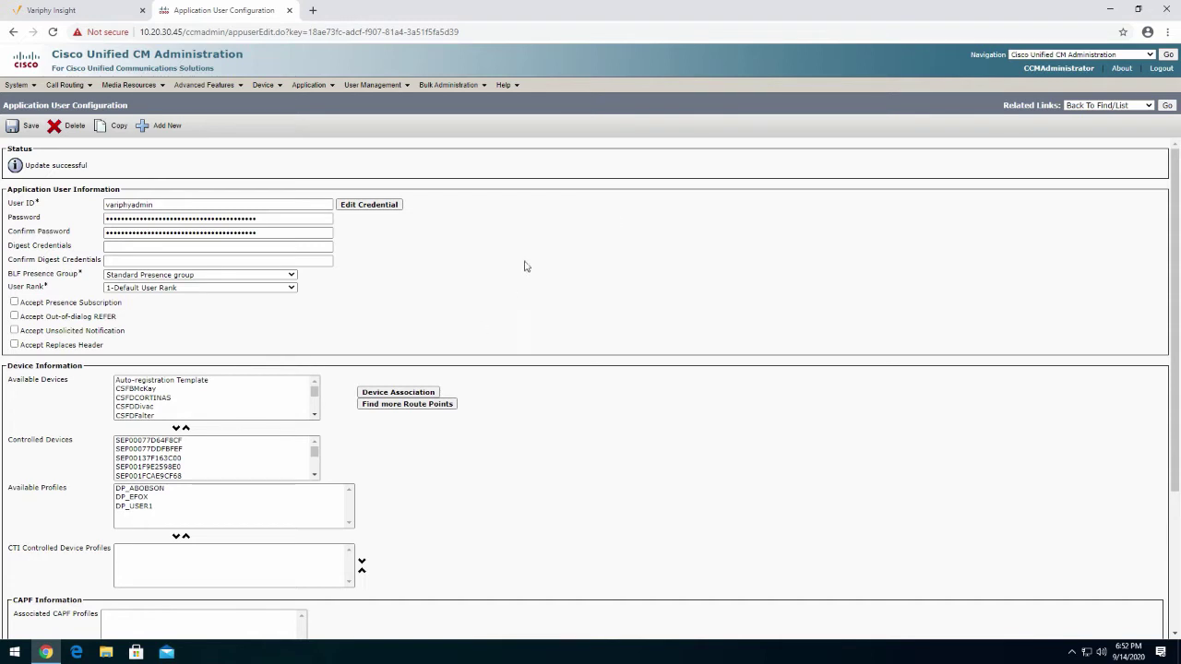
Go to Cisco Unified Serviceability's CDR Management and start adding a new billing application server
click(1096, 55)
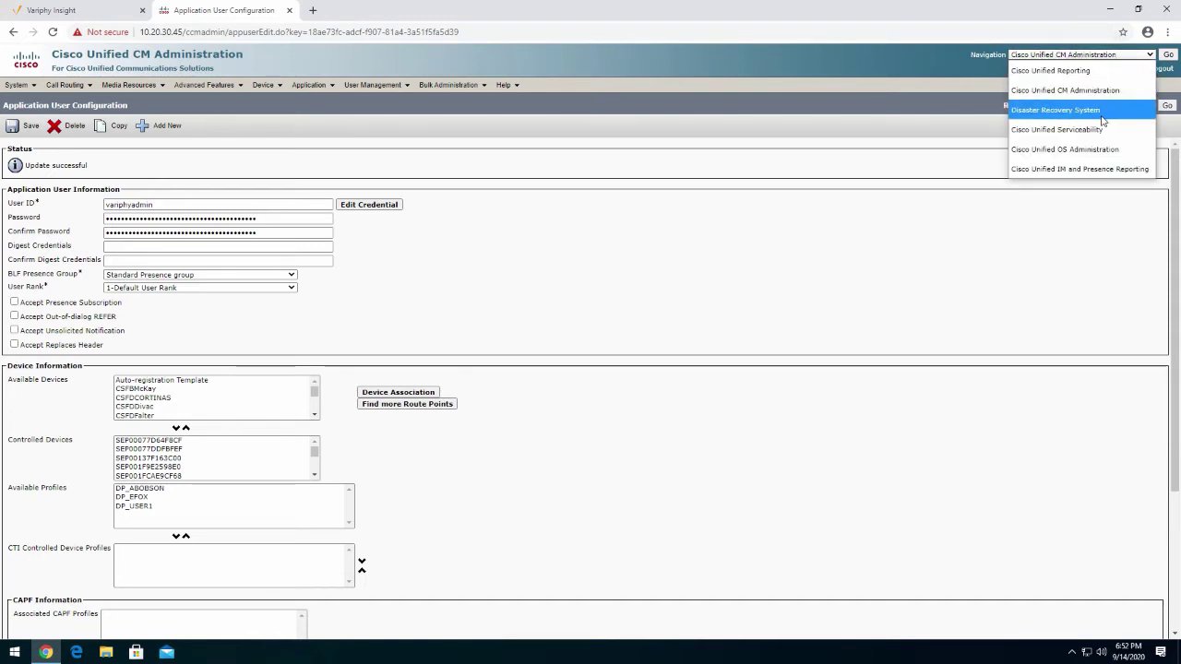
click(1075, 132)
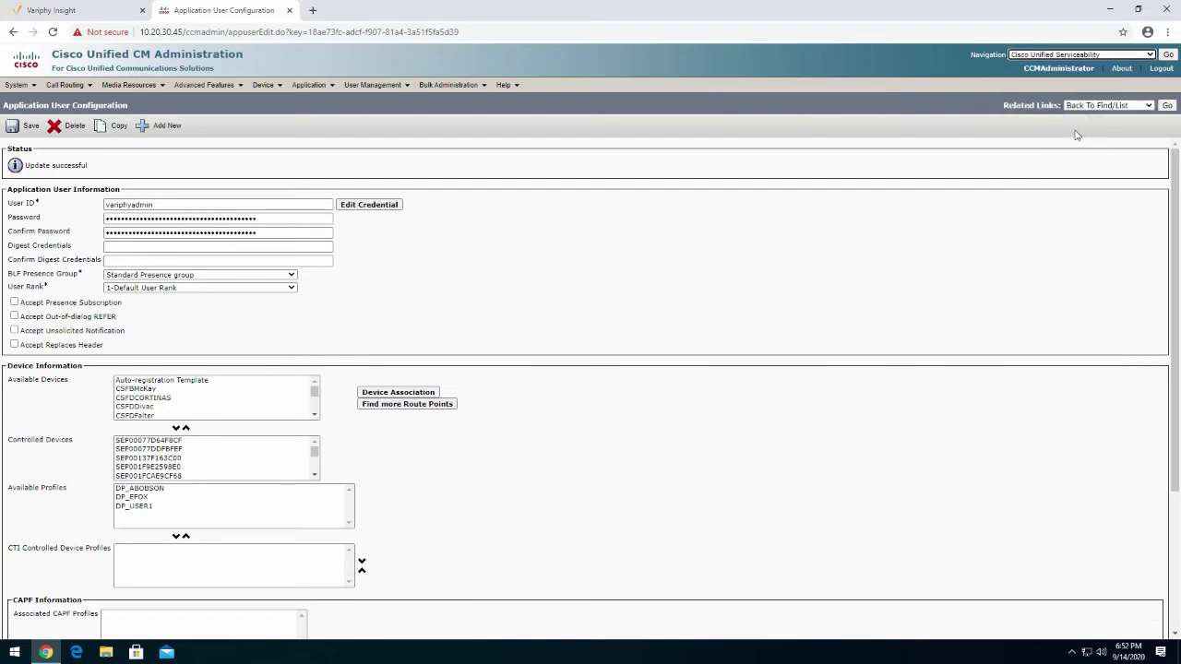
click(1167, 54)
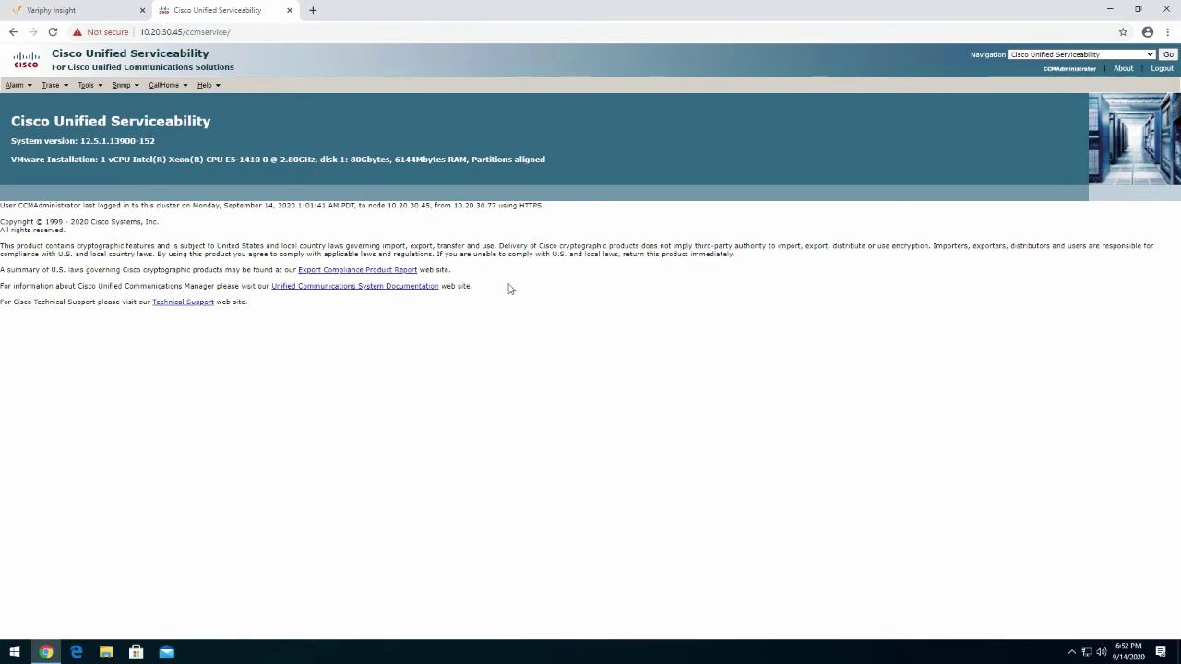
click(102, 88)
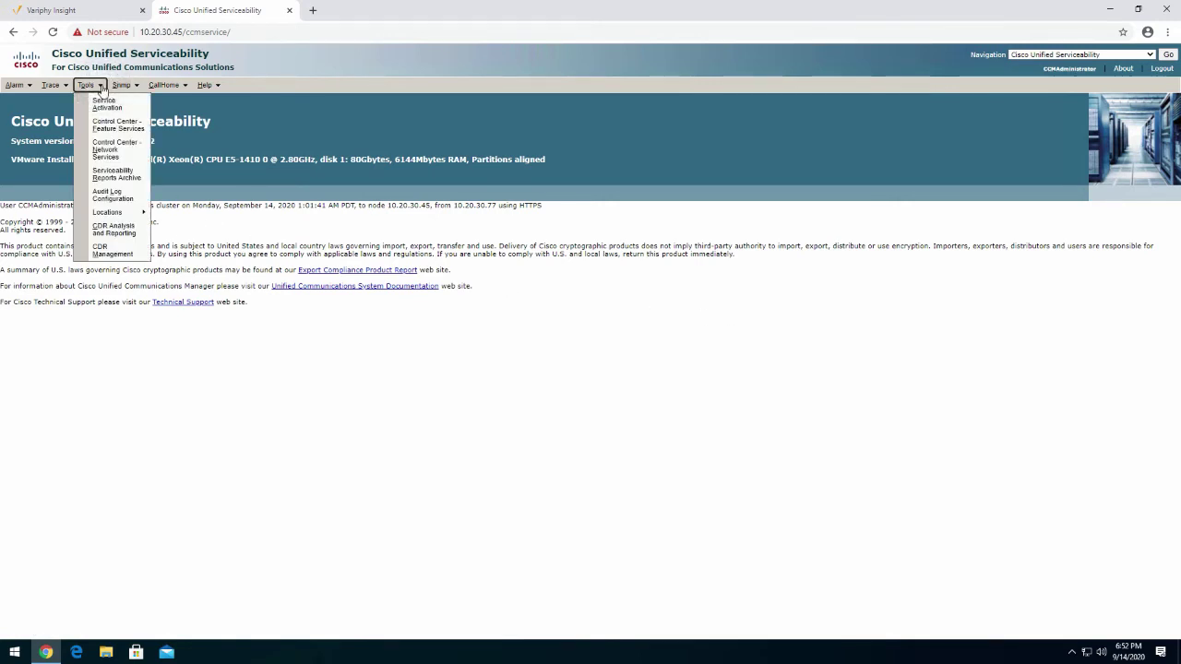
click(112, 250)
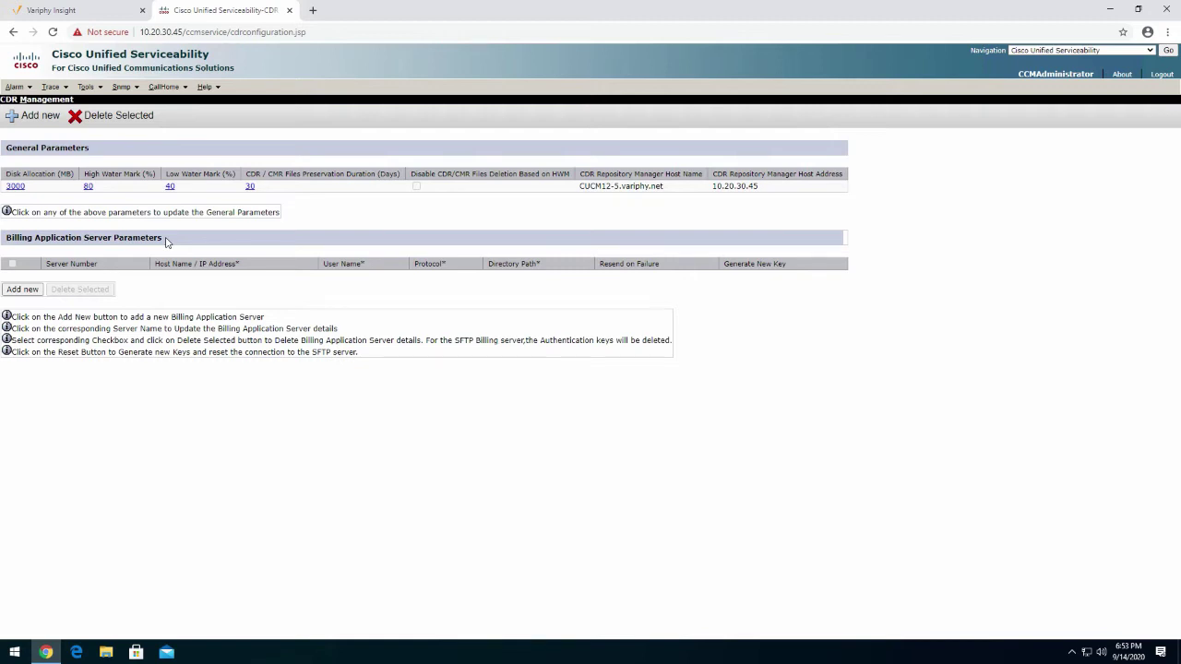
click(23, 290)
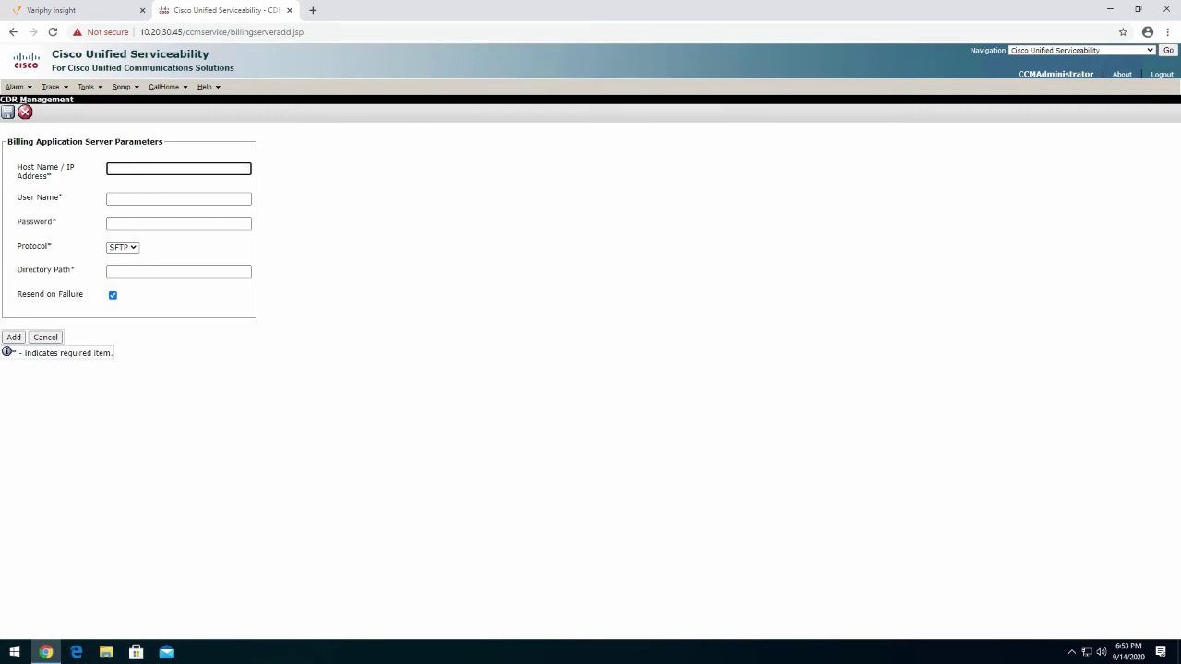
Copy the Variphy server IP and enter 10.20.30.181 as the billing server host
click(81, 10)
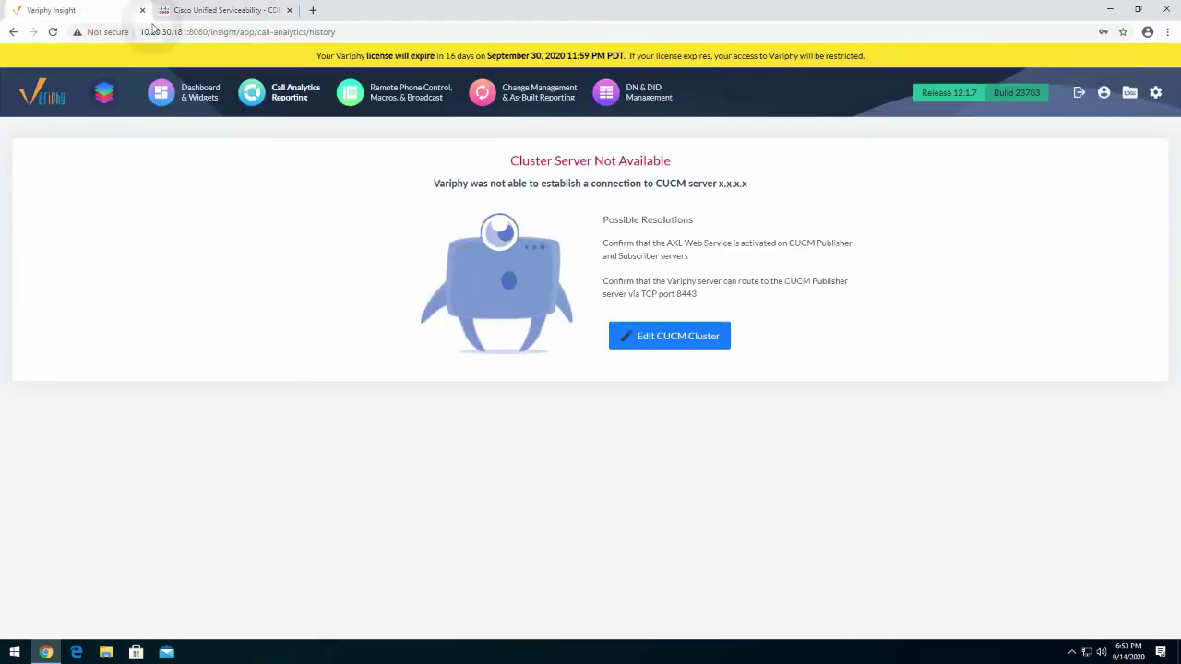
drag(189, 31, 138, 35)
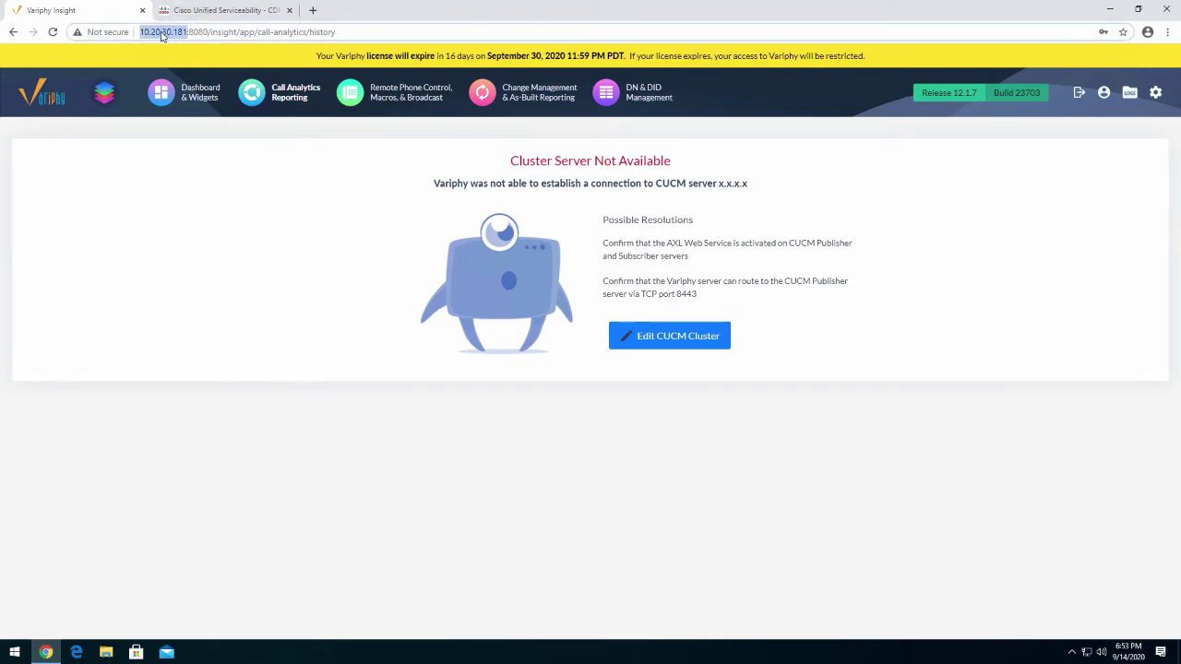
right_click(161, 34)
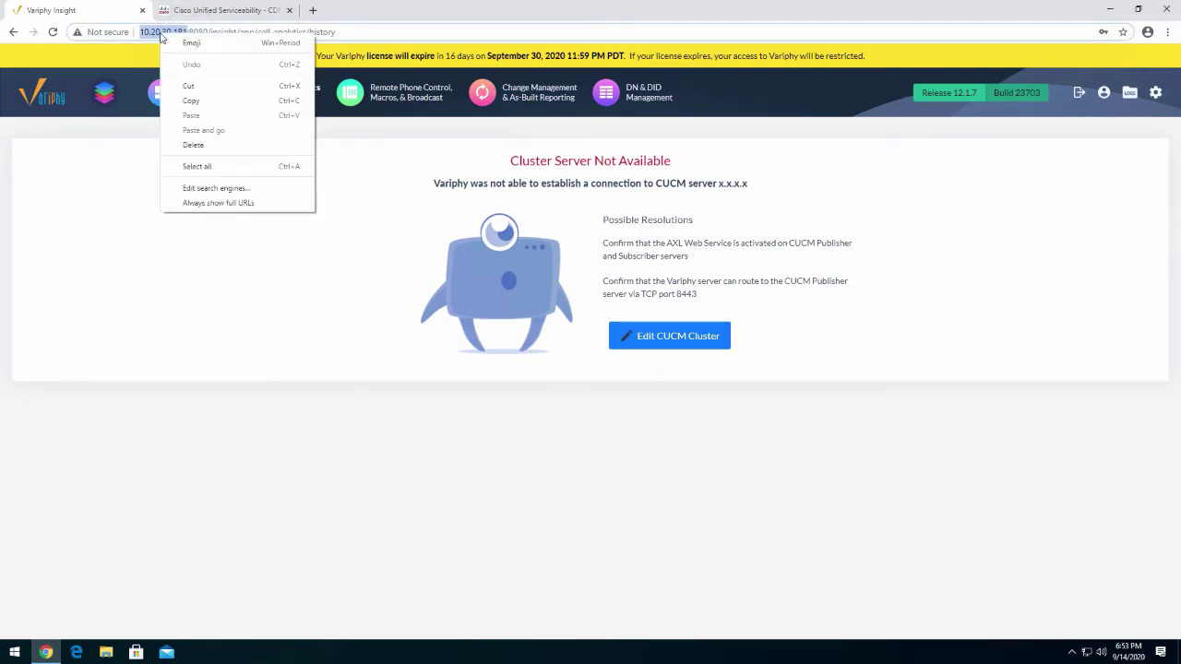
click(191, 100)
click(214, 11)
click(175, 167)
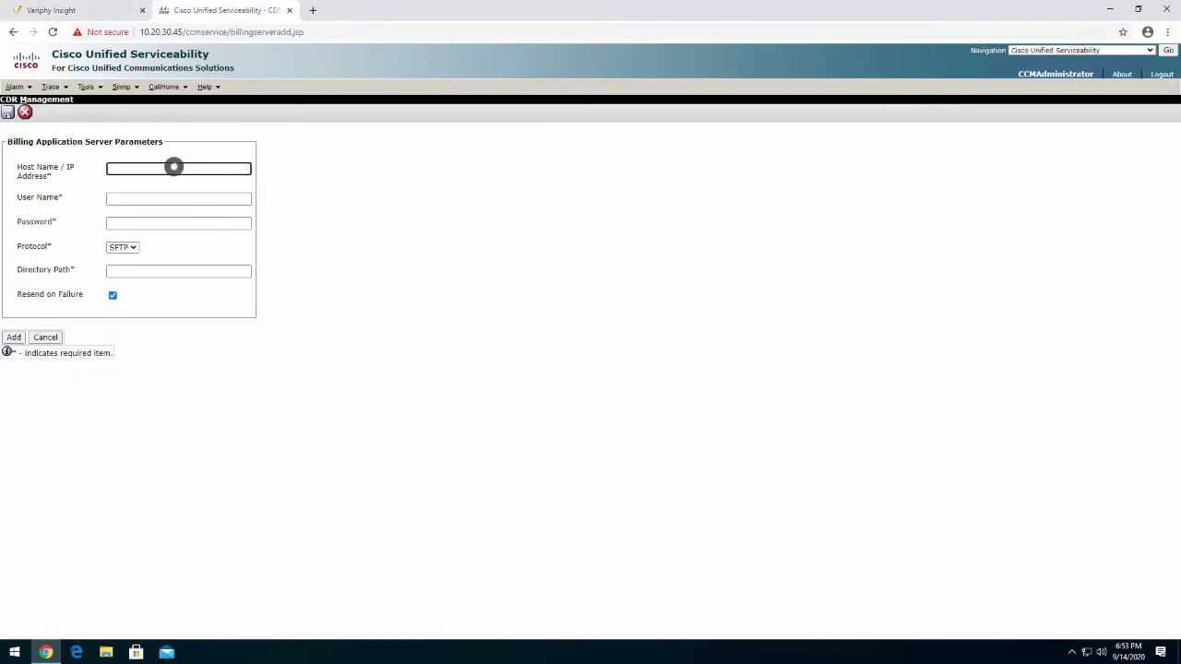
key(ctrl+v)
key(Delete)
key(Delete)
key(Delete)
key(Delete)
key(Delete)
key(Delete)
key(Delete)
text(1)
Enter the Variphy admin user name and password, keeping SFTP as the protocol
click(146, 197)
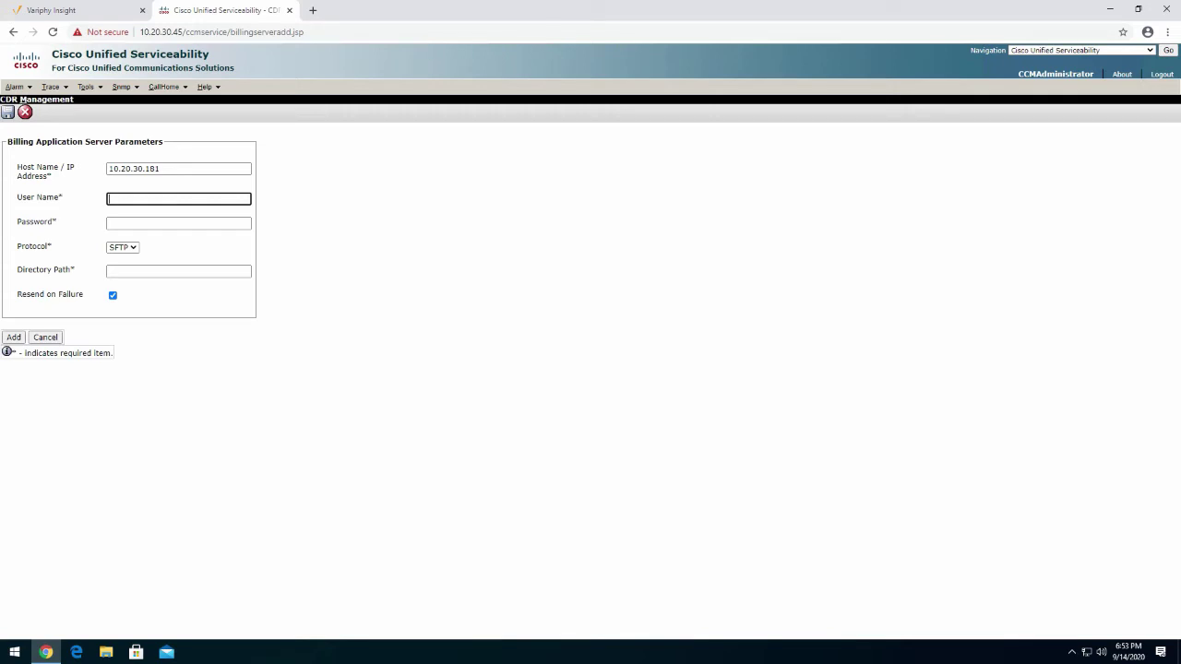
text(variphyadmin)
key(Tab)
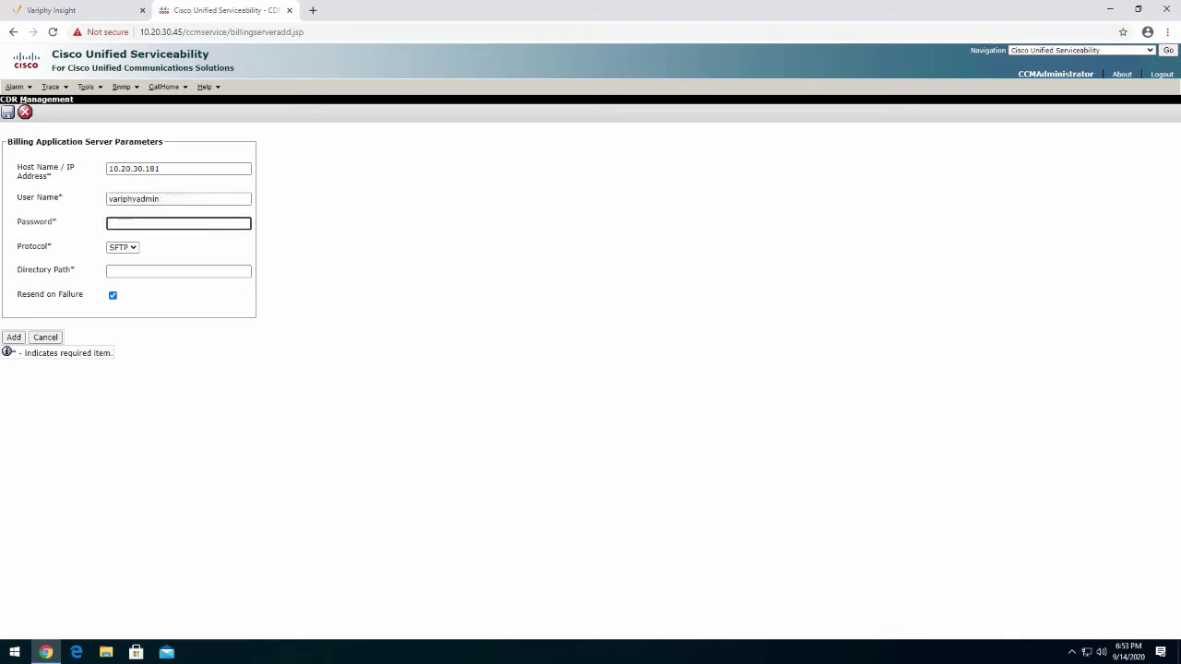
text(*********)
click(134, 251)
click(119, 263)
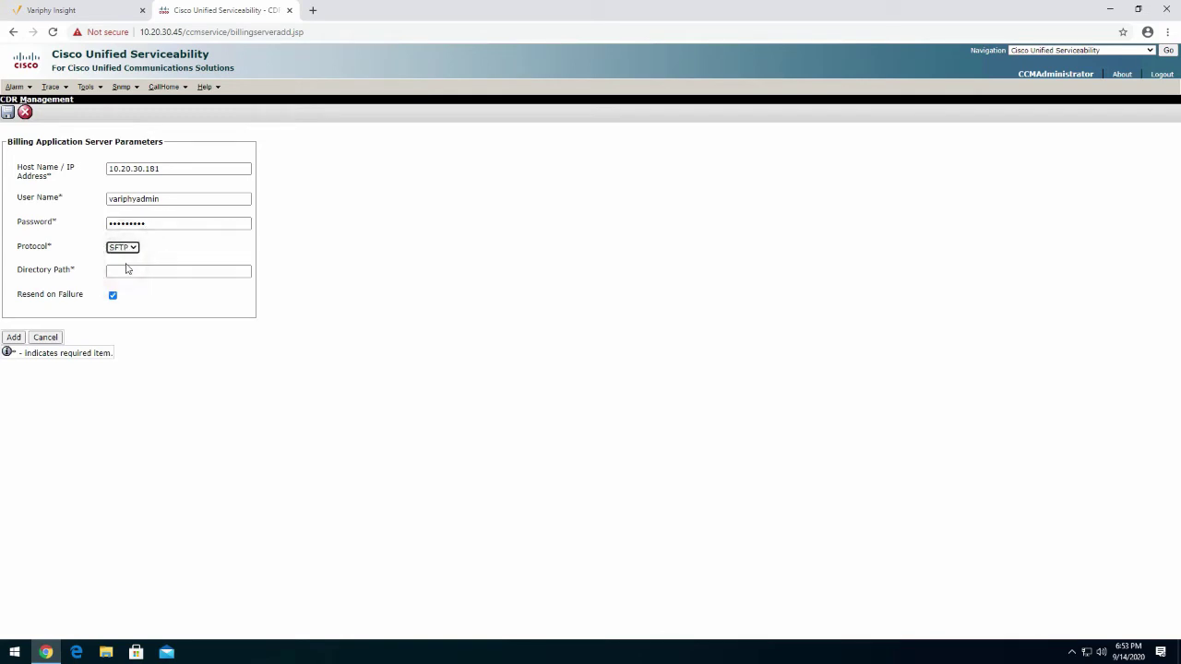
click(137, 271)
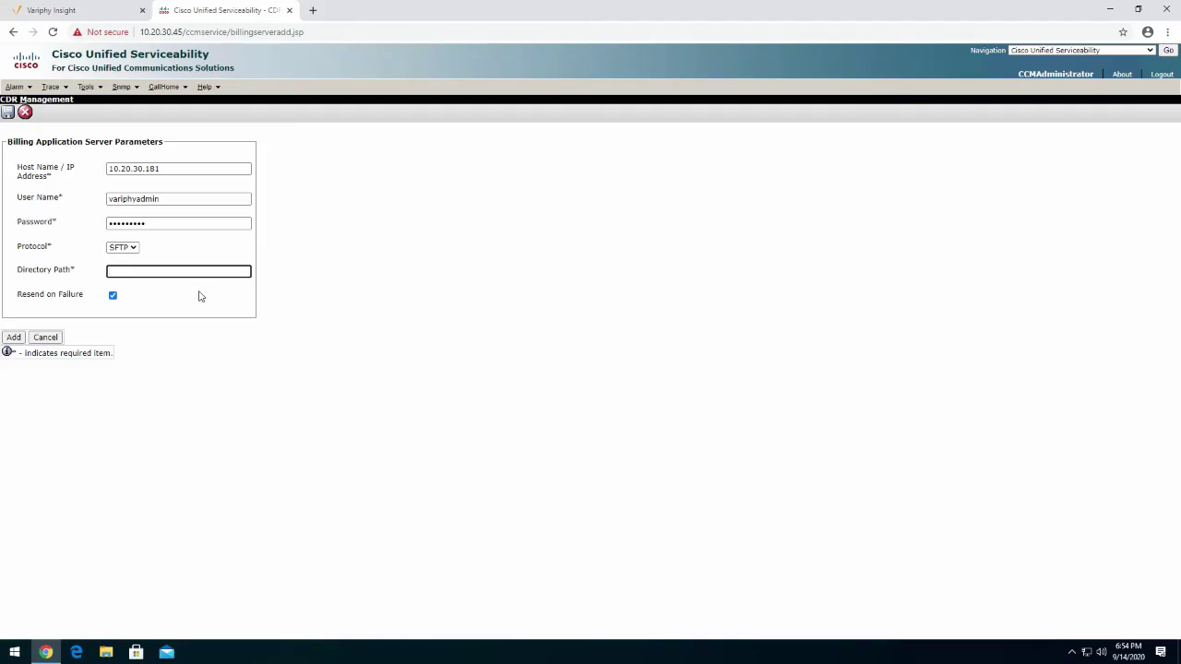
Set the directory path to /opt/variphy/data/cluster1/cdr/ and add the billing server
click(158, 274)
text(/opt/variphy)
double_click(147, 271)
text(/data/cluster1/cdr/)
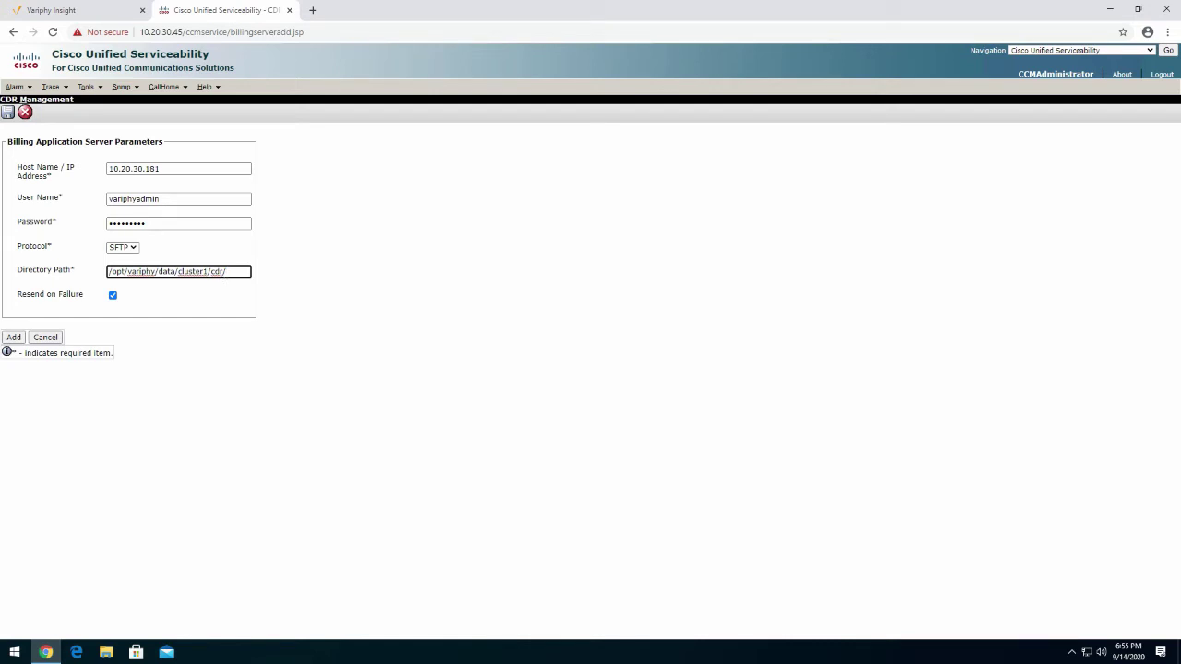
click(11, 337)
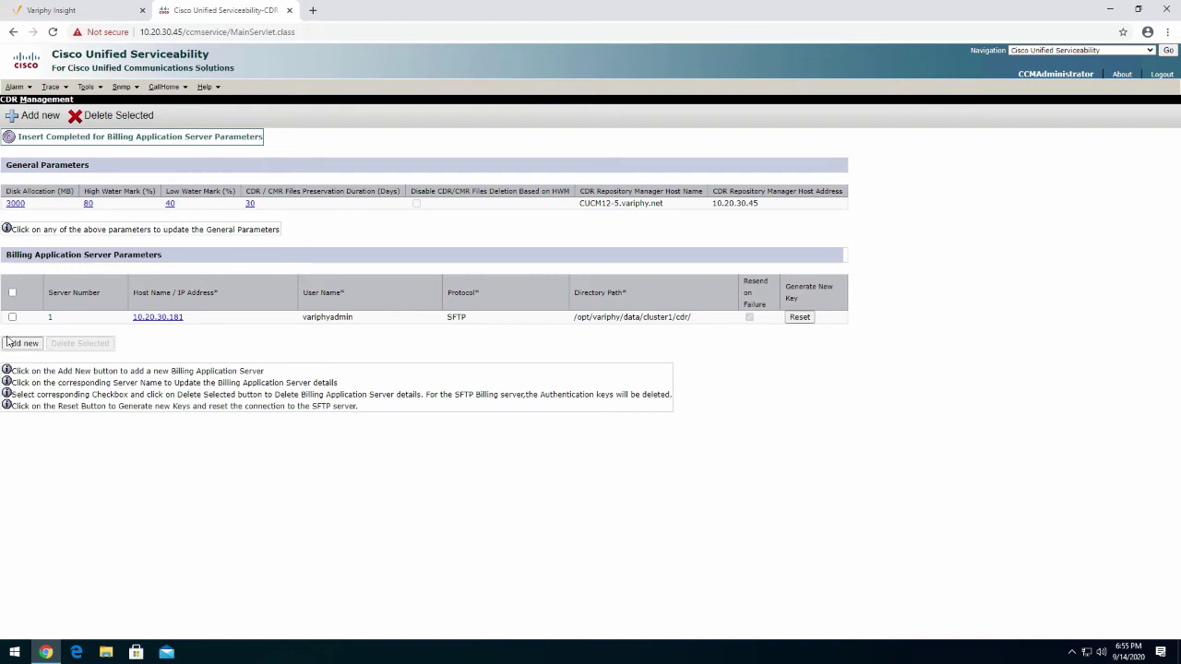
Switch to Cisco Unified CM Administration from the Navigation dropdown
click(1149, 50)
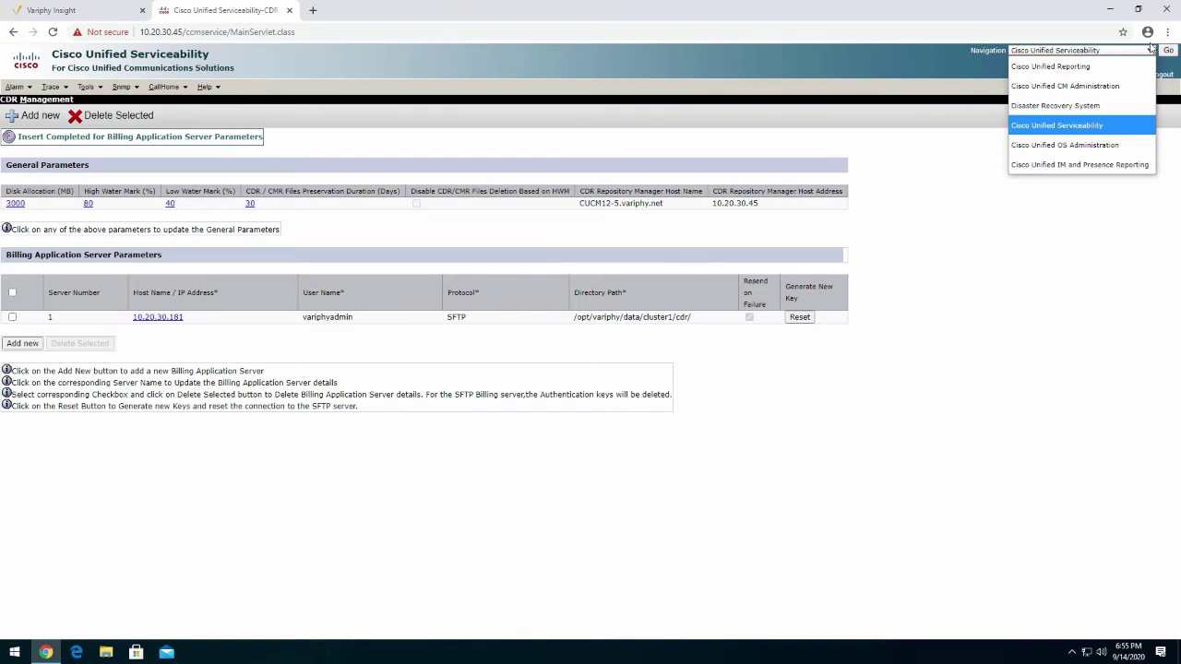
click(1139, 86)
click(1170, 52)
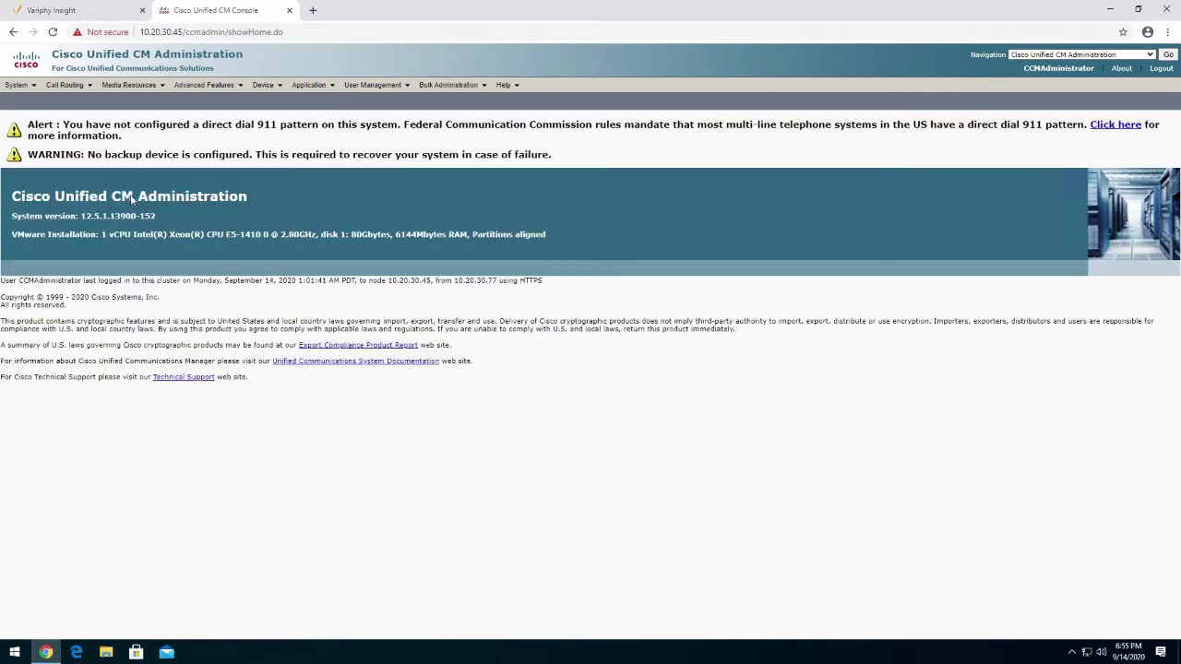
Open Service Parameters for CUCM12-5.variphy.net--CUCM Voice/Video with the Cisco CallManager (Active) service
click(22, 87)
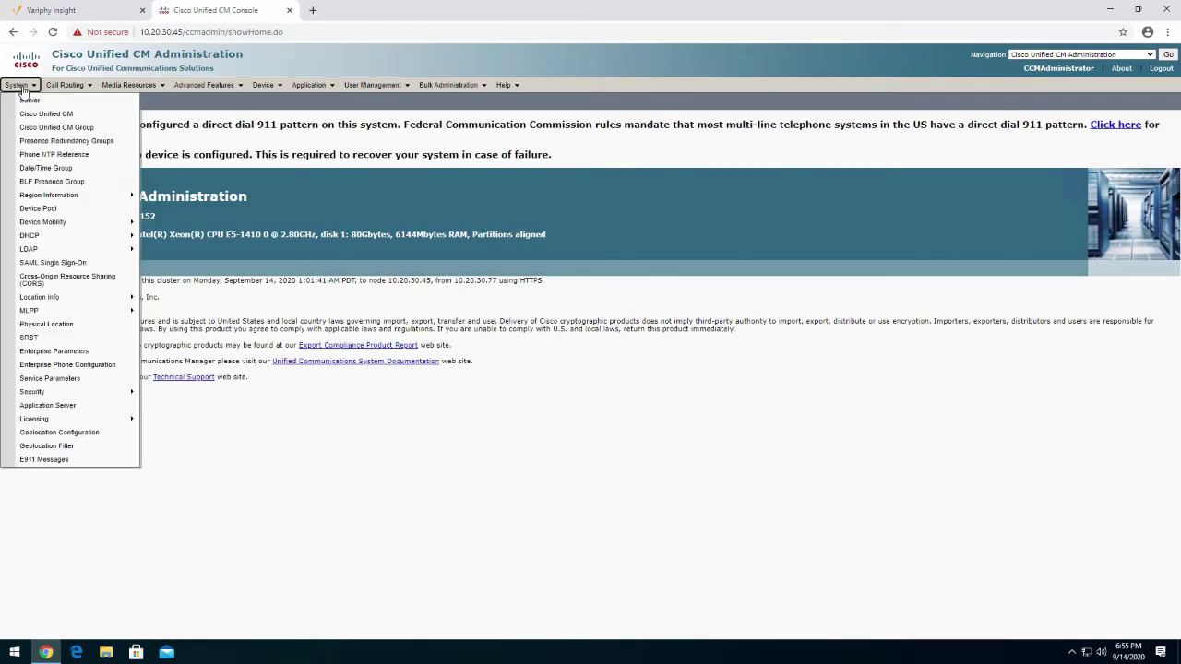
click(50, 379)
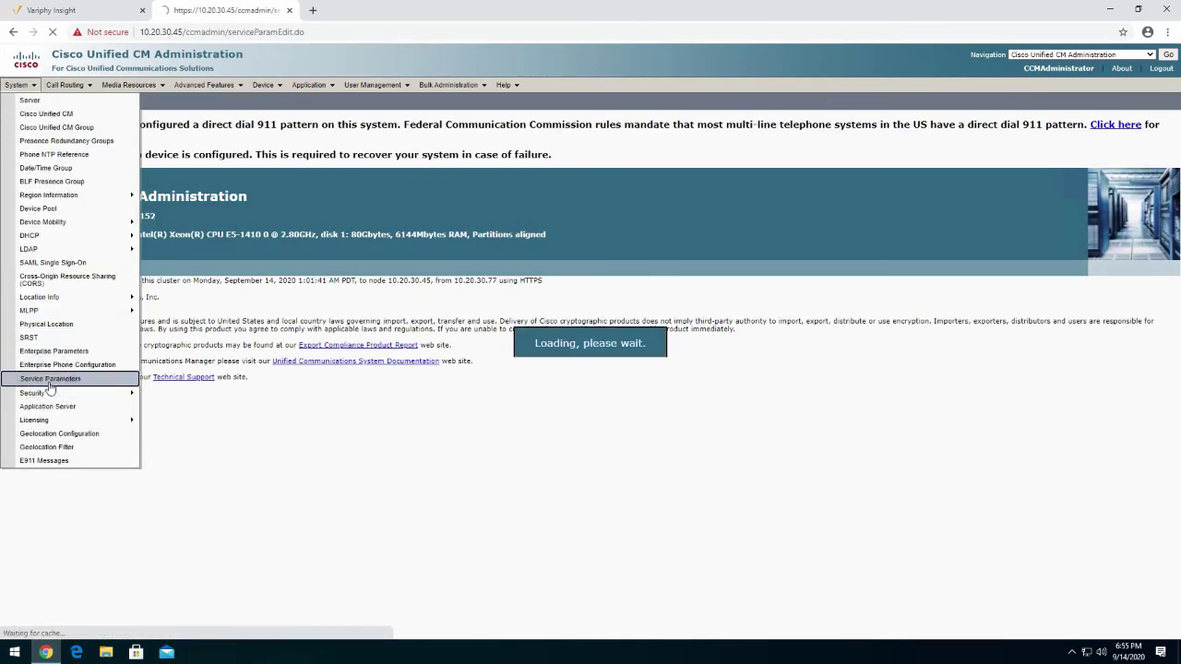
click(223, 180)
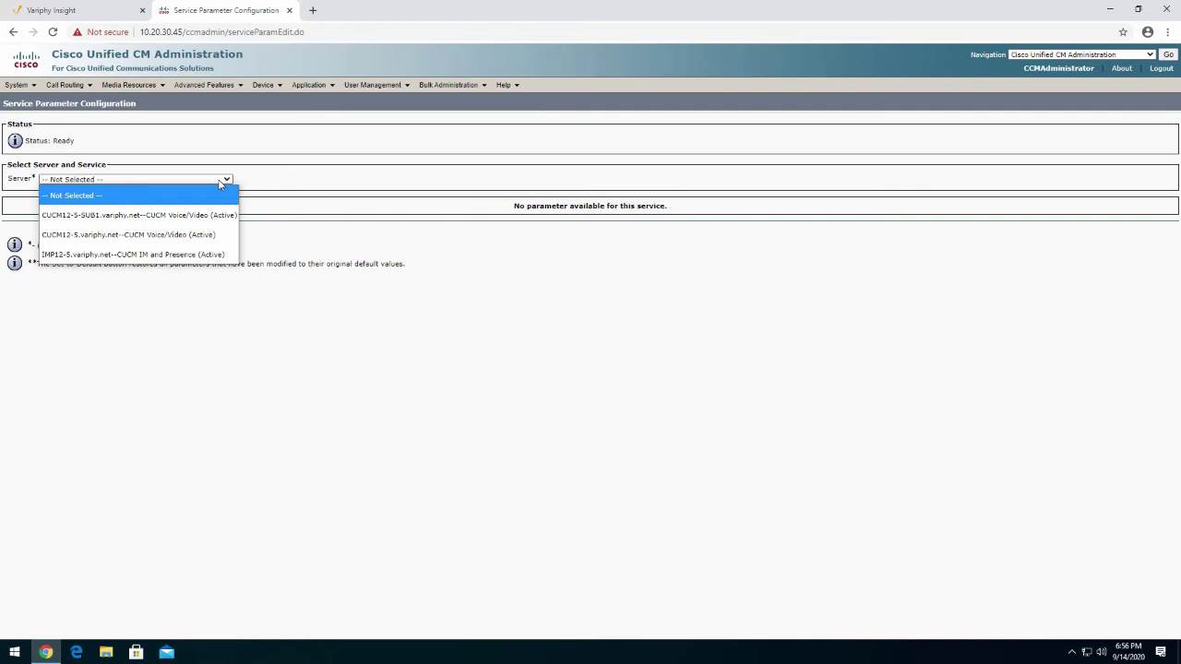
click(170, 236)
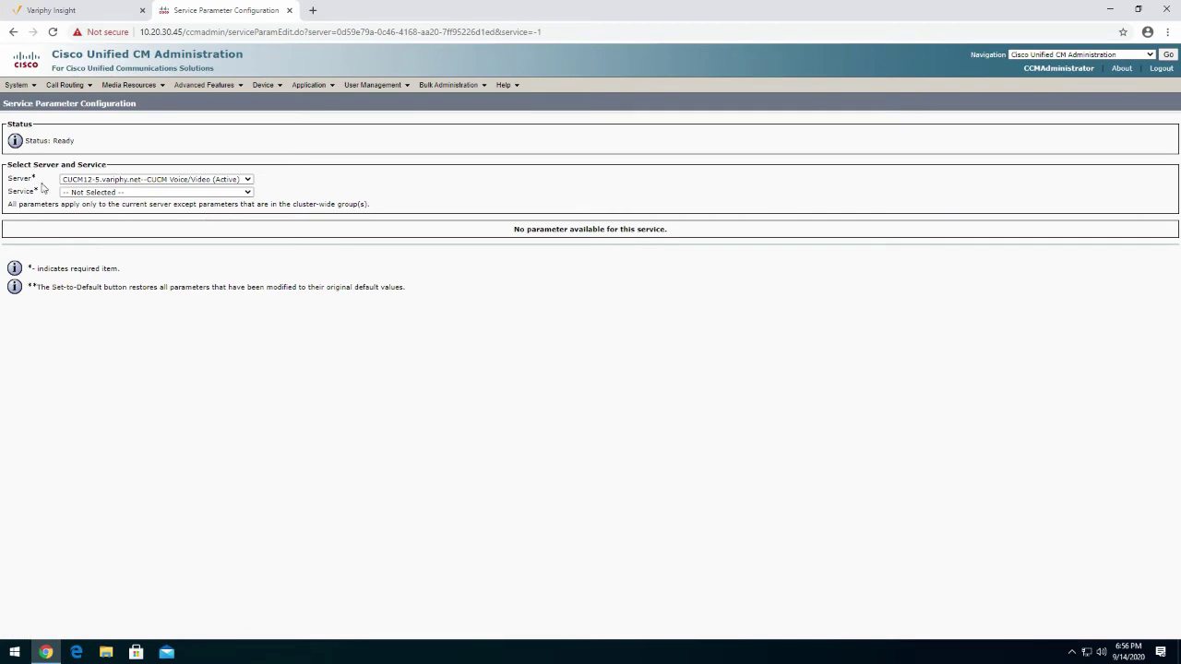
click(134, 193)
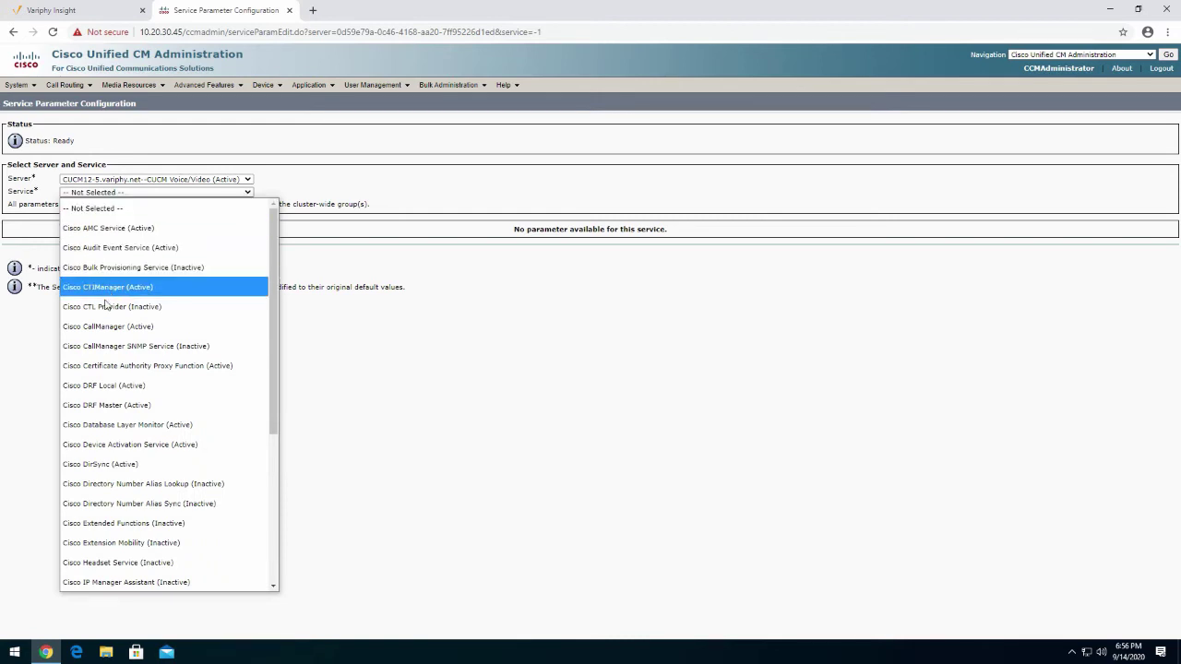
click(101, 330)
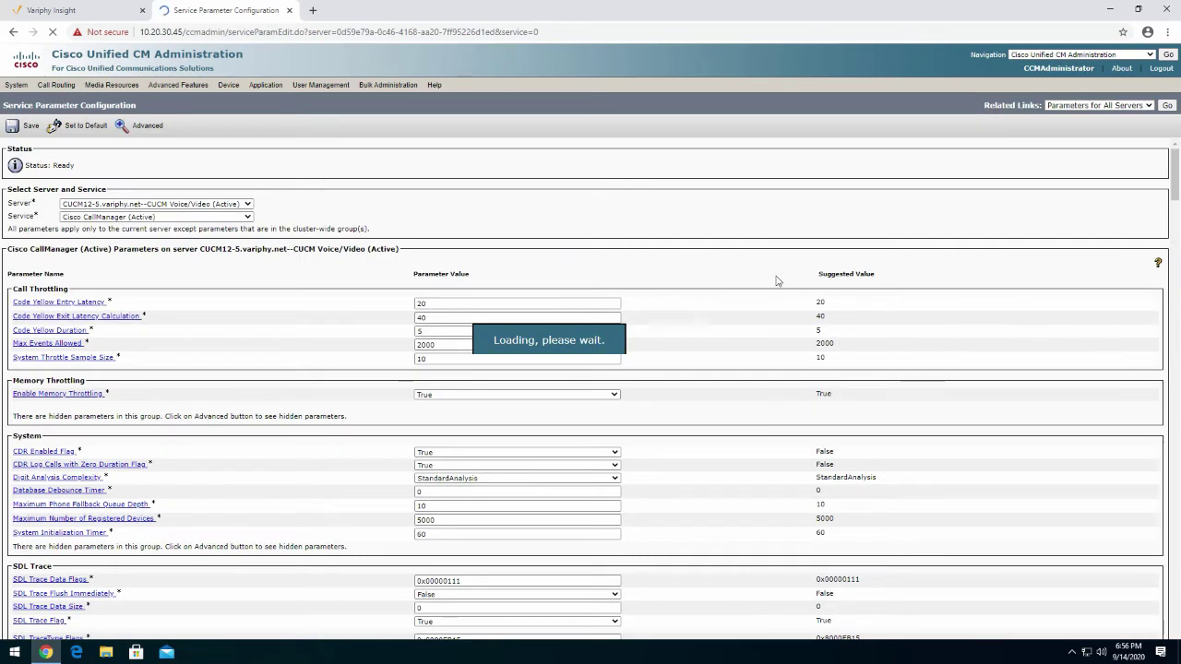
scroll(756, 269, down, 1)
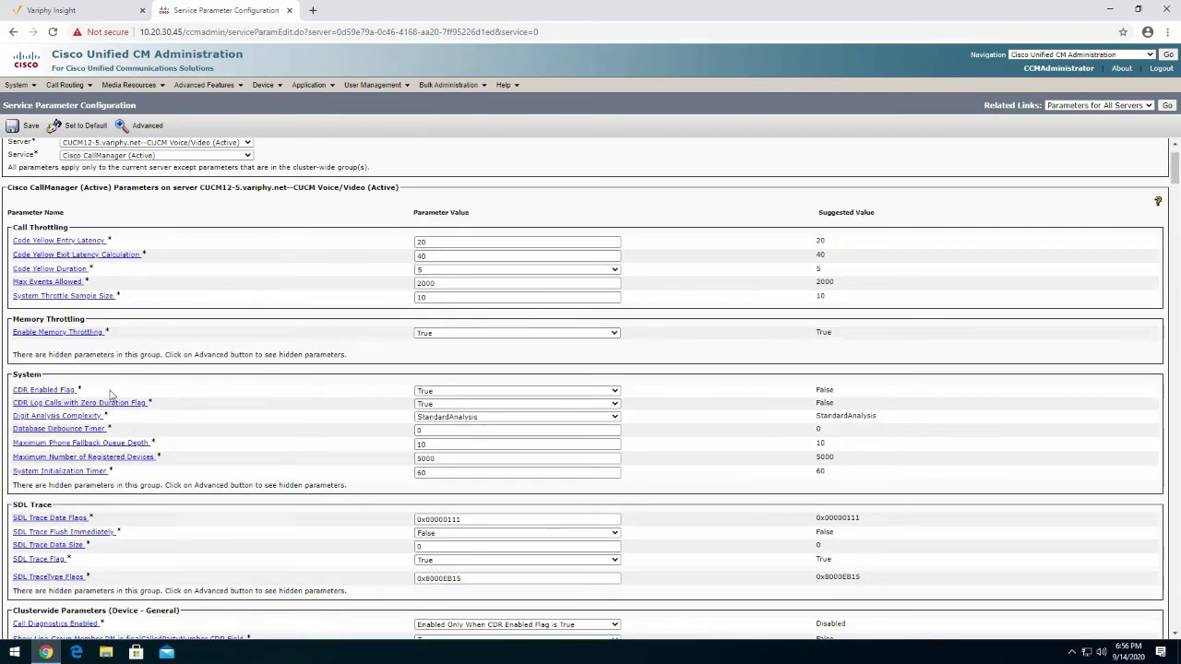
drag(111, 390, 11, 395)
click(636, 391)
scroll(670, 401, down, 1)
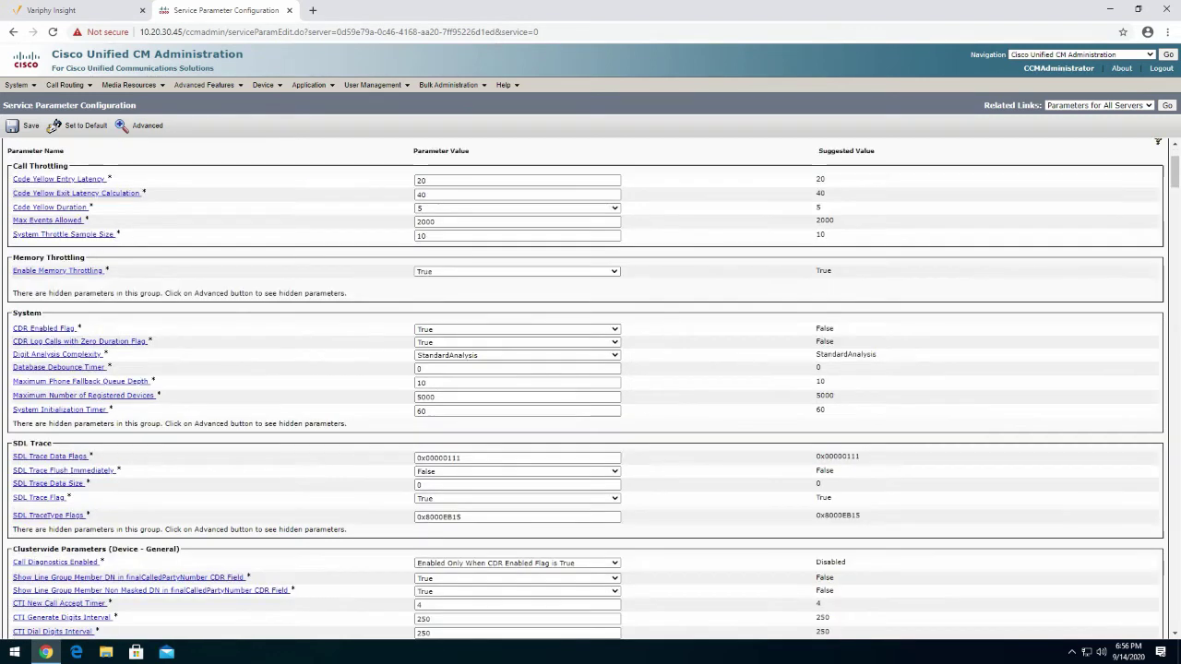
drag(153, 341, 99, 343)
click(204, 342)
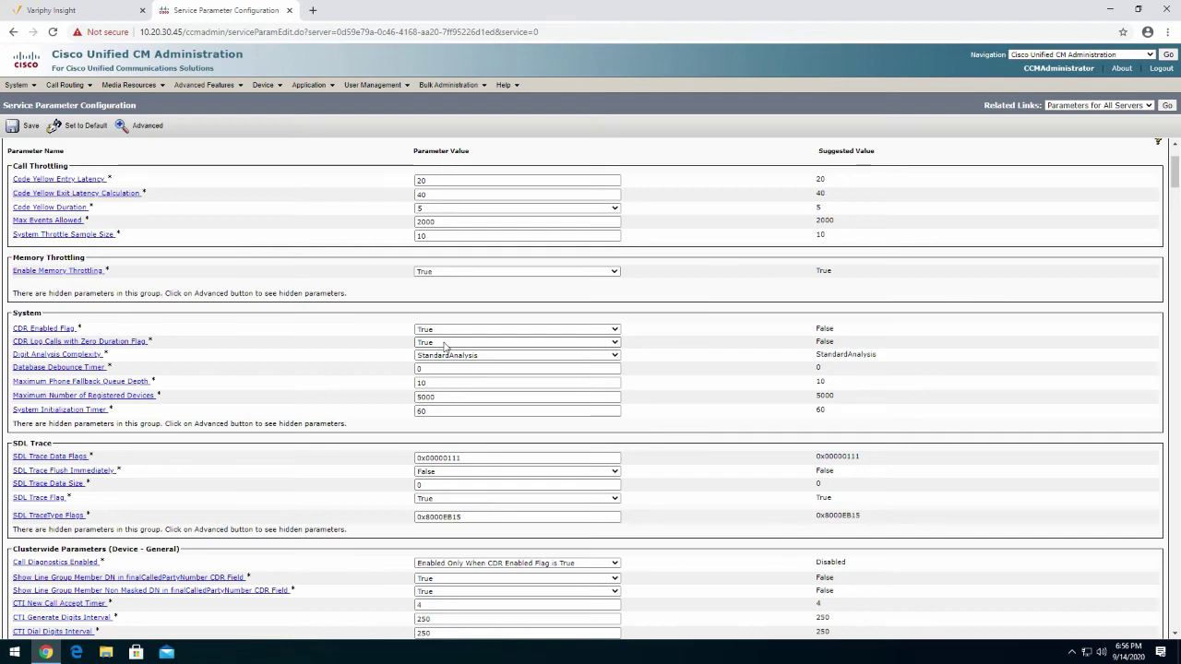
Review the Clusterwide Parameters (Device - General) rows and save CUCM12-5's CallManager parameters
scroll(698, 354, down, 1)
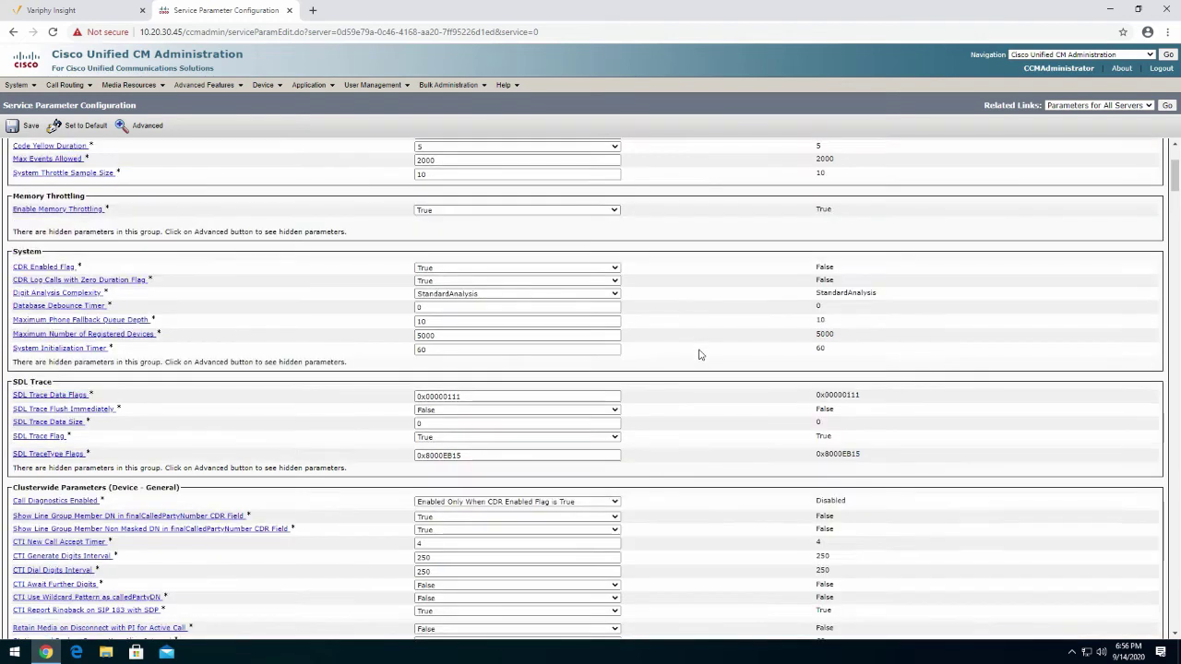
scroll(698, 354, down, 1)
drag(9, 426, 195, 430)
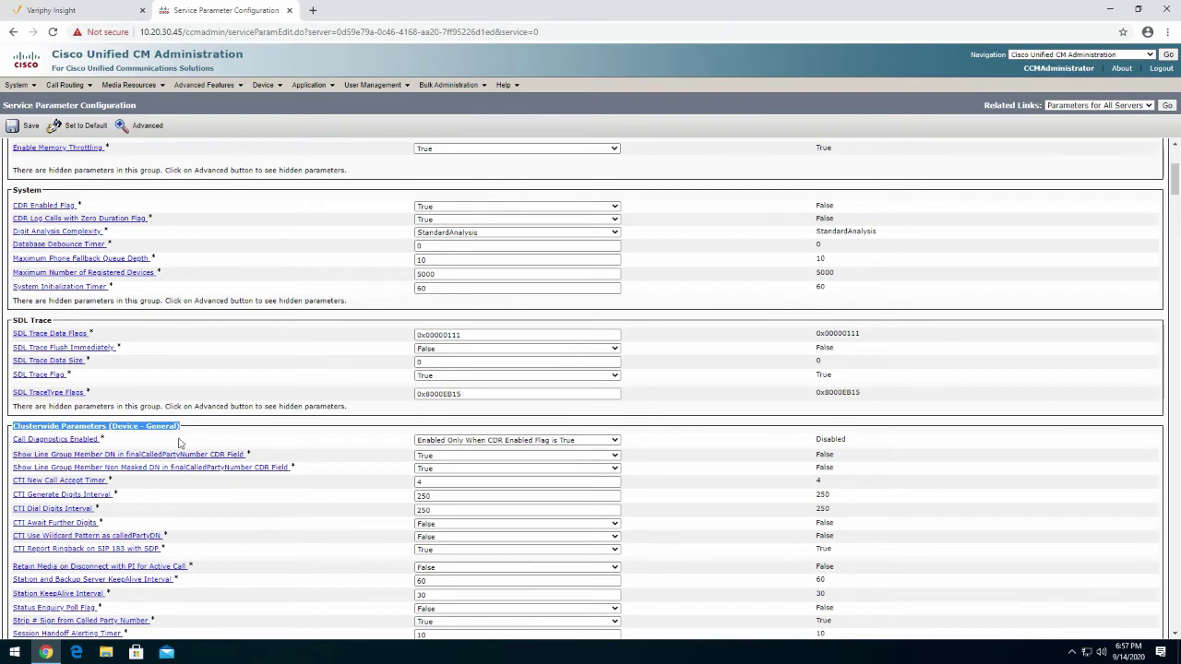
click(23, 421)
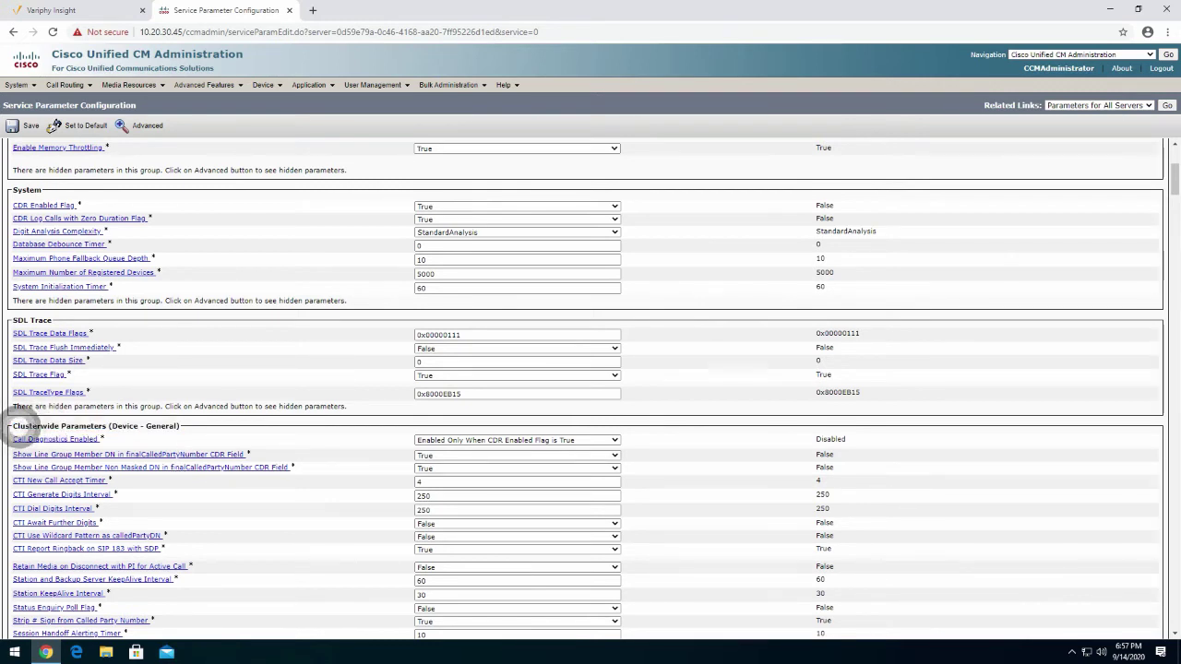
drag(23, 421, 177, 428)
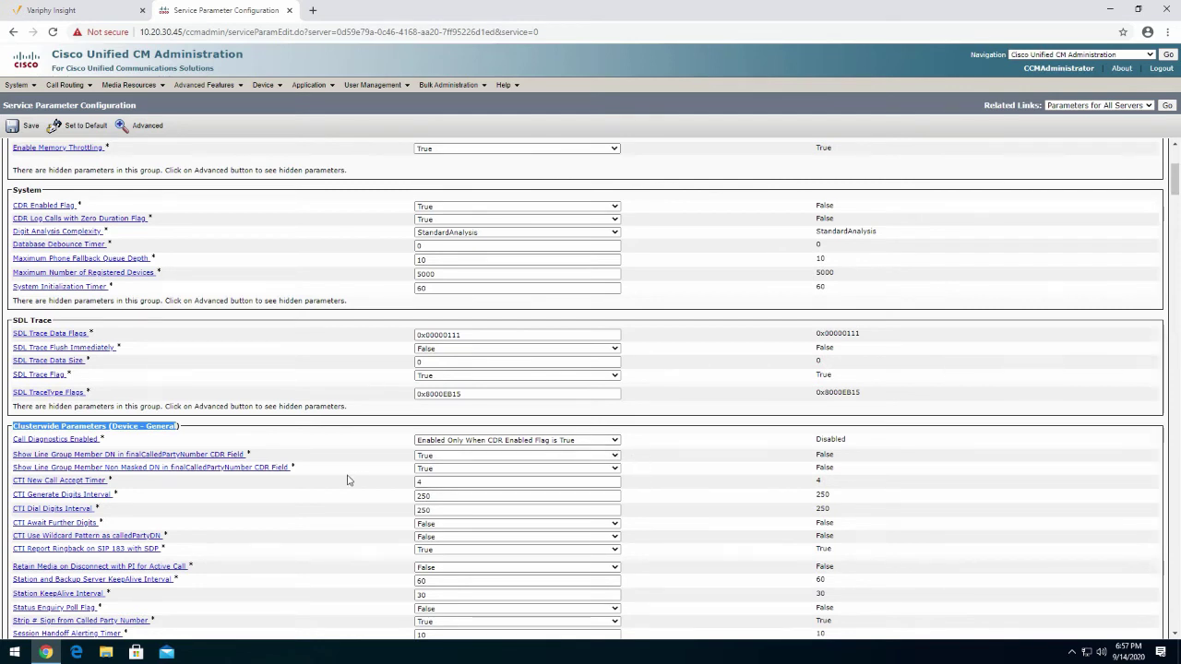
drag(155, 468, 291, 468)
click(328, 453)
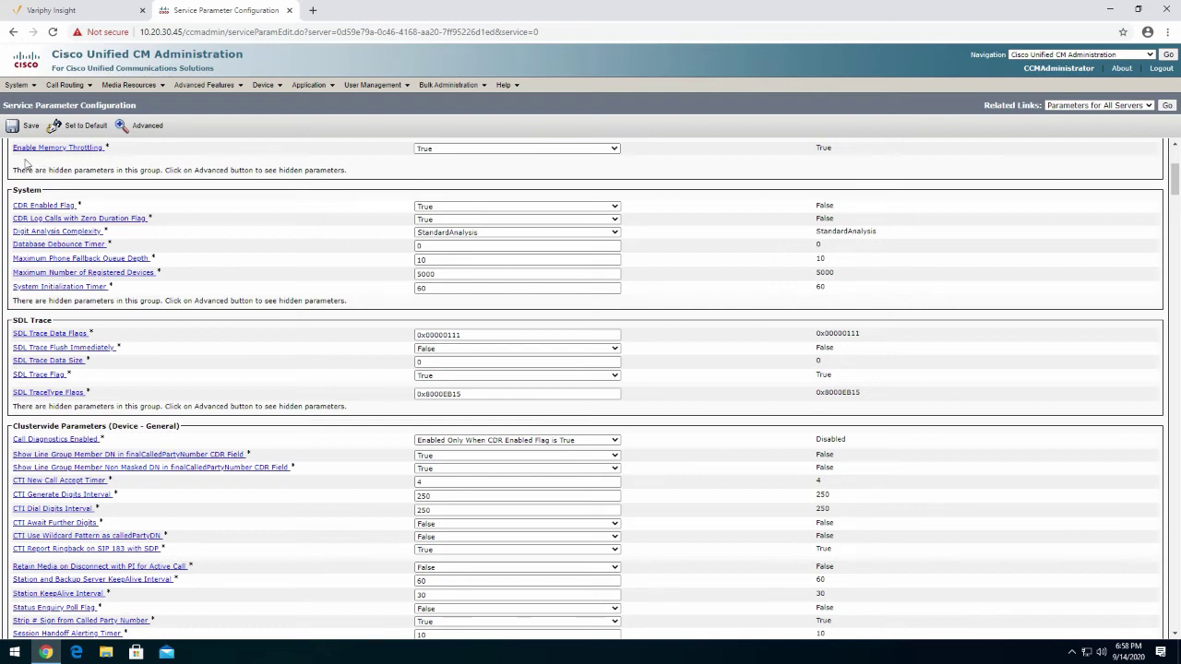
click(25, 130)
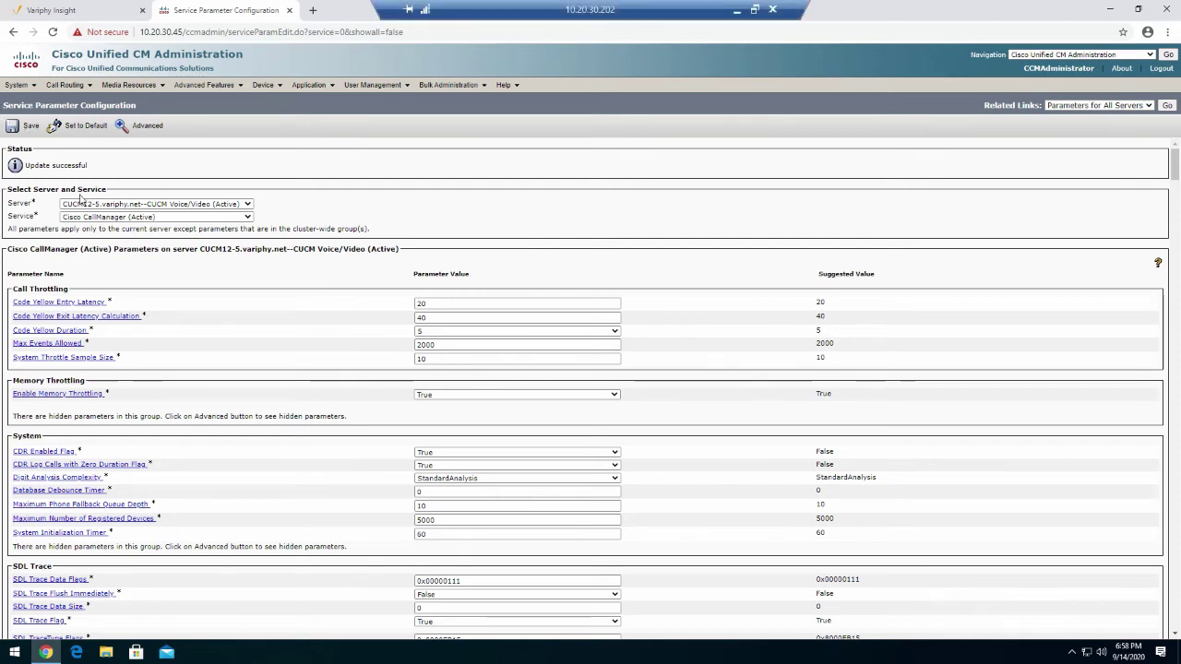
Save CUCM12-5-SUB1's CallManager parameters with CDR Enabled Flag True, then return to Variphy Insight
click(123, 204)
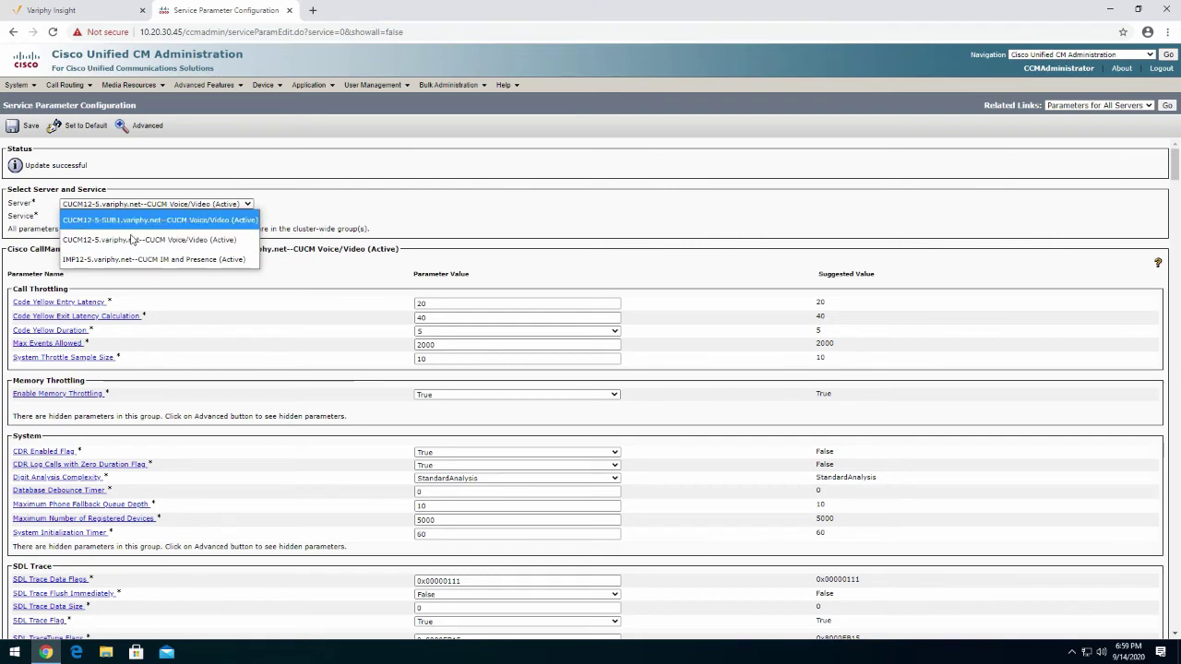
click(138, 220)
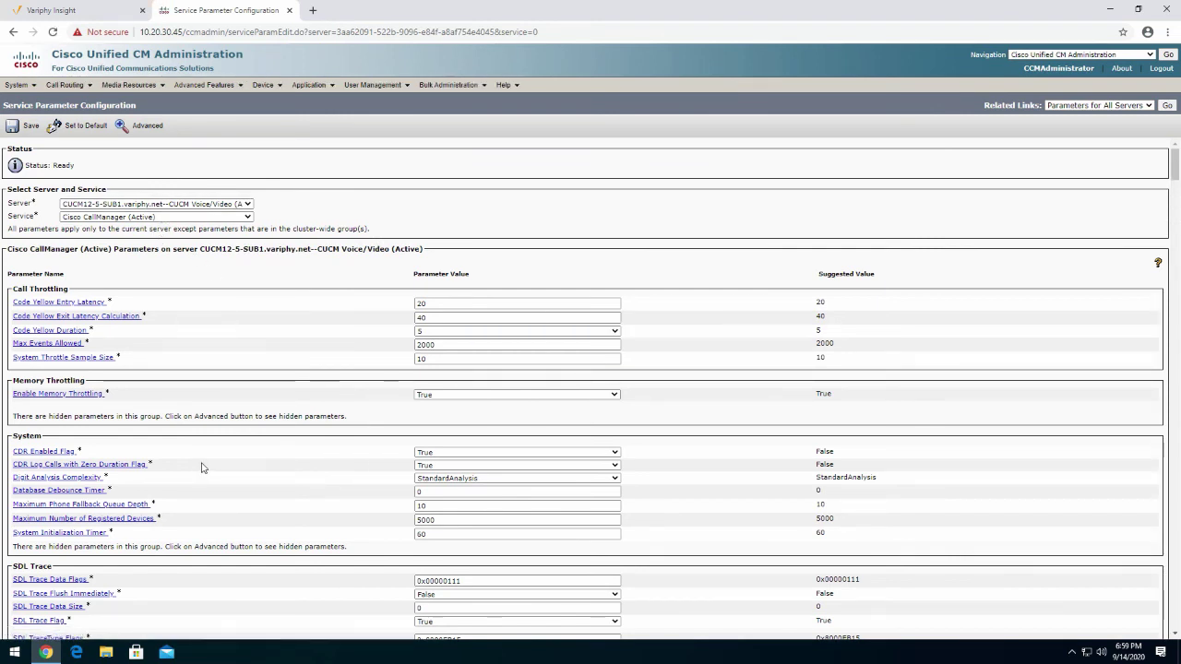
drag(188, 466, 9, 451)
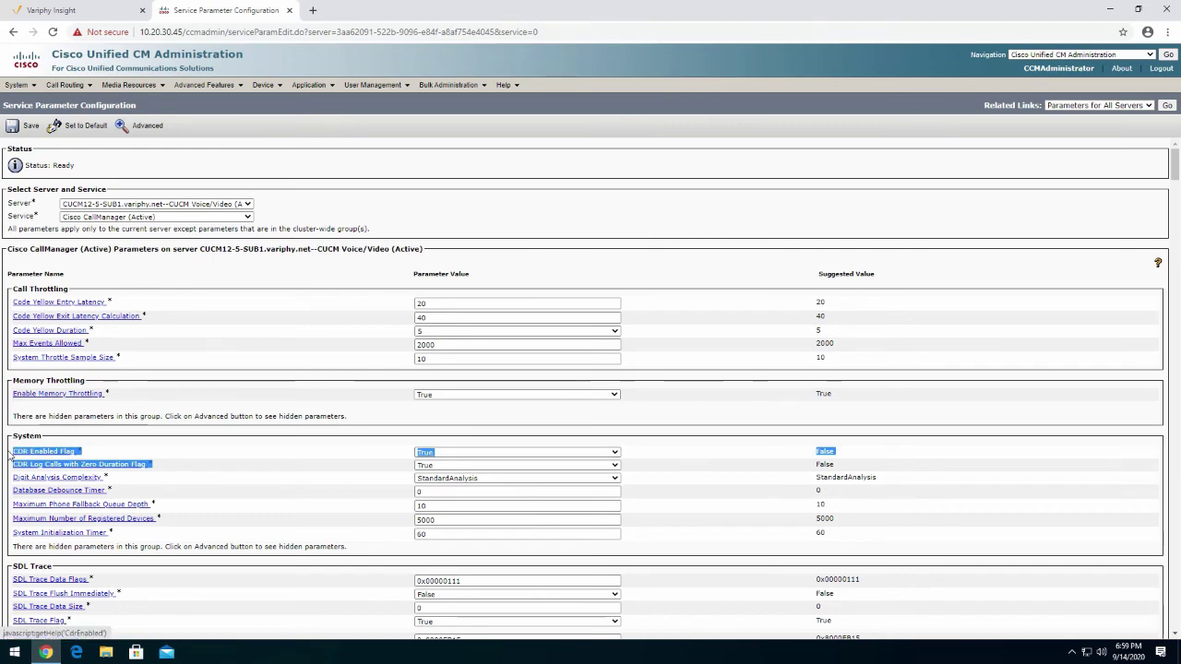
scroll(274, 463, down, 3)
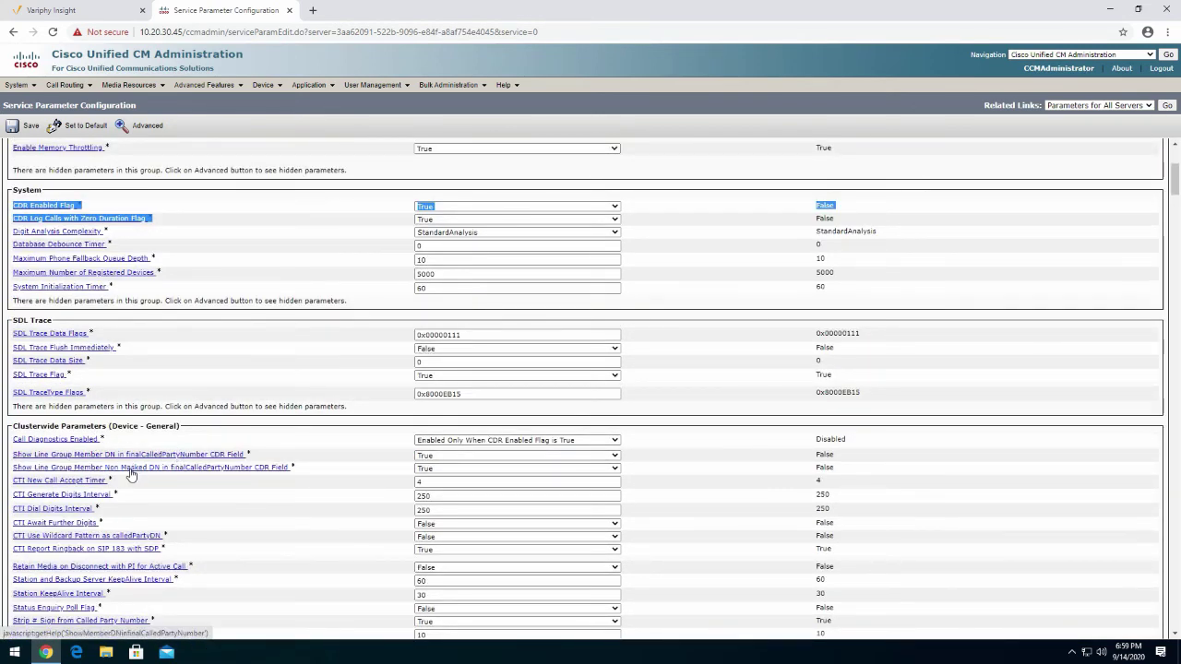
scroll(145, 461, up, 1)
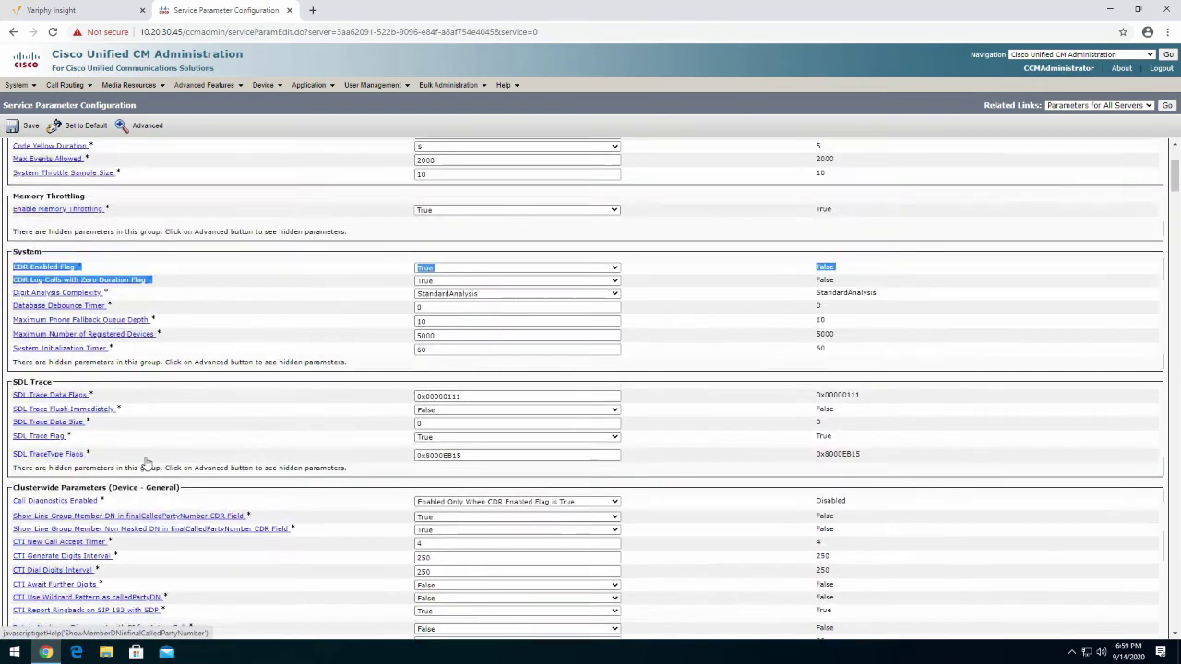
scroll(144, 461, up, 1)
click(176, 343)
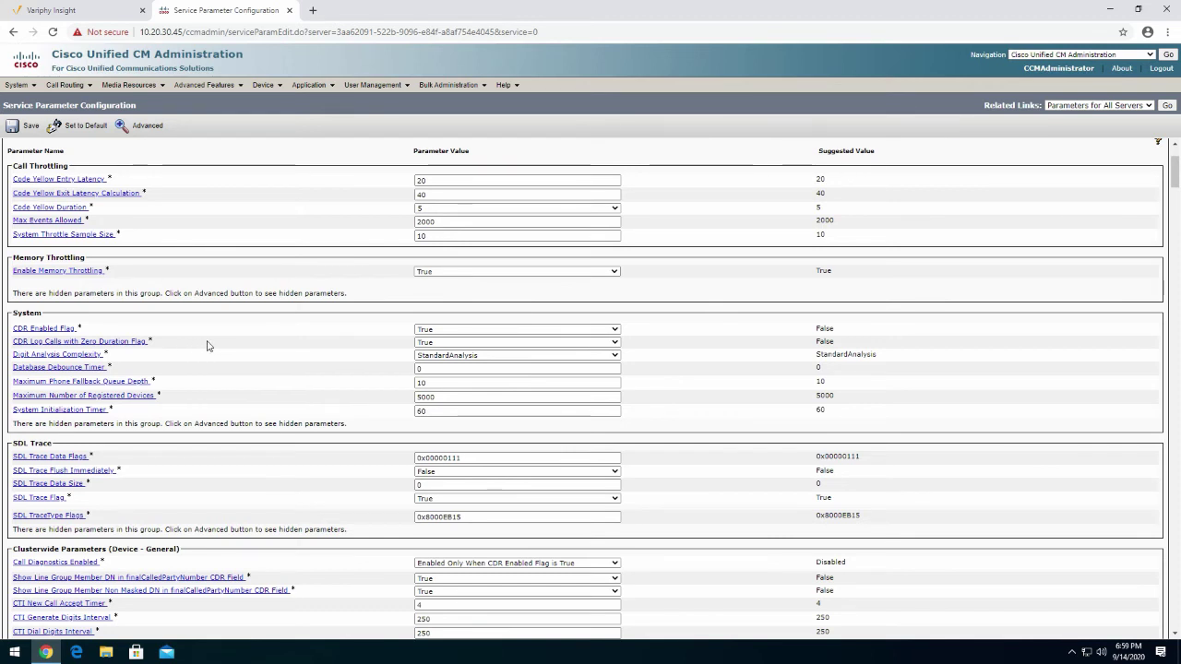
click(26, 126)
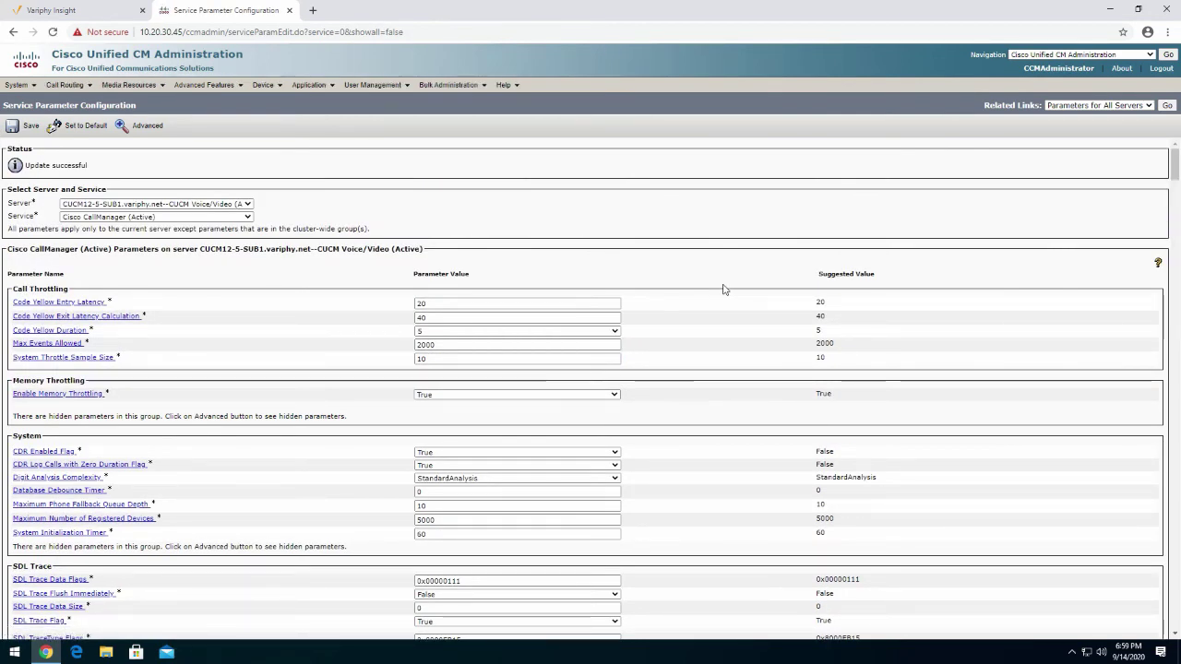
click(93, 15)
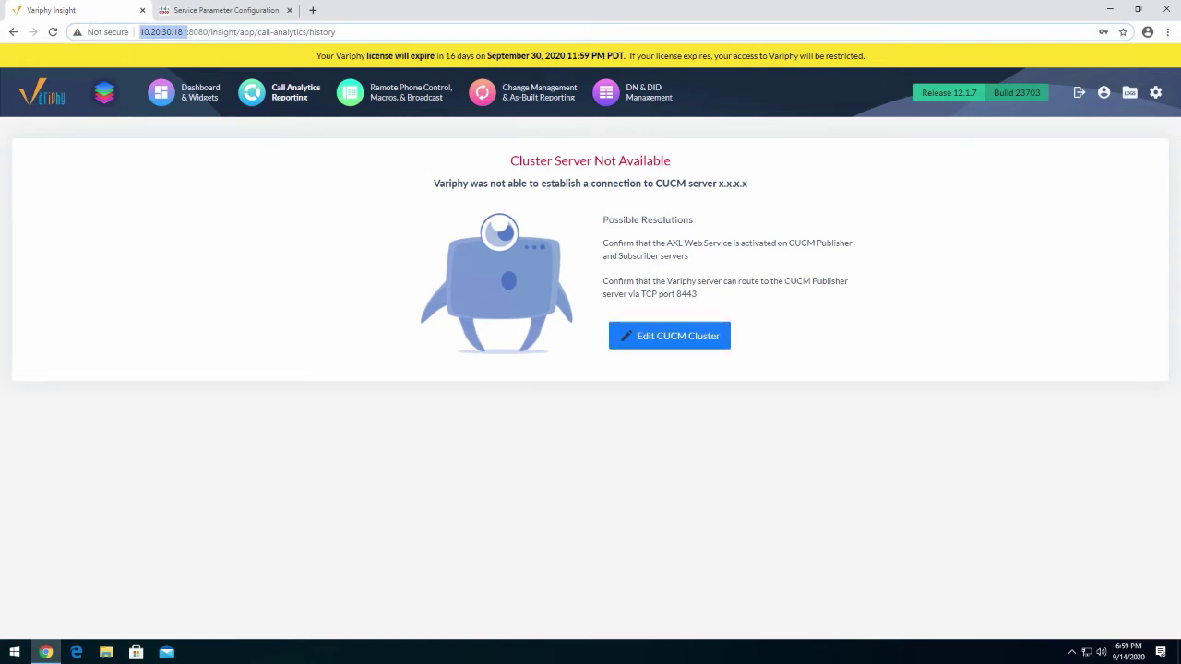
Open Setup > CUCM Clusters and highlight Cluster1's CDR directory /opt/variphy/data/cluster1/cdr
click(198, 99)
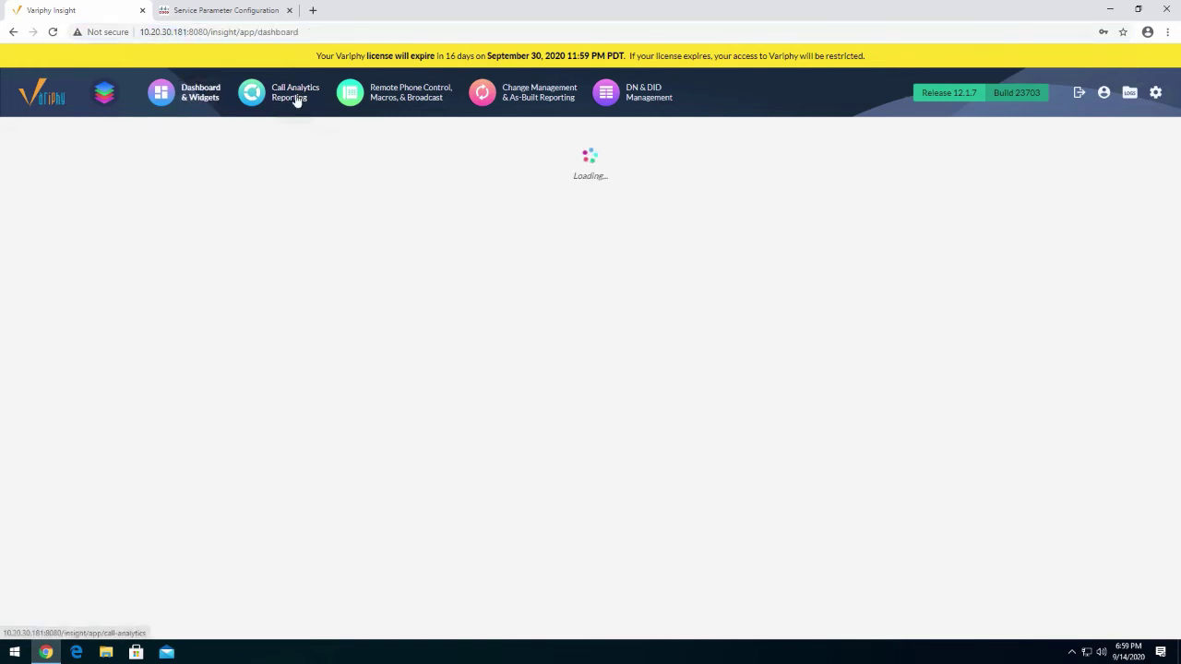
click(399, 98)
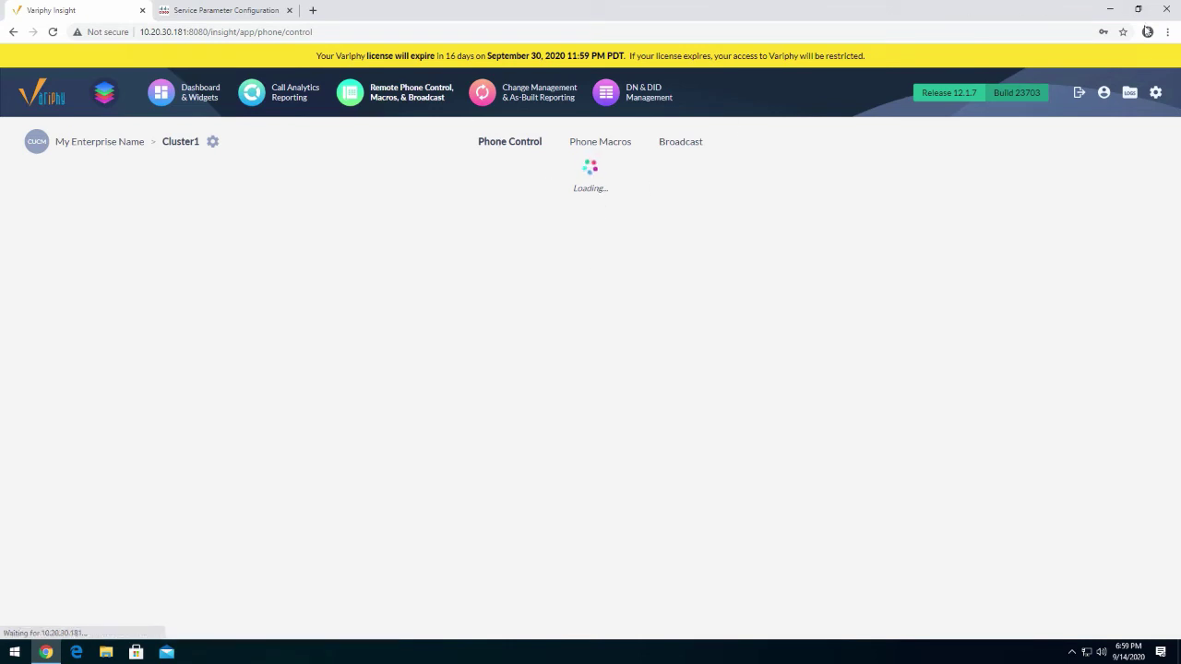
mouse_move(1156, 99)
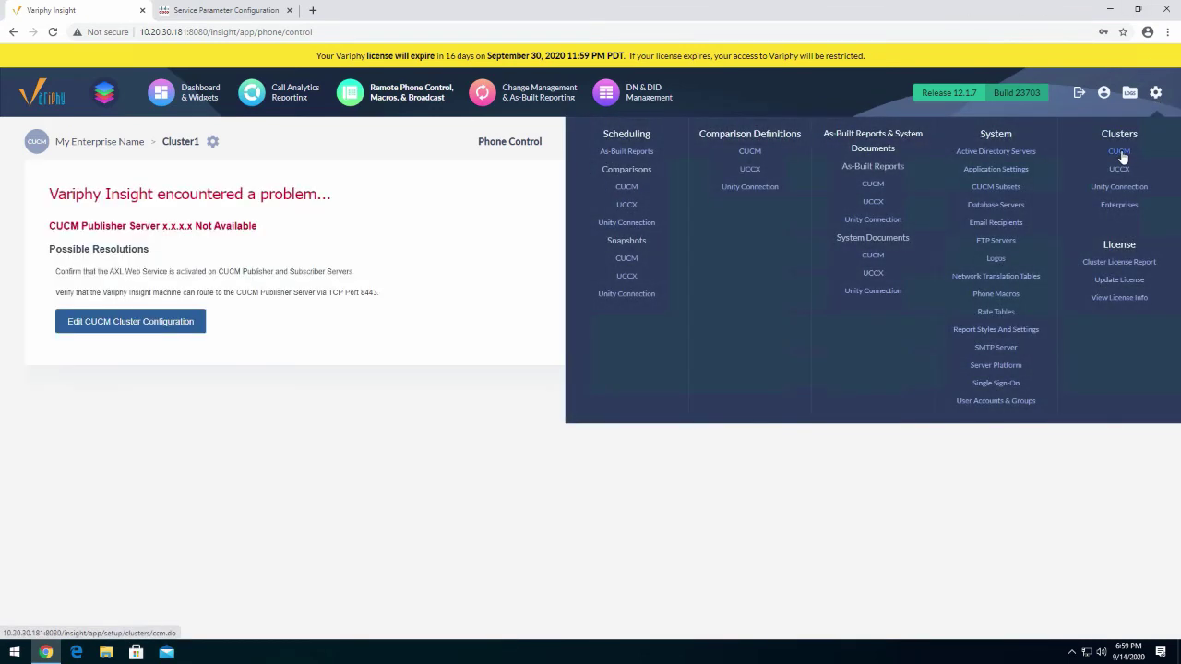
click(1119, 153)
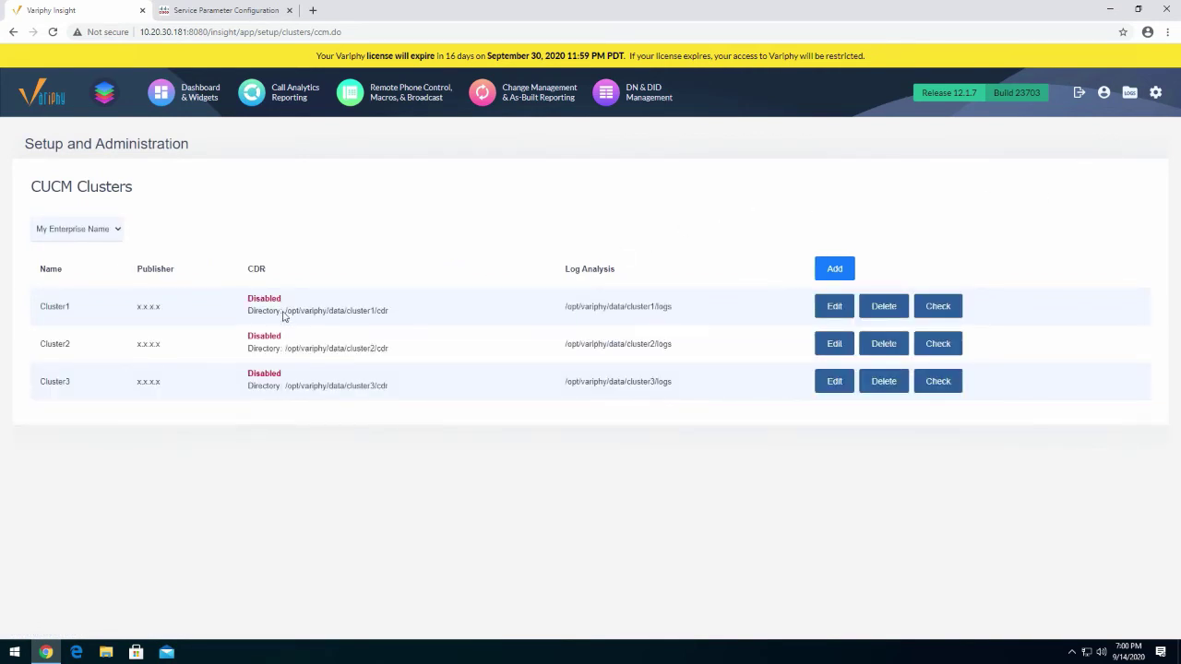
drag(284, 315, 403, 313)
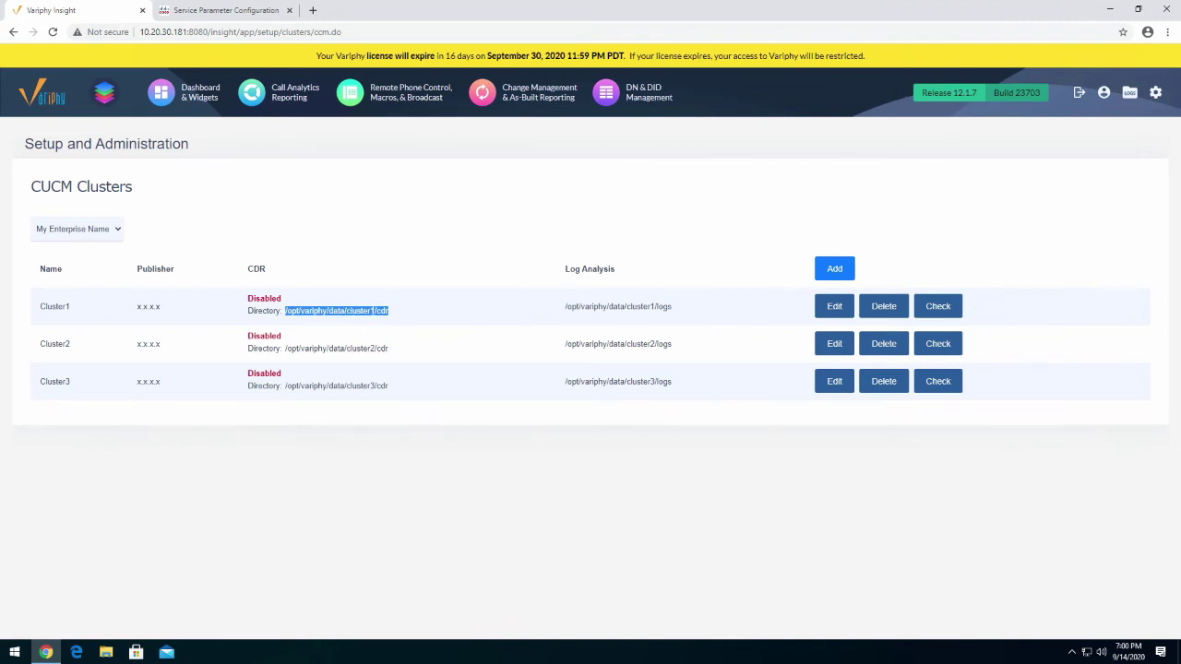
Check the billing server's /opt/variphy/data/cluster1/cdr/ path in Serviceability CDR Management, then return to Variphy
click(244, 10)
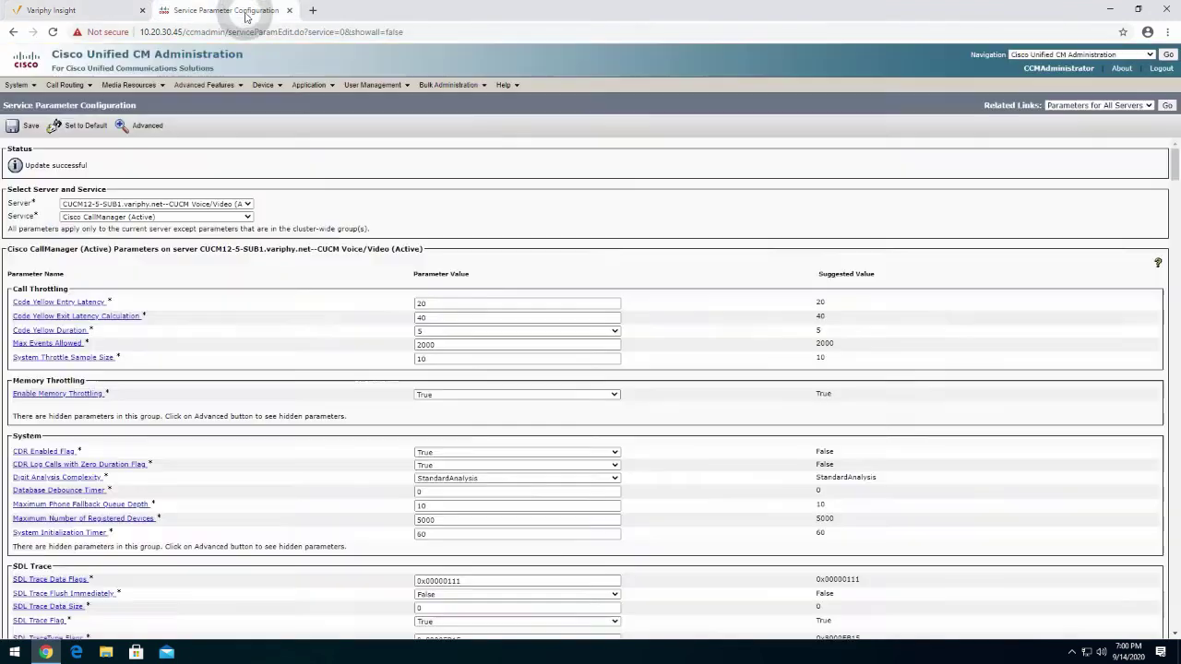
click(1136, 54)
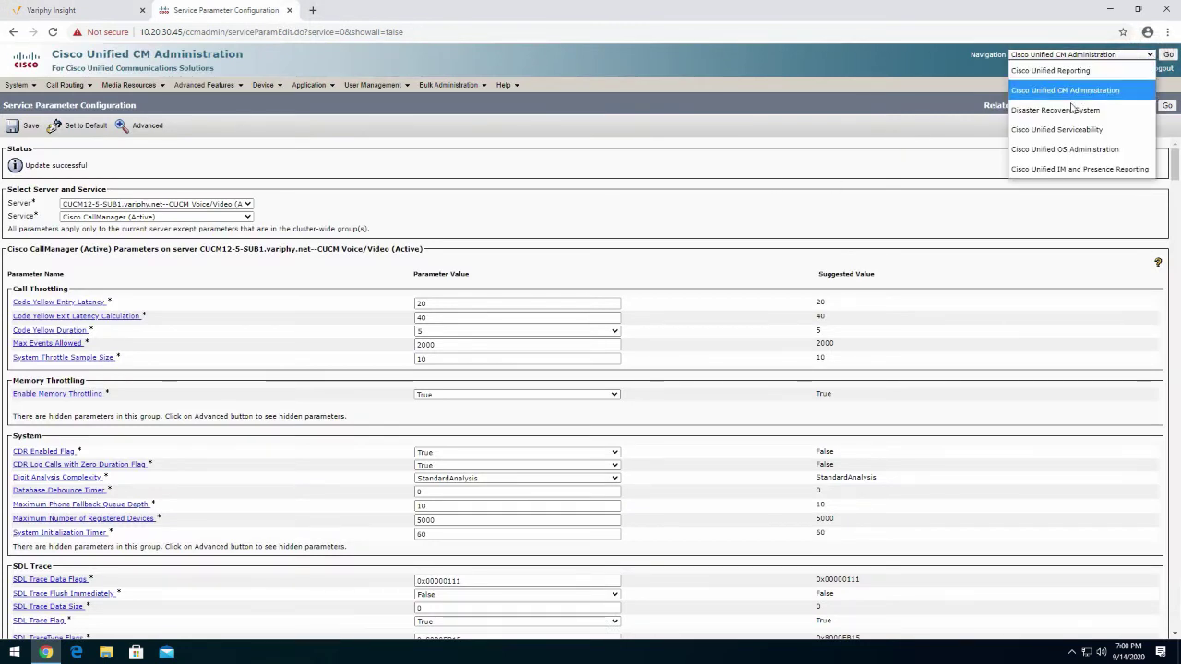
click(1065, 130)
click(1167, 55)
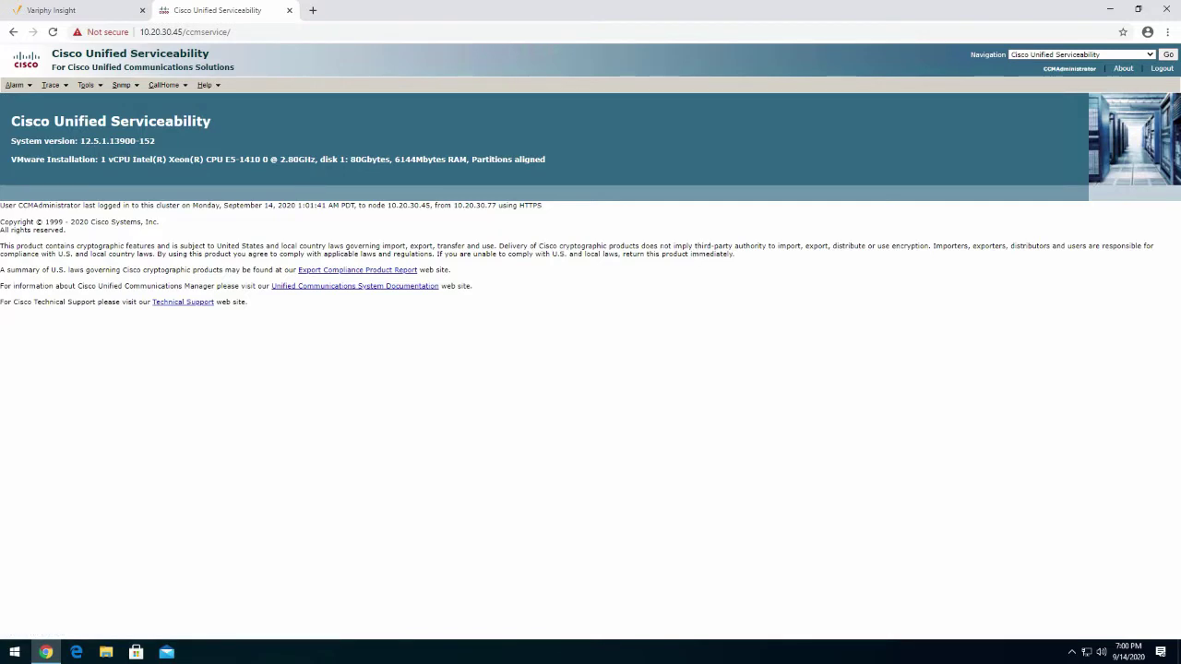
mouse_move(90, 96)
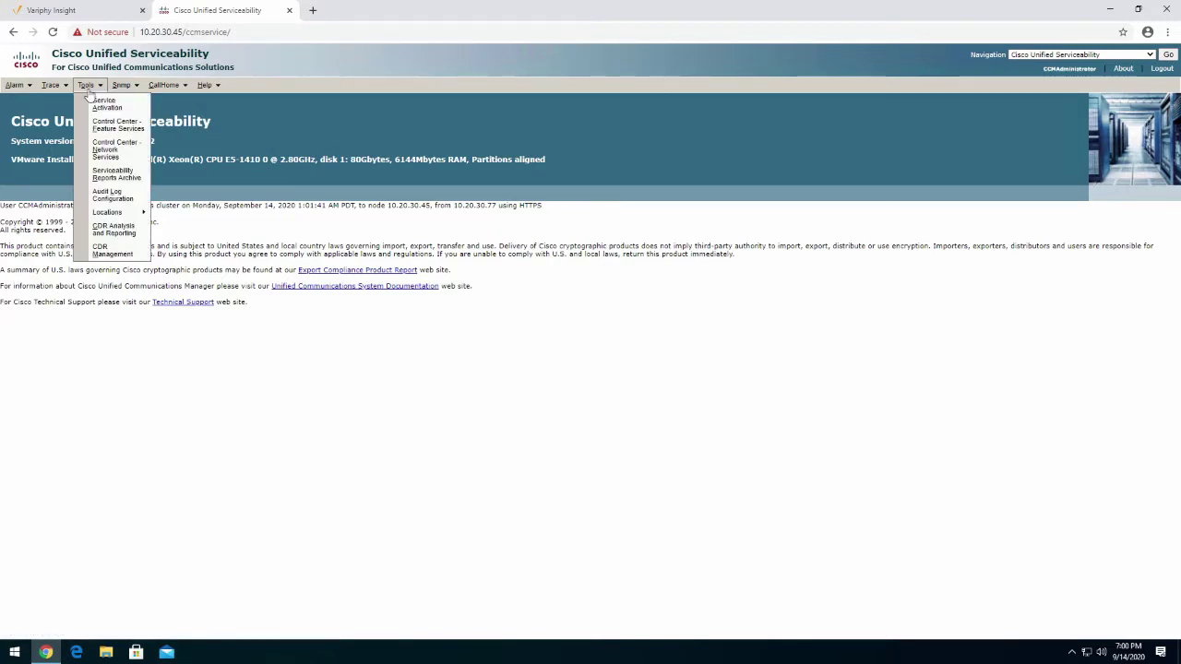
click(111, 234)
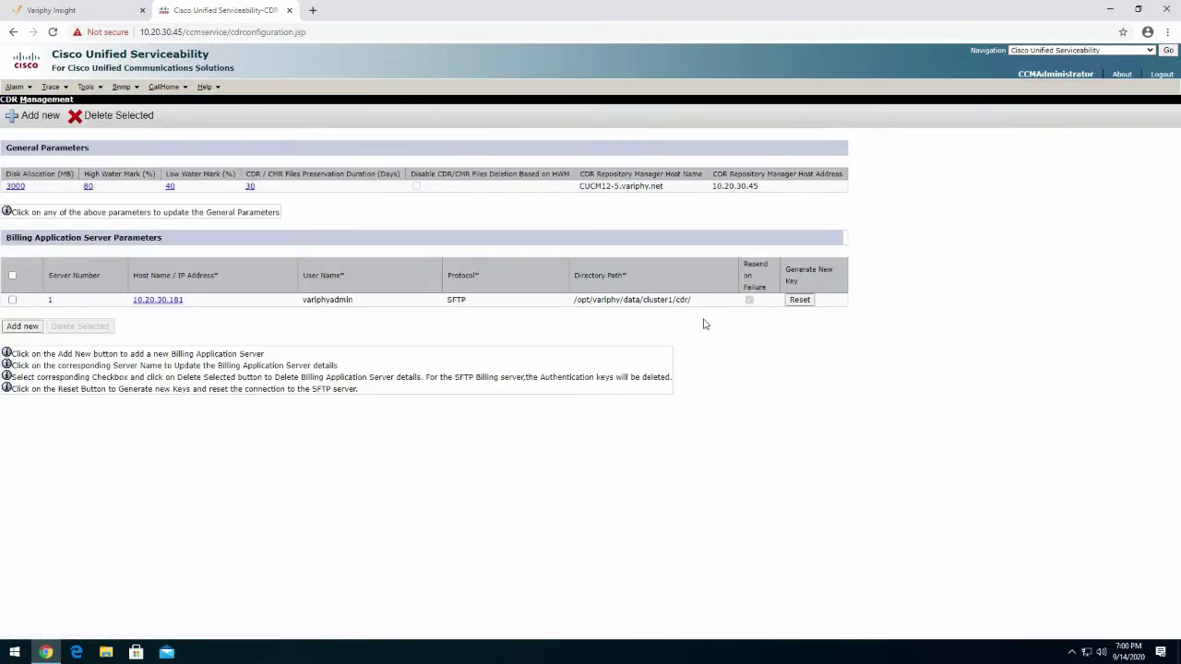
drag(574, 299, 692, 300)
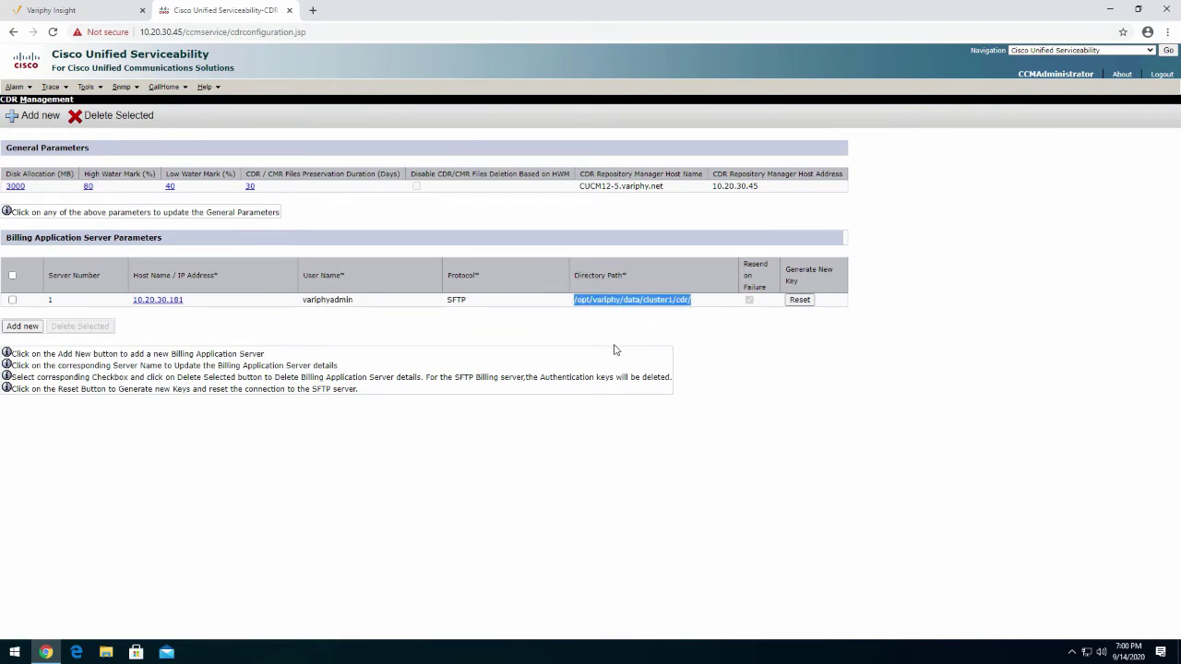
click(82, 13)
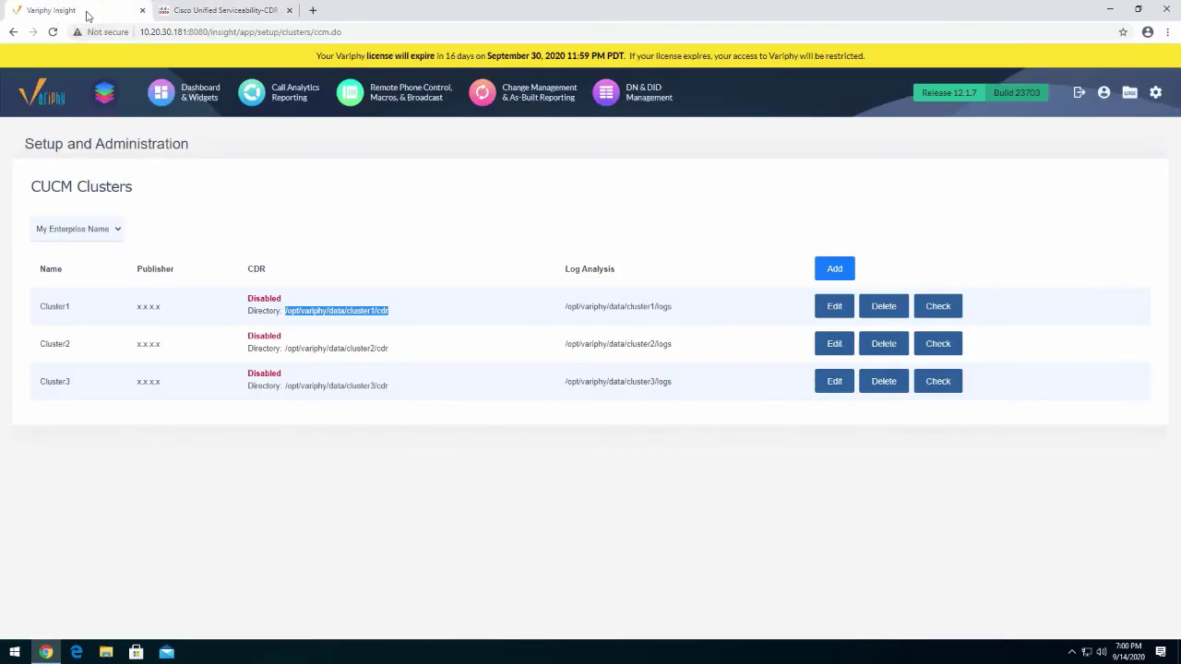
Open Cluster1 for editing and rename it Data CUCM 1
click(828, 313)
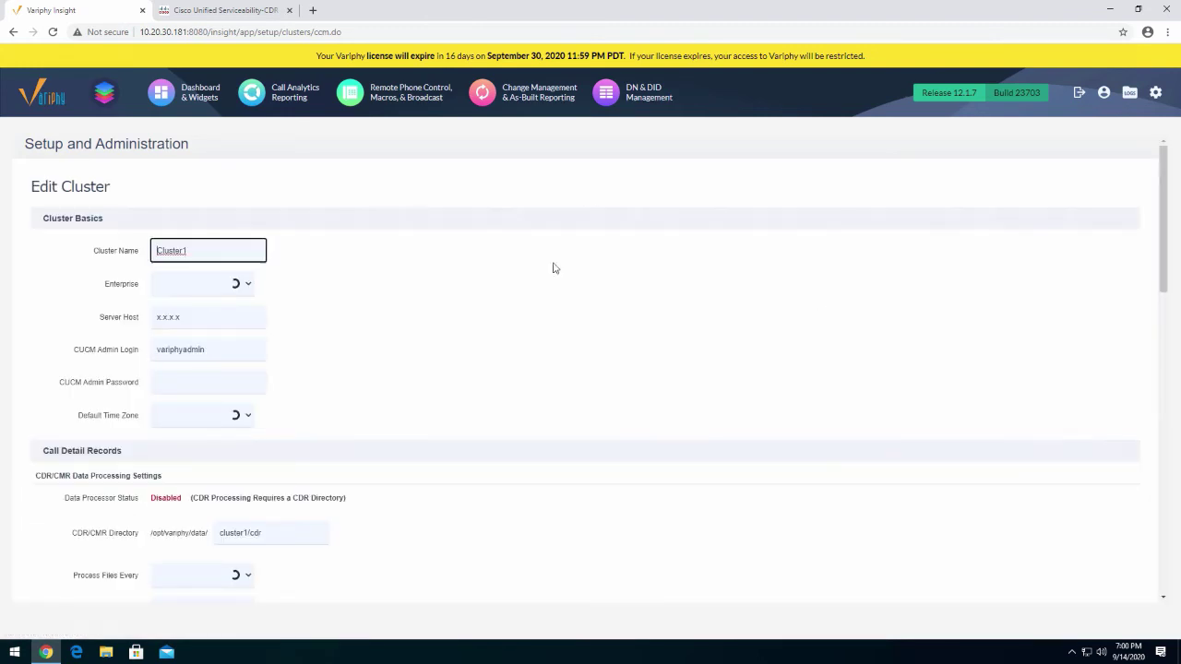
click(138, 252)
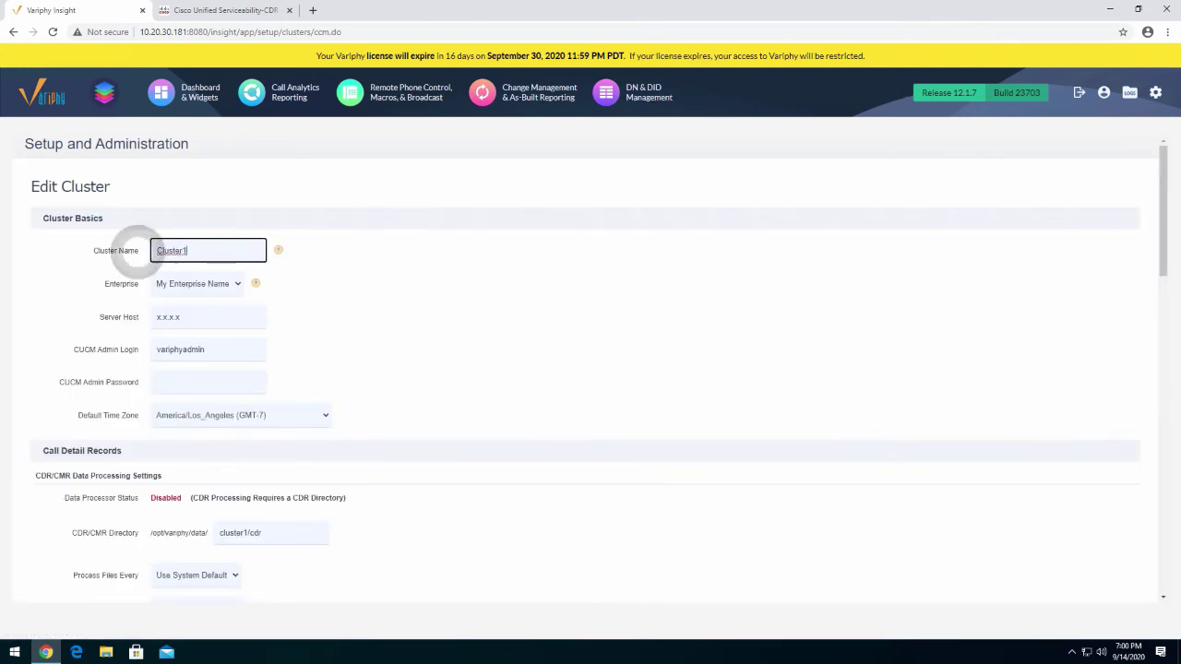
text(Data CUCM 1)
Enter 10.20.30.45 as the server host, then go back to the Cisco Serviceability tab
click(192, 316)
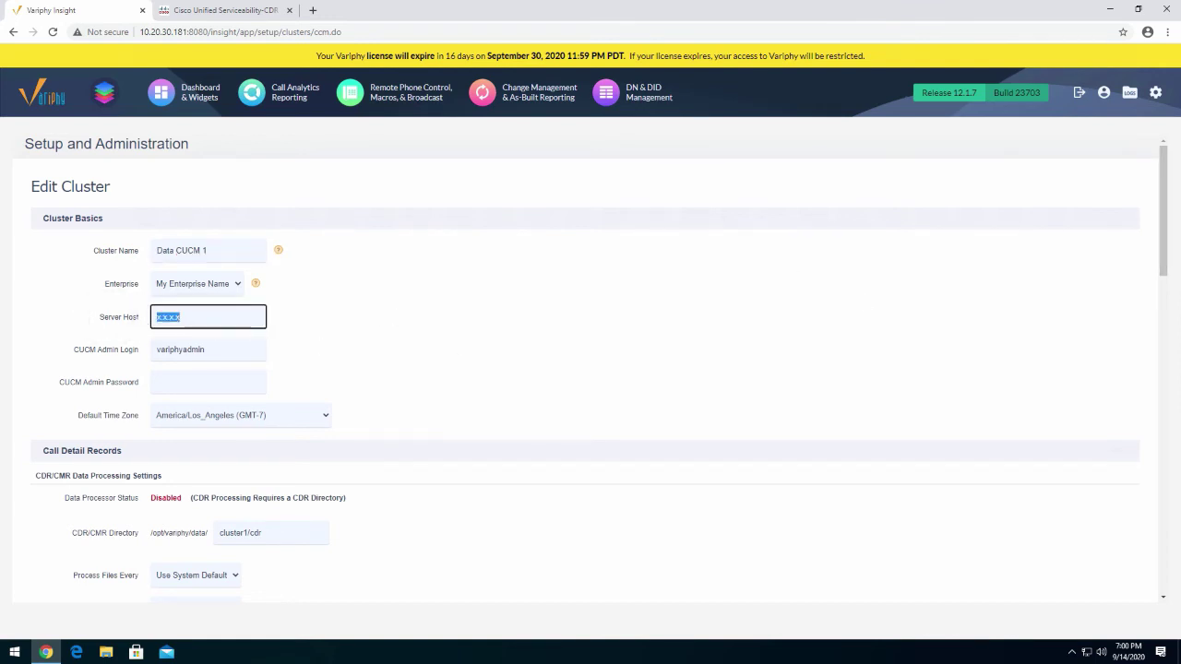
drag(96, 316, 145, 324)
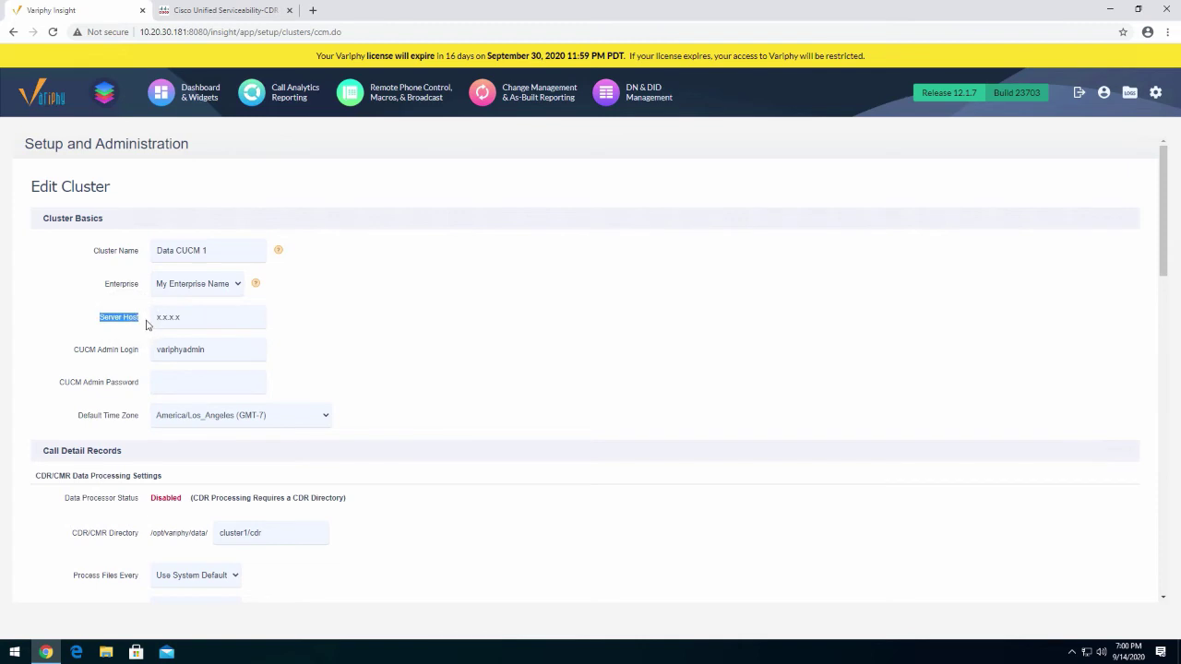
click(208, 317)
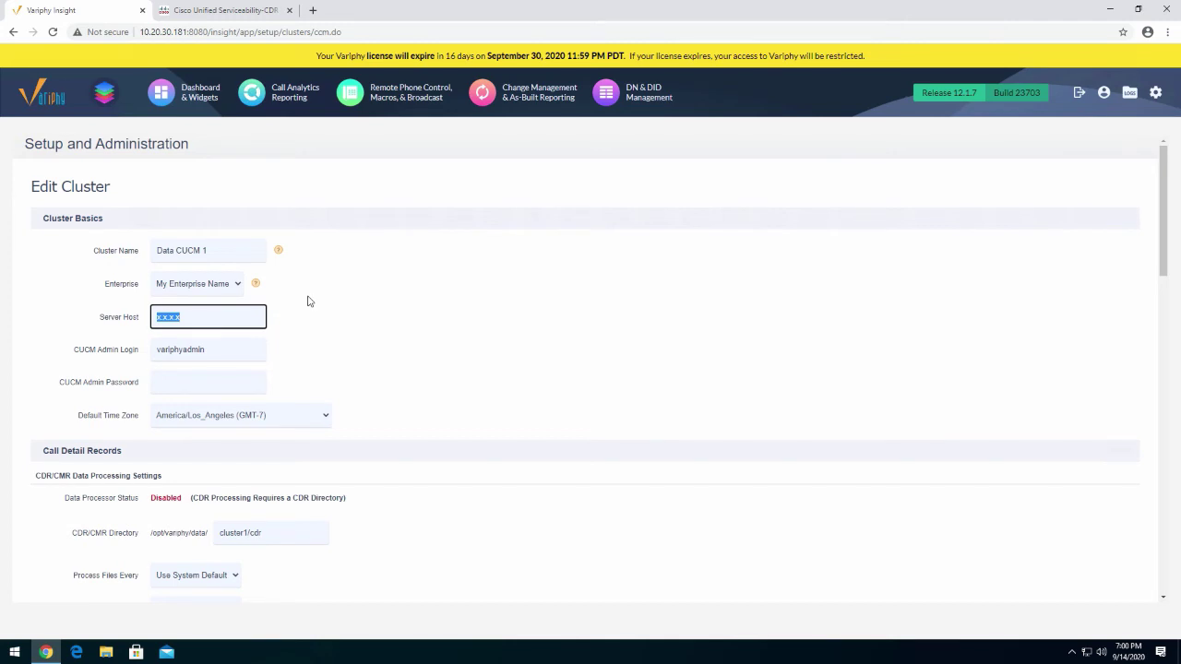
drag(212, 316, 120, 318)
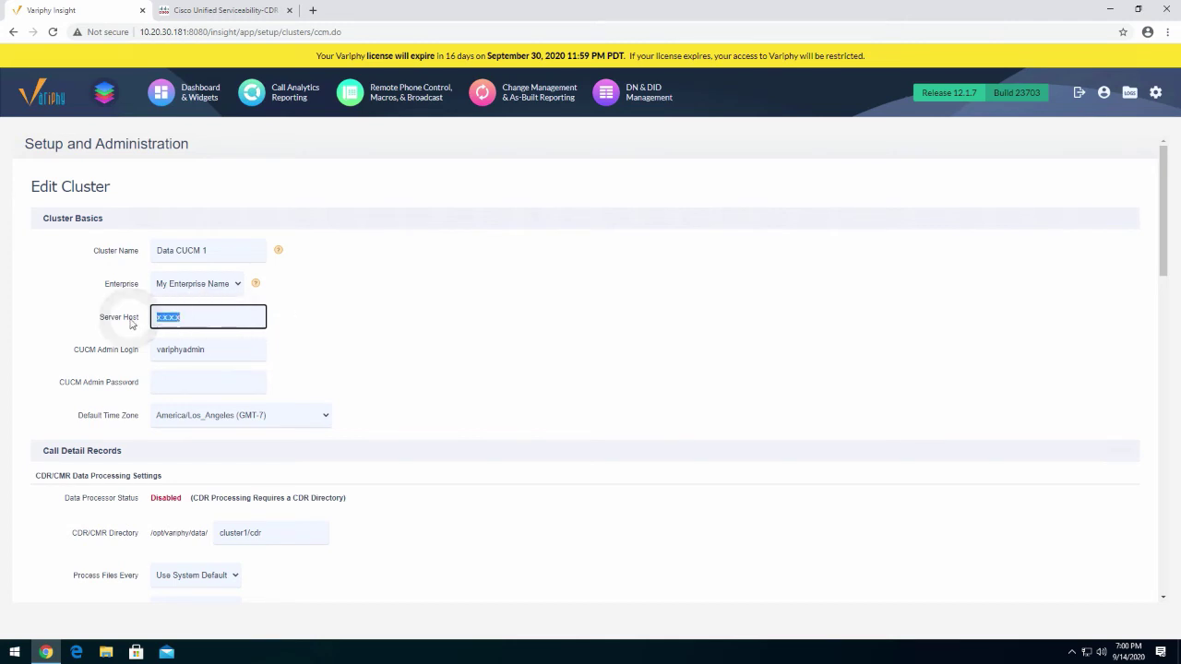
click(244, 323)
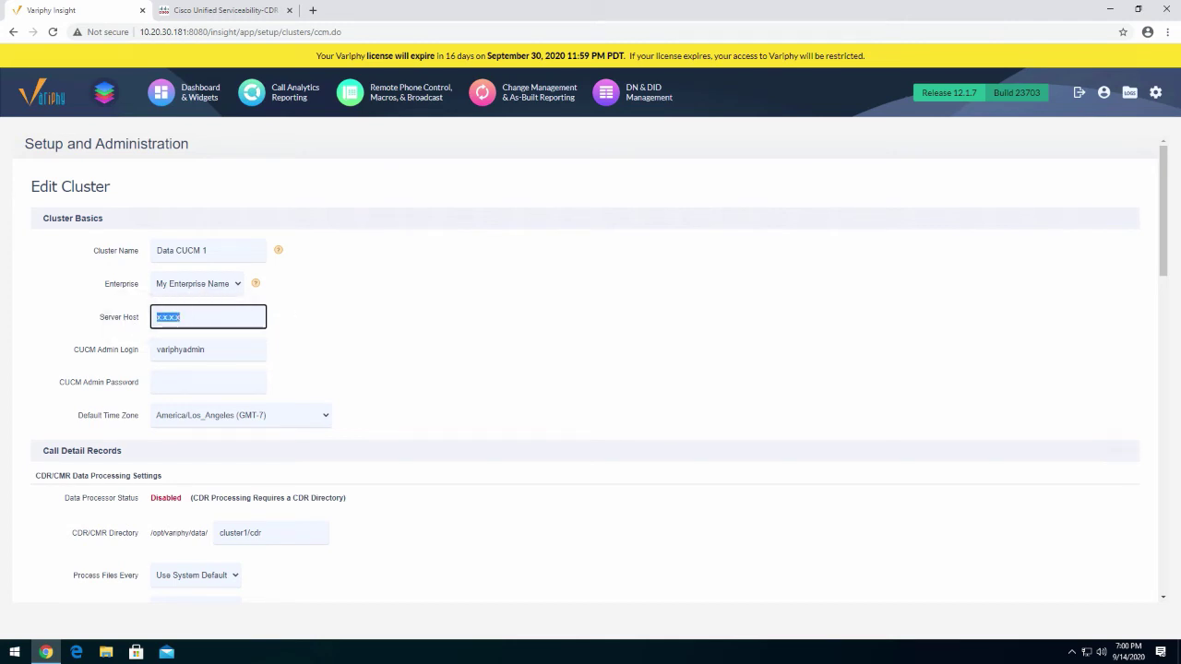
text(10.20.)
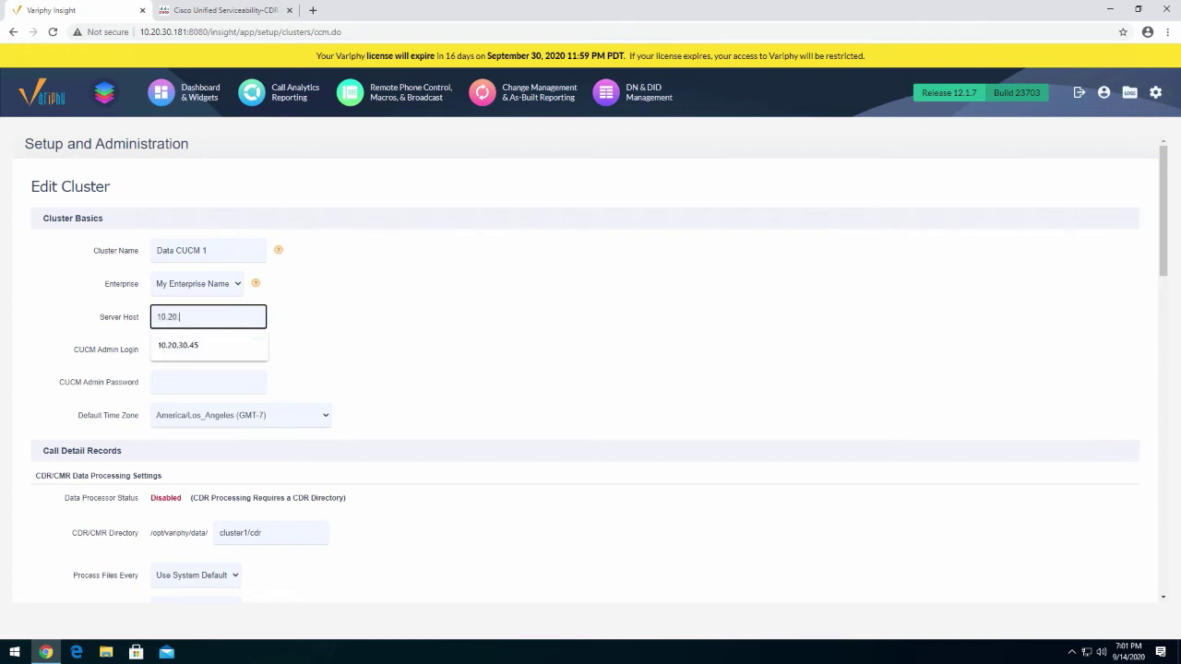
text(30.)
key(Down)
key(Return)
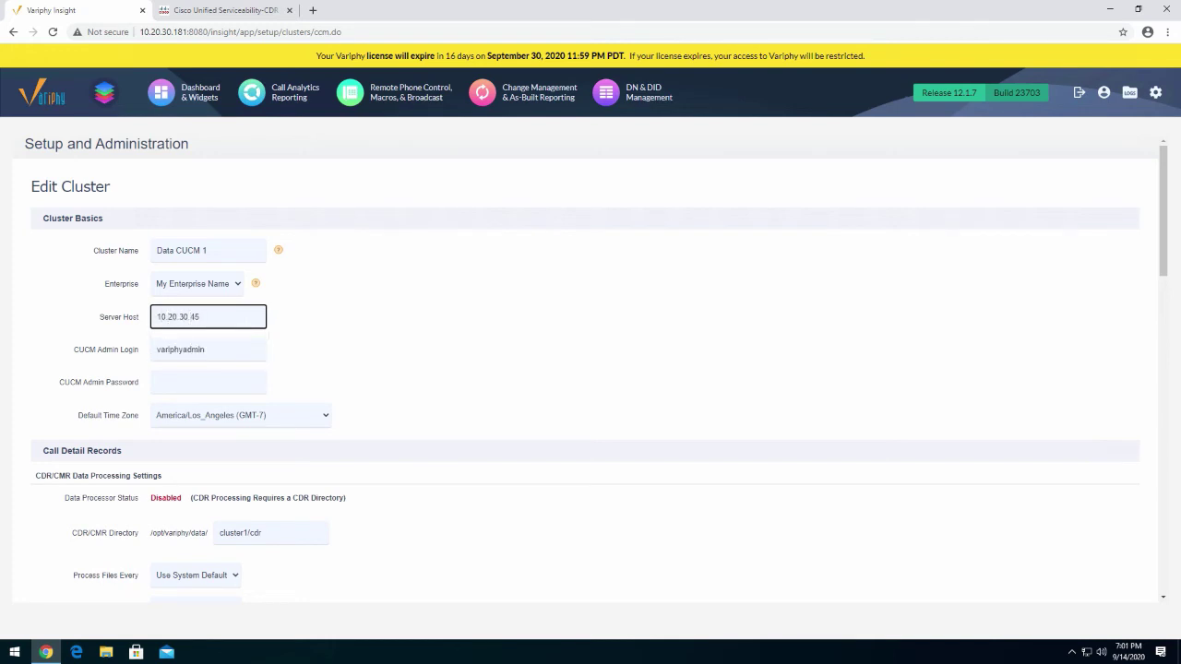
click(410, 348)
double_click(163, 350)
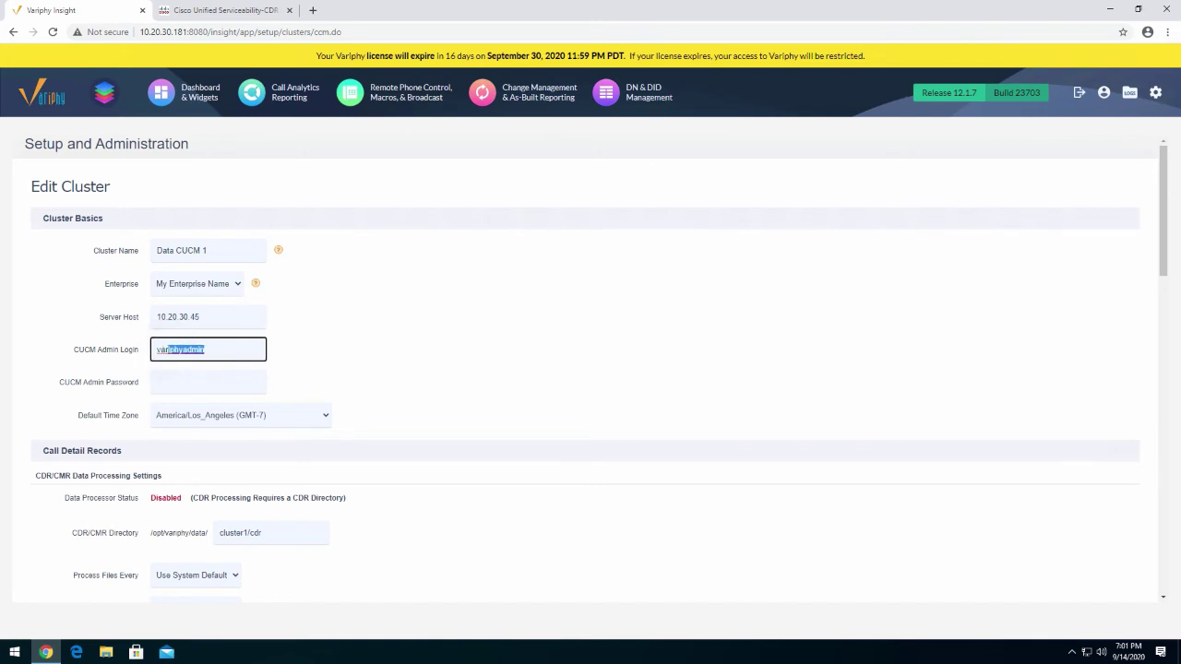
click(226, 11)
click(1080, 51)
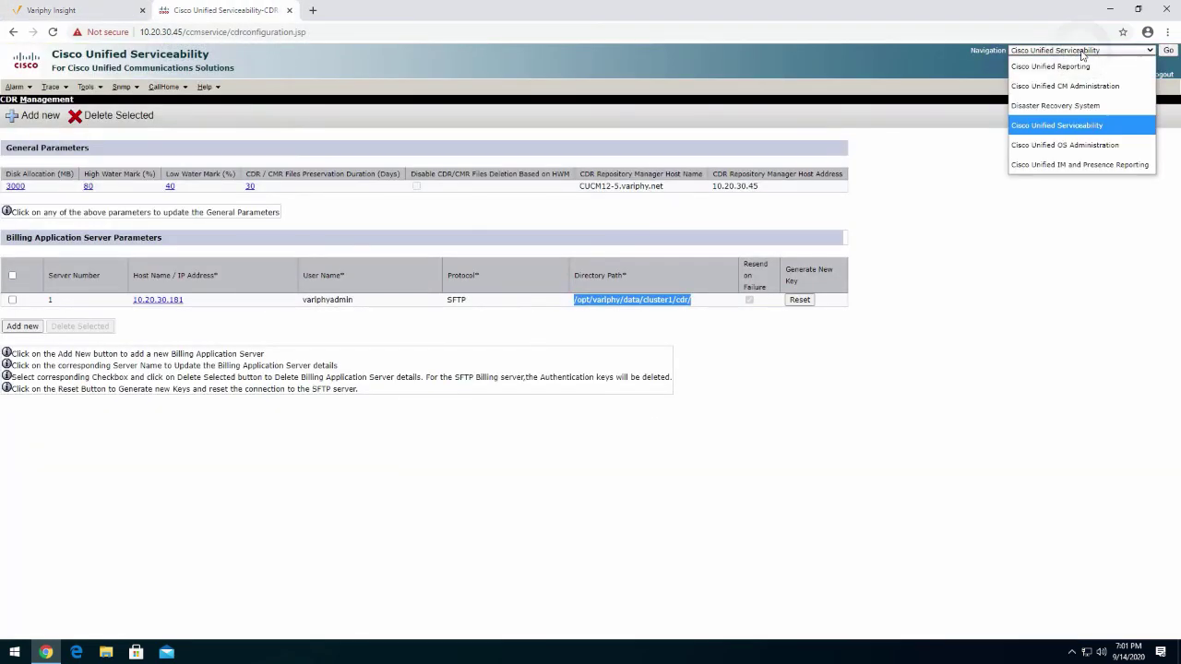
Open the variphyadmin application user in Cisco Unified CM Administration
click(1061, 88)
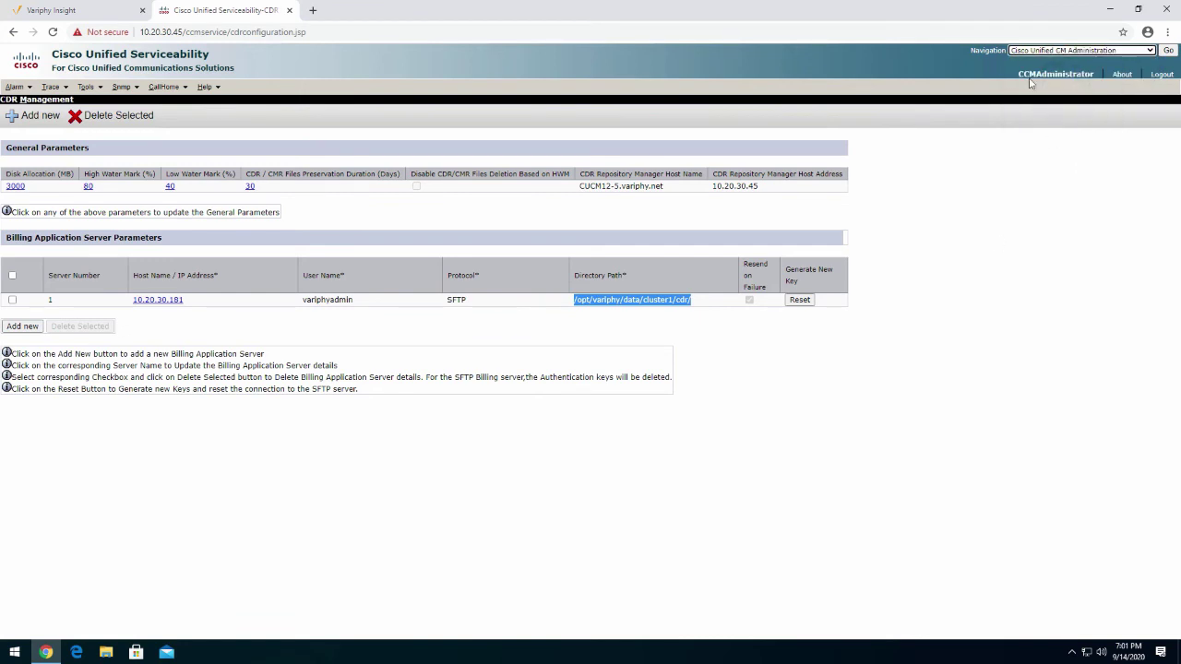
click(1167, 51)
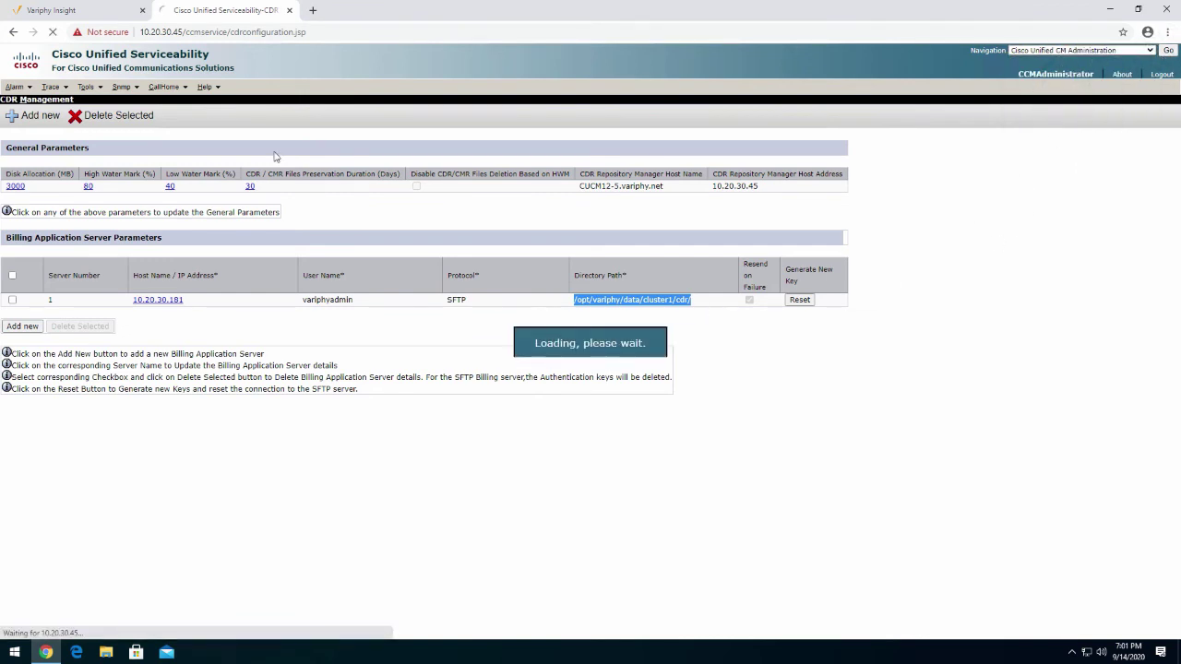
click(265, 86)
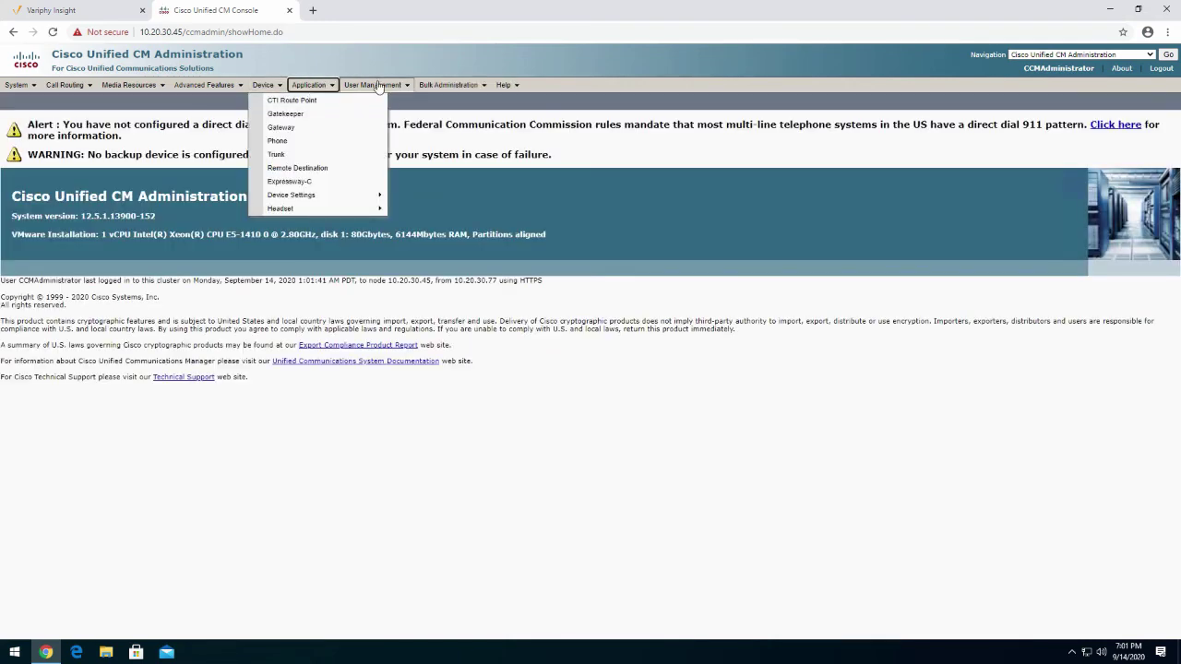
click(382, 101)
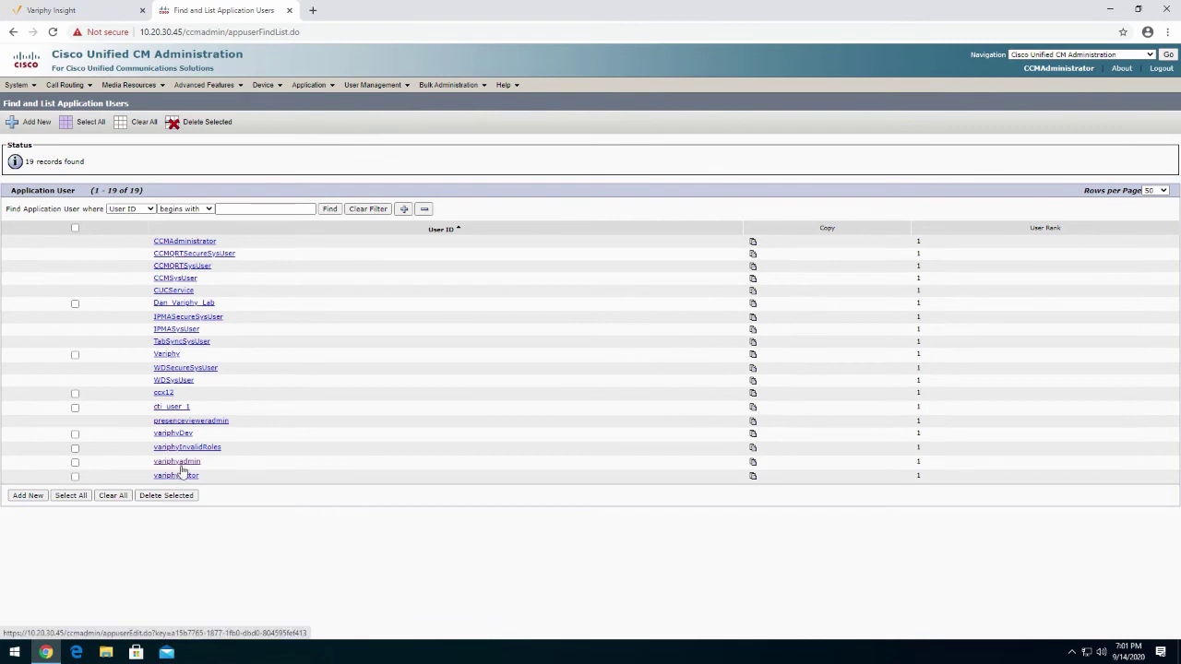
click(183, 464)
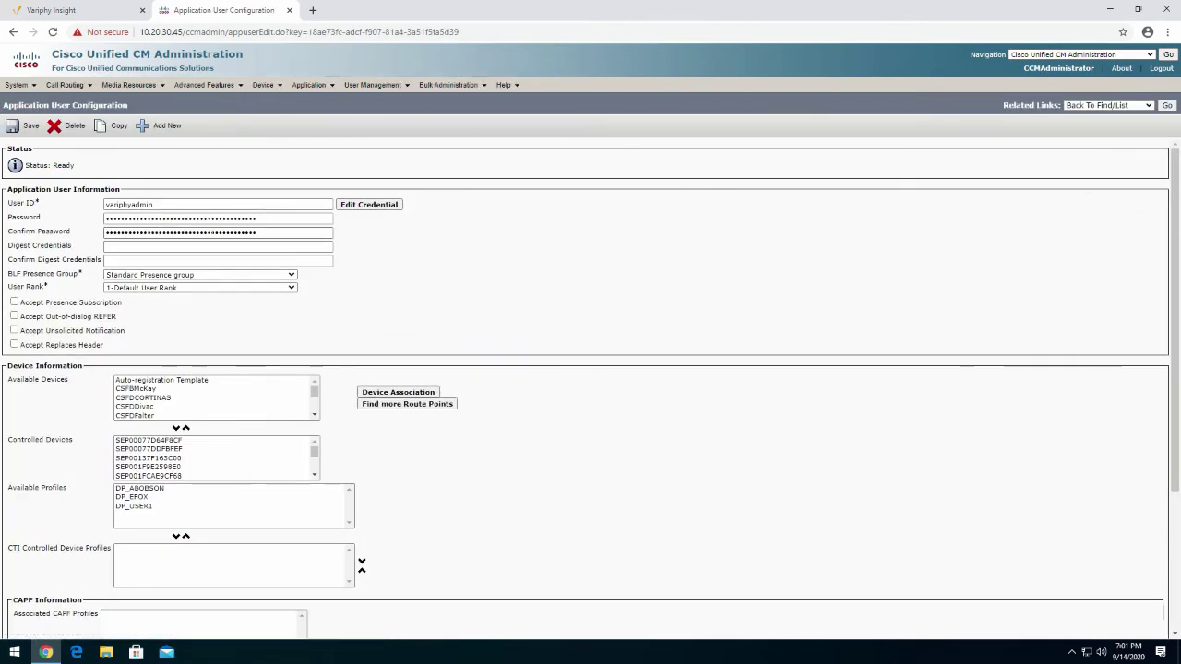
Select the application user's masked password, then go back to Variphy Insight's Edit Cluster form
click(244, 222)
key(ctrl+a)
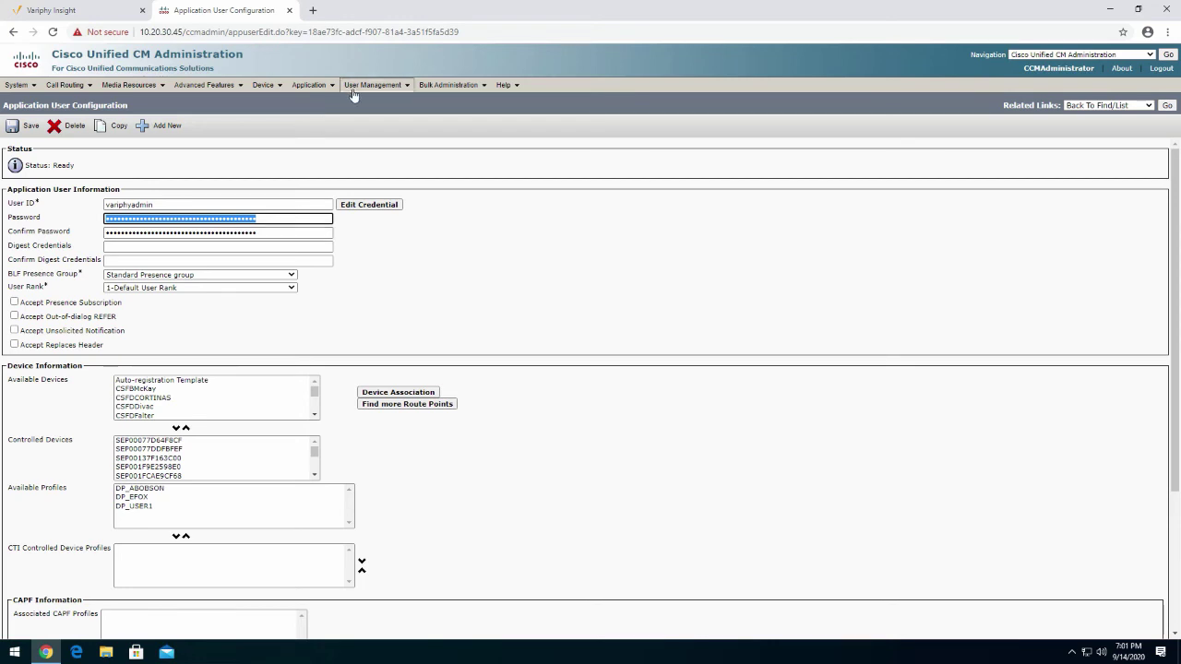
mouse_move(372, 85)
click(77, 8)
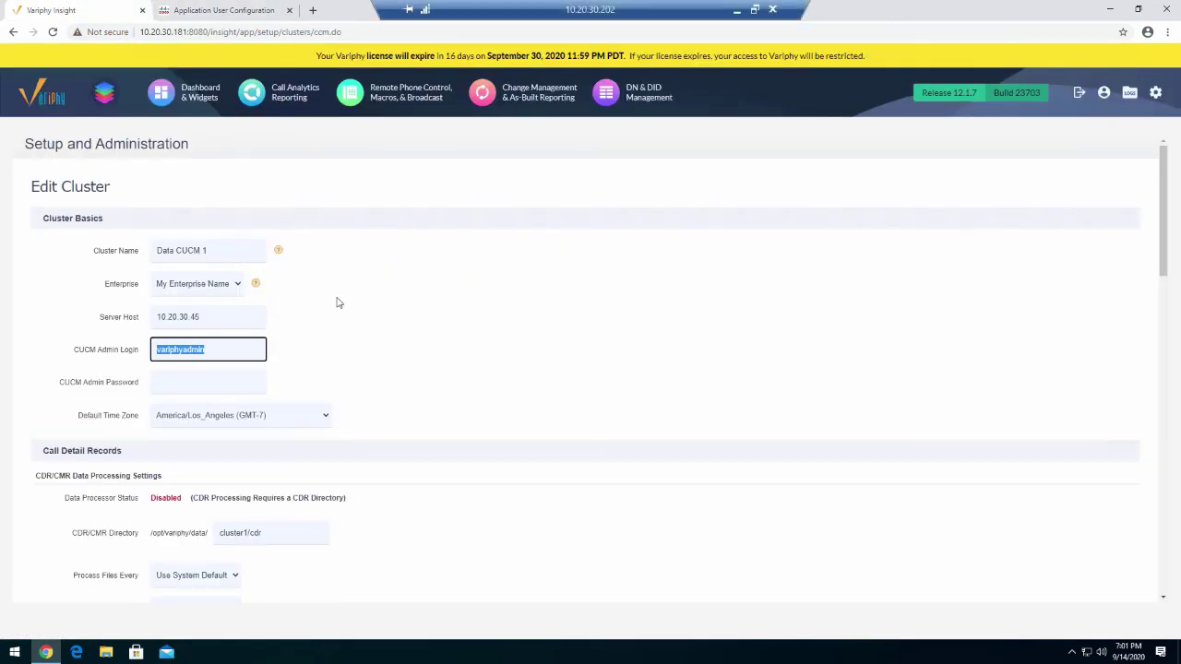
Enter the CUCM admin password and retype it in Confirm Password
click(217, 349)
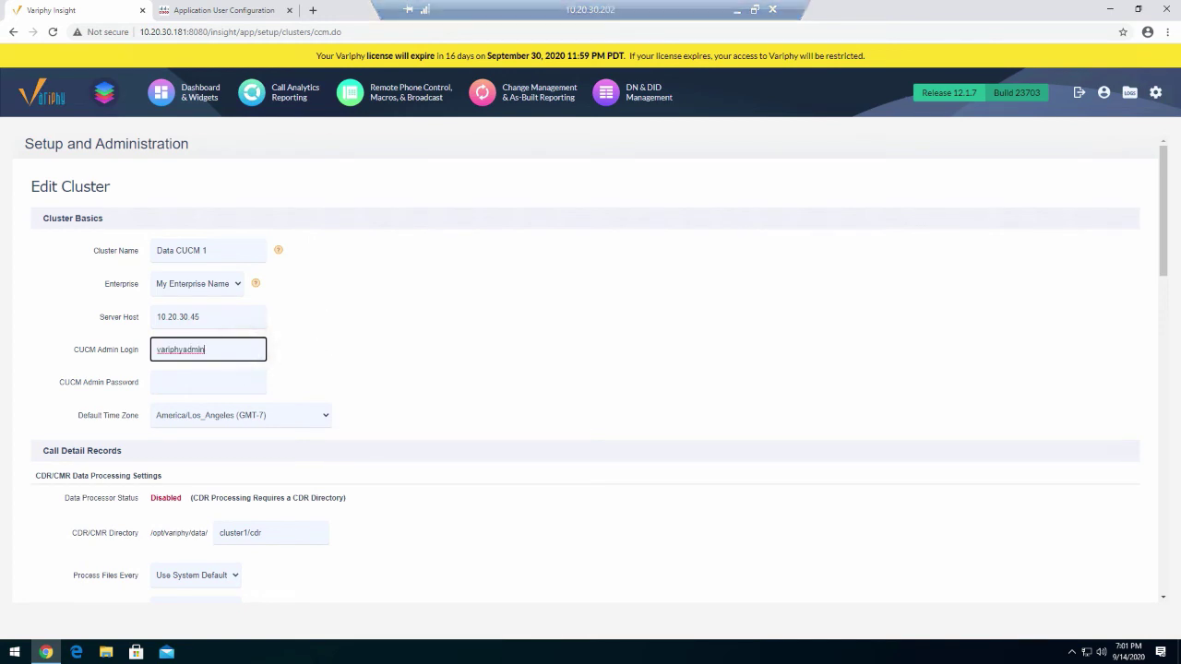
drag(218, 348, 123, 347)
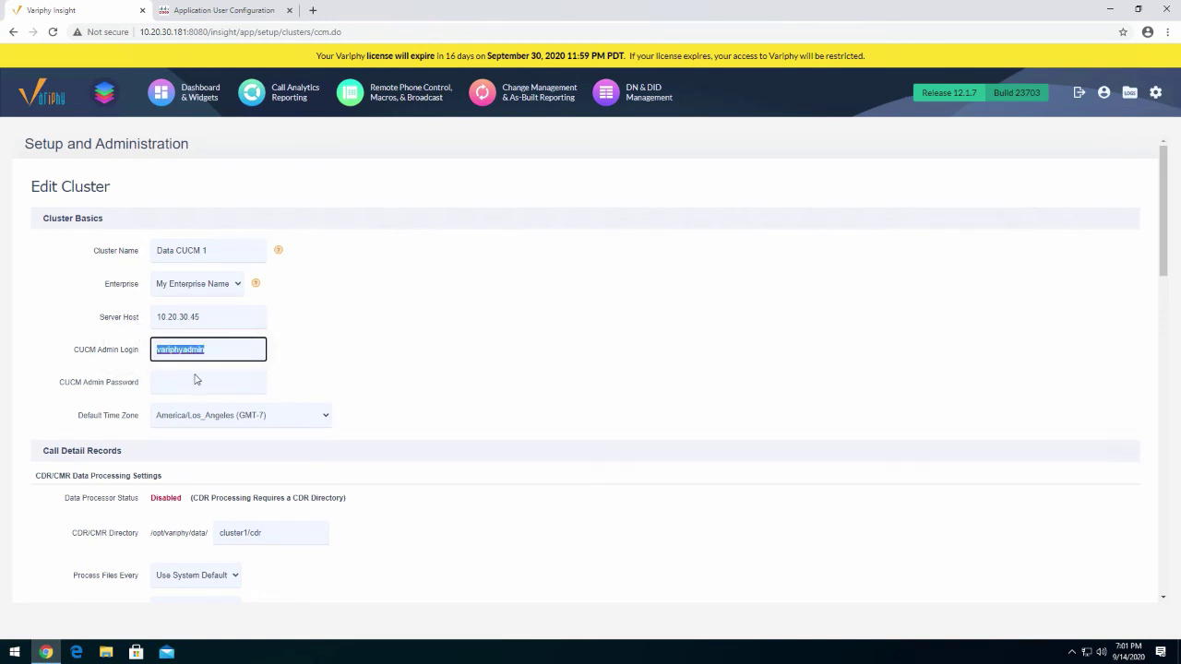
click(235, 381)
text(p)
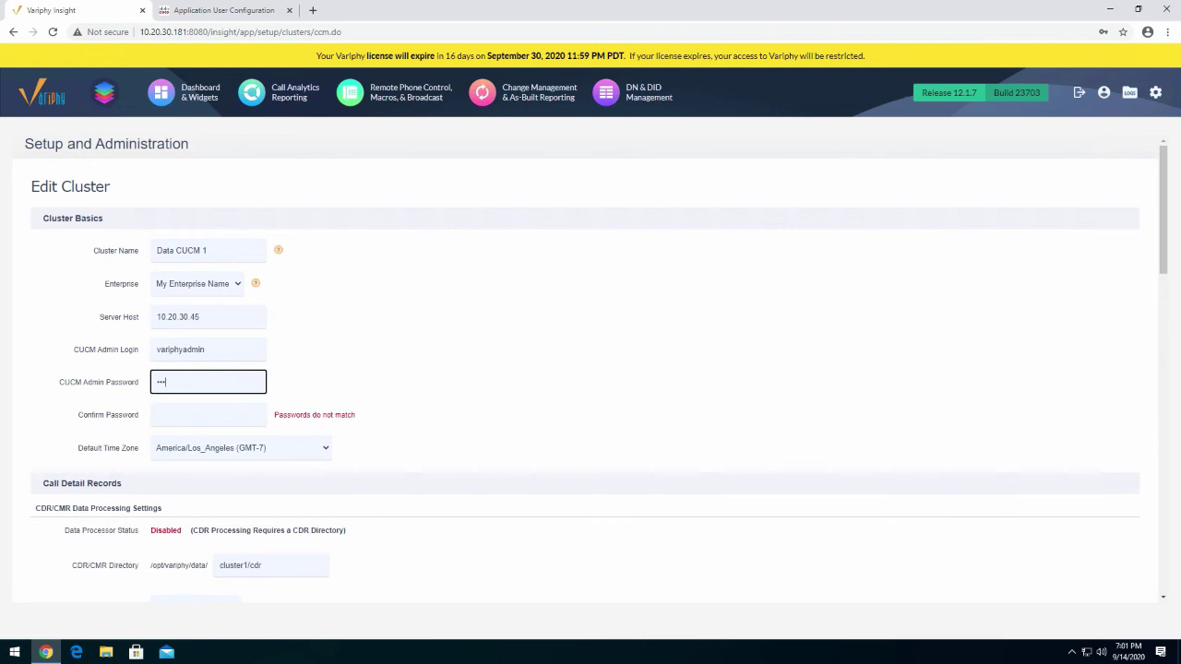
text(assword1)
key(Tab)
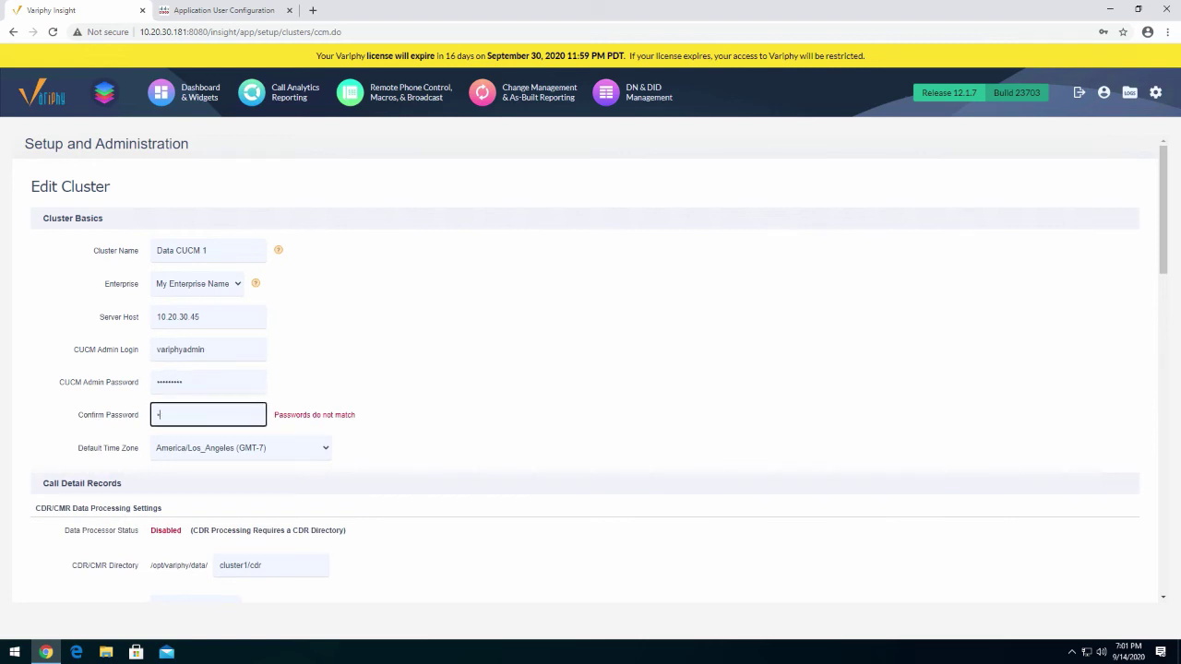
text(password1)
click(433, 372)
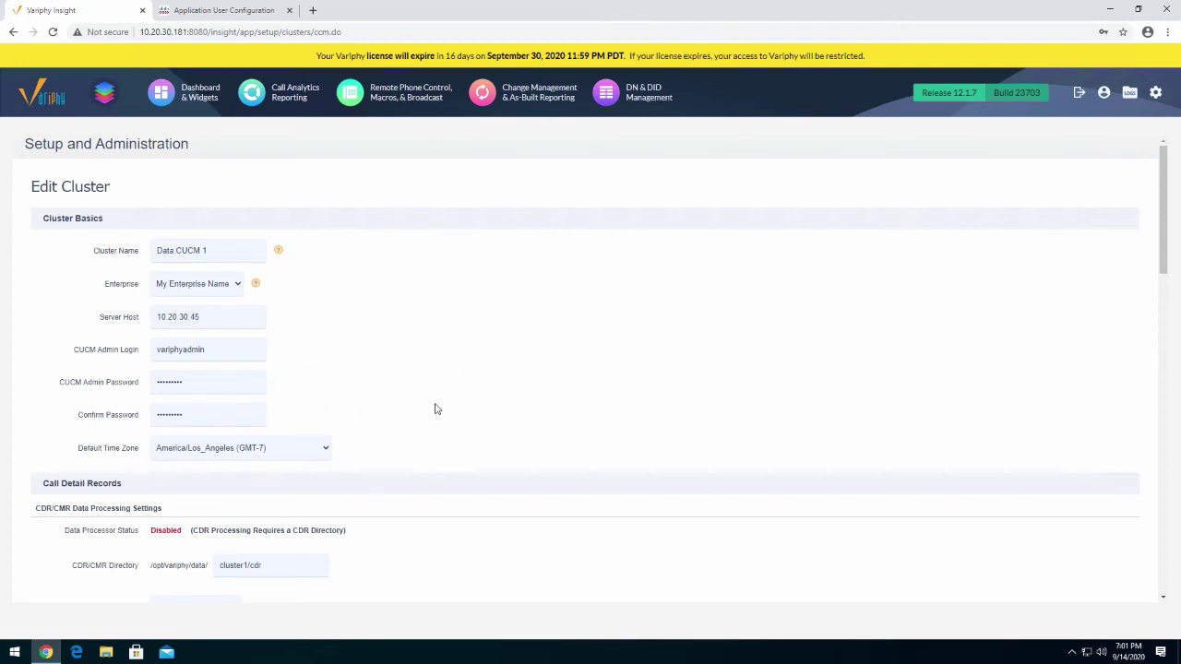
Set the cluster's Default Time Zone to America/Chicago (GMT-5)
scroll(433, 411, down, 1)
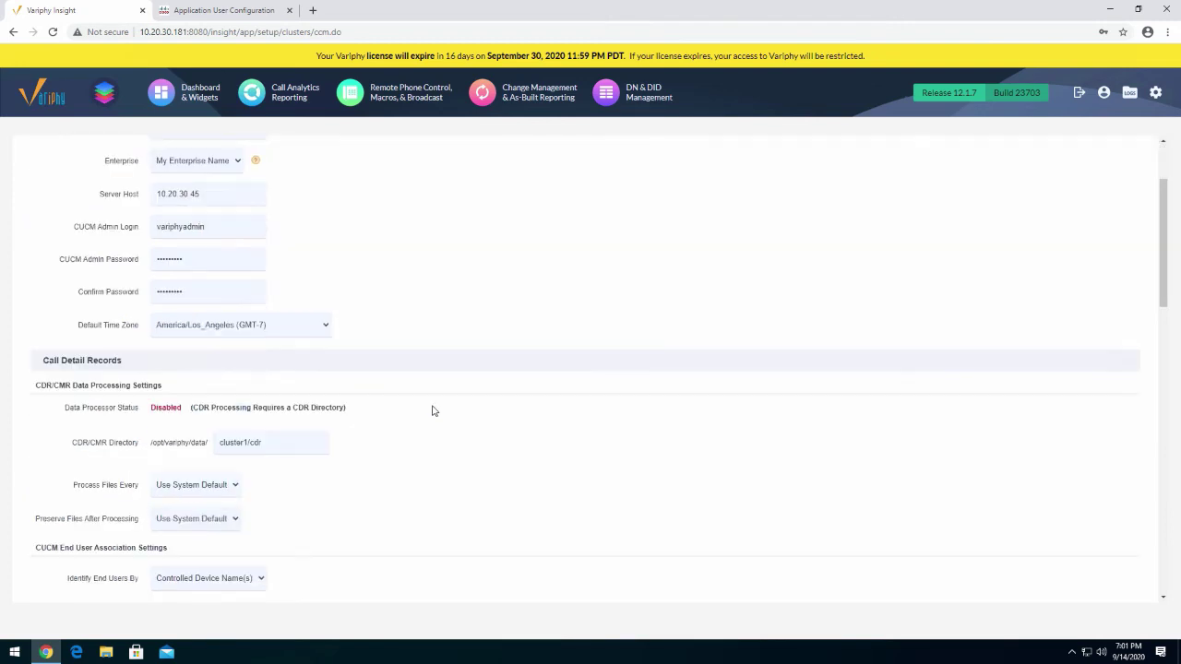
click(274, 332)
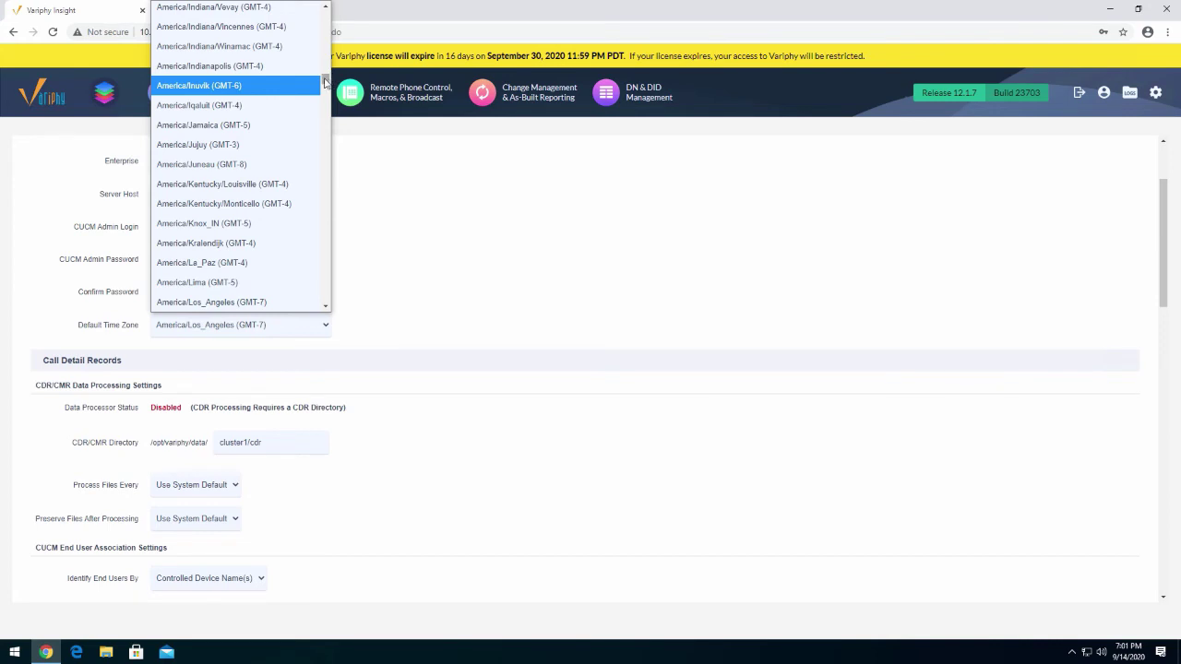
drag(325, 83, 327, 60)
click(216, 79)
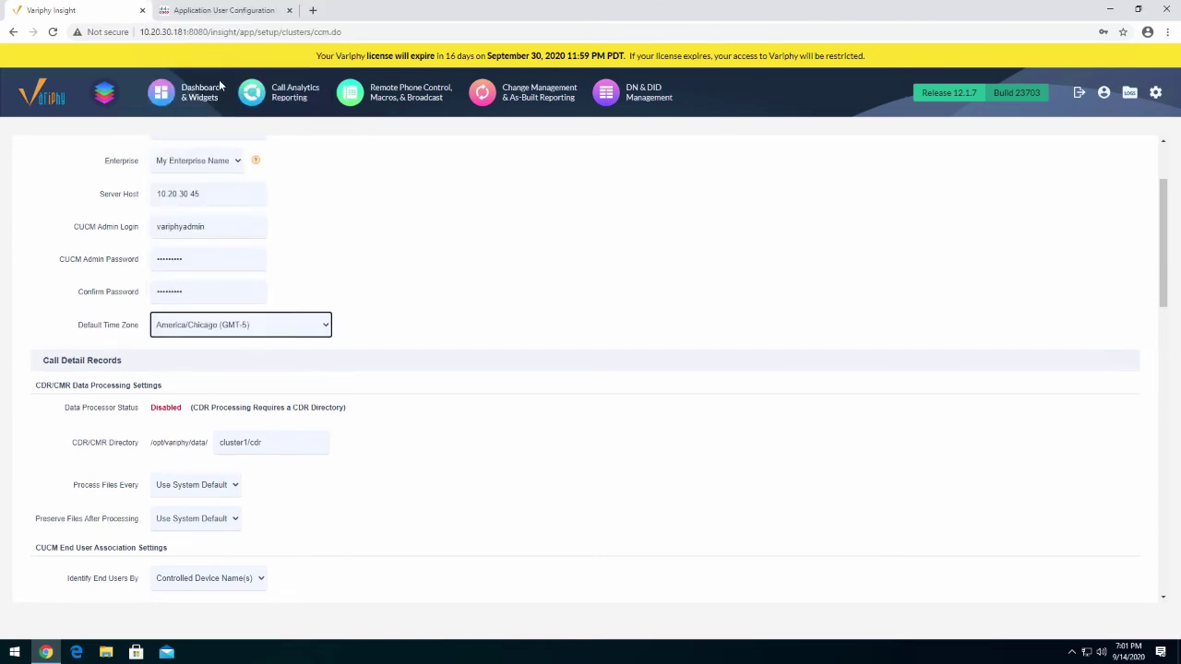
click(591, 314)
scroll(606, 321, down, 2)
Review the CDR/CMR Directory, Identify End Users By and Database Server settings, keeping Local MySQL
triple_click(161, 319)
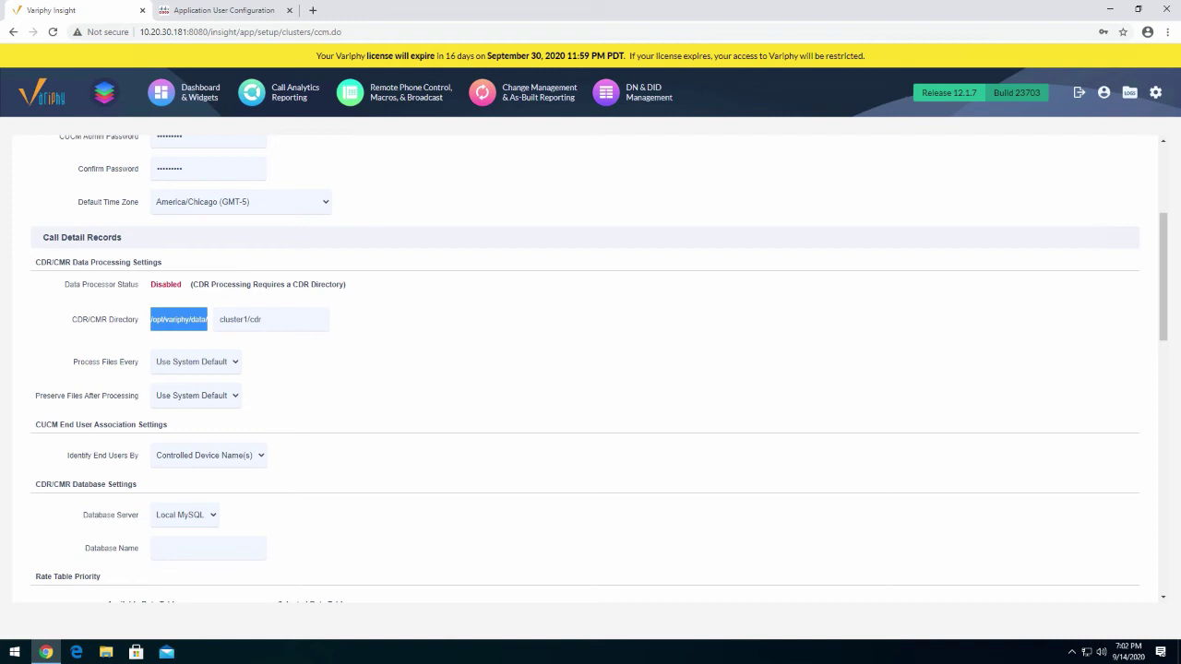
triple_click(266, 319)
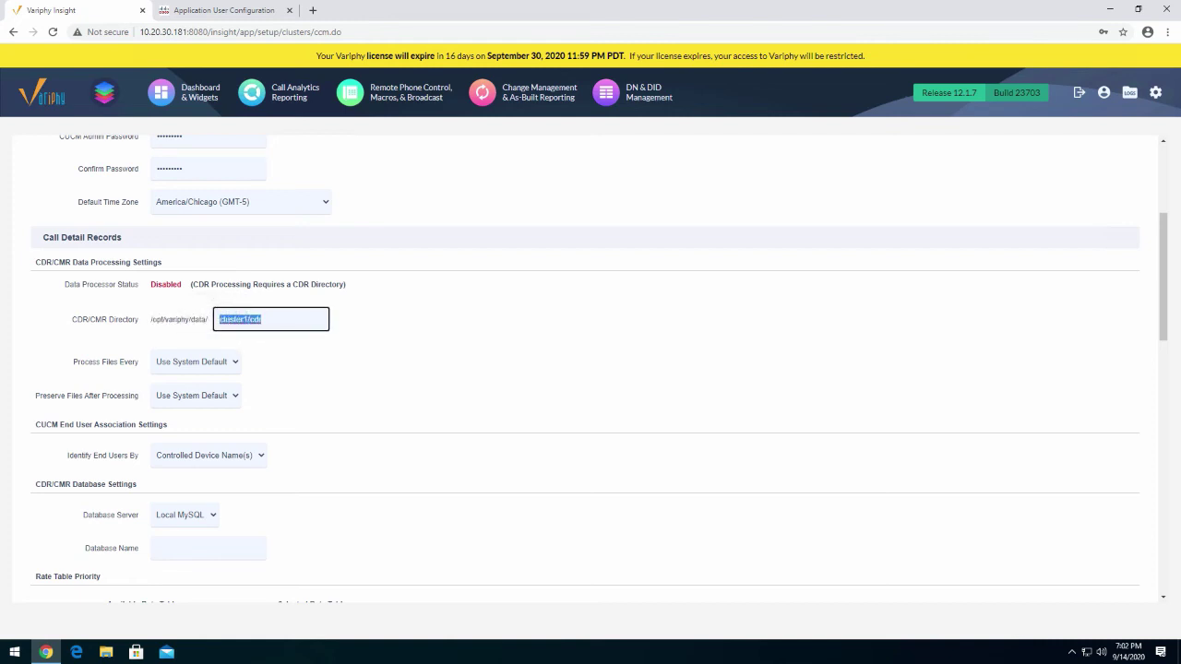
drag(72, 319, 208, 319)
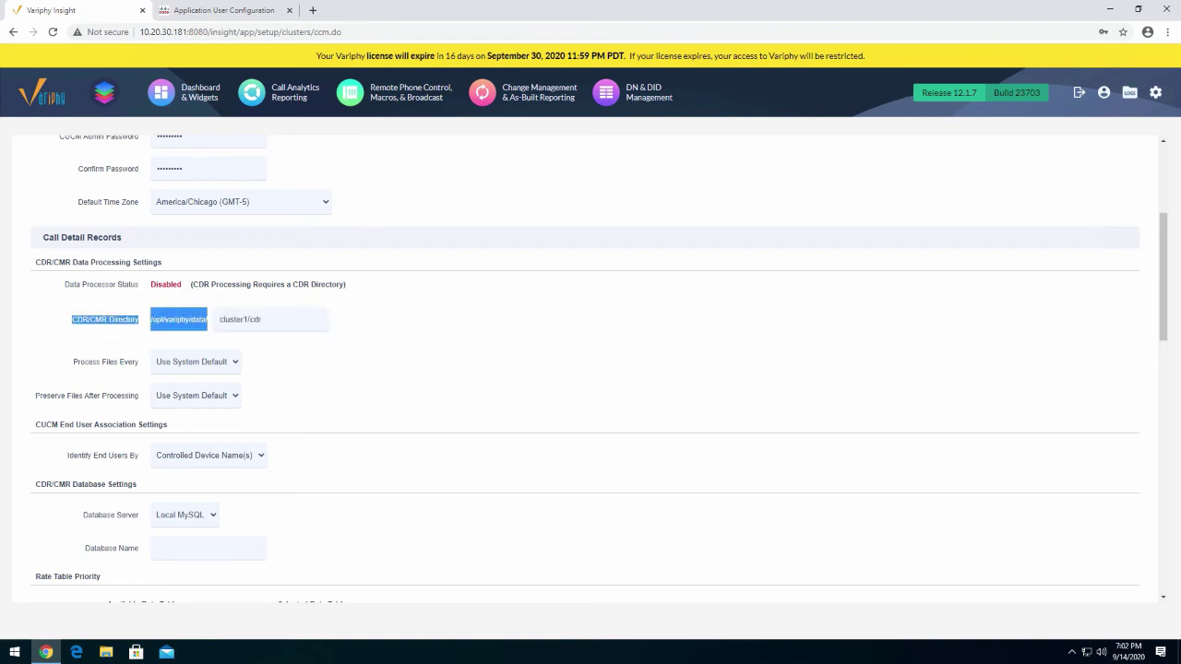
click(601, 365)
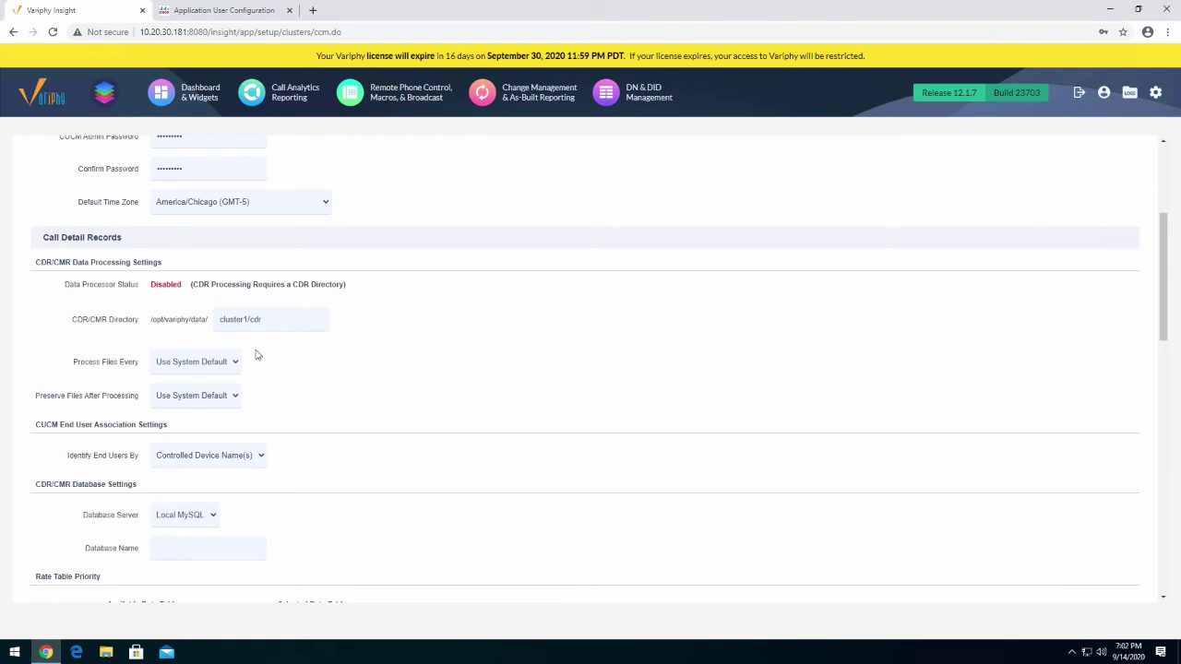
scroll(349, 403, down, 1)
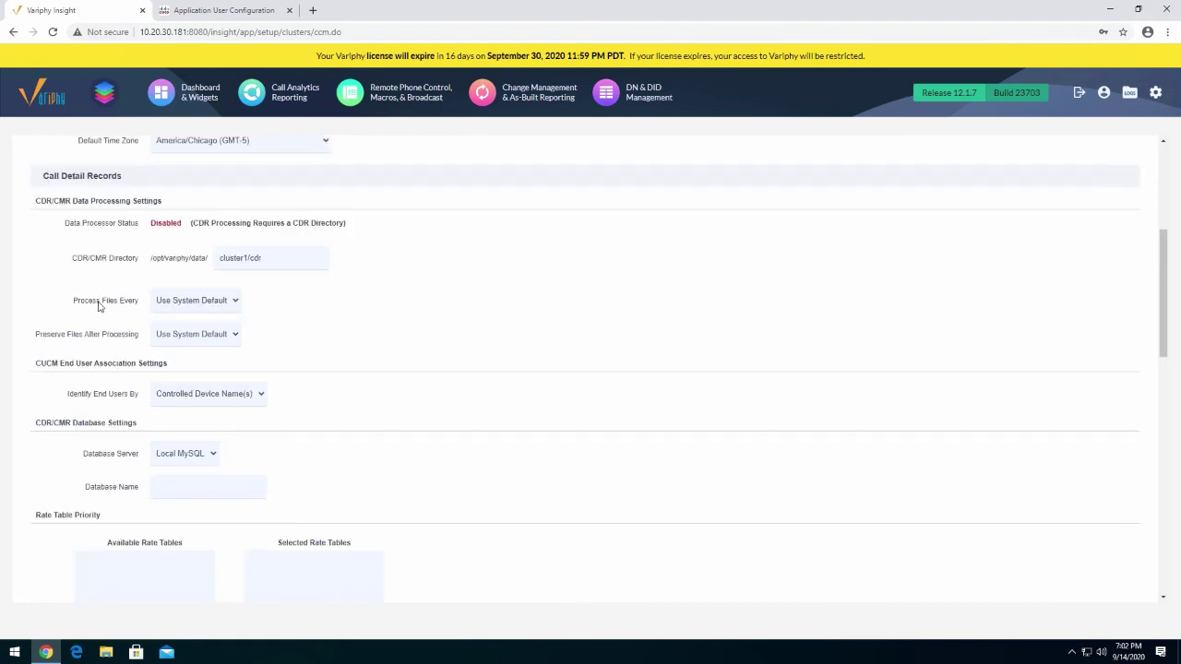
scroll(98, 340, down, 1)
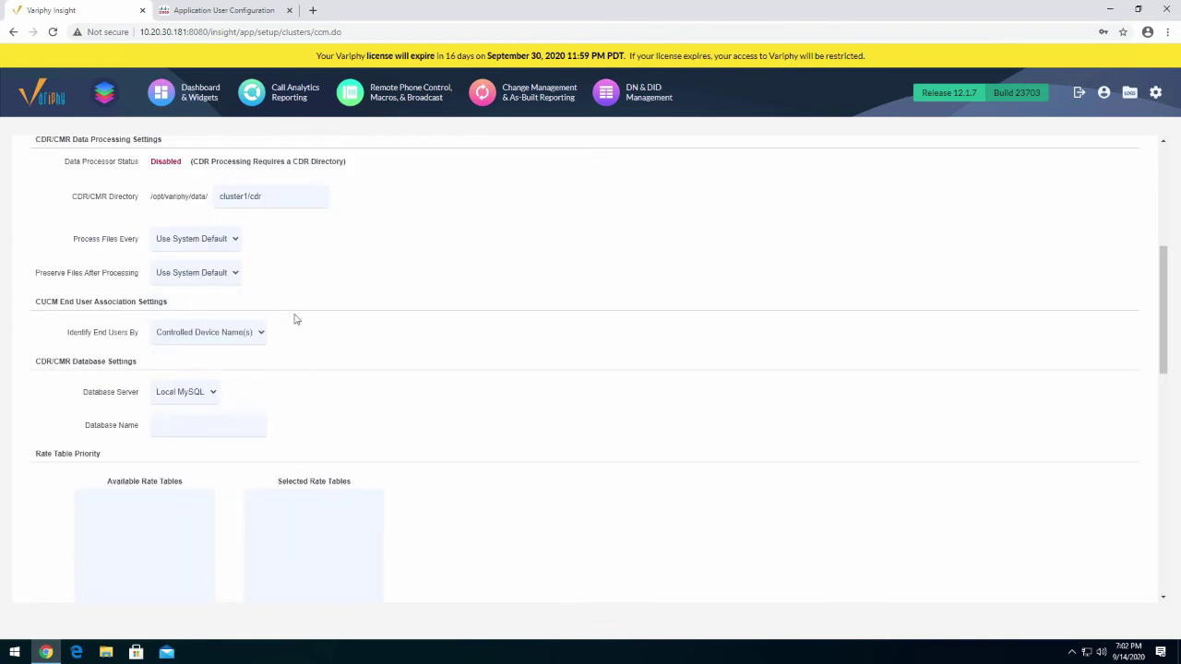
drag(64, 337, 142, 337)
scroll(348, 338, down, 1)
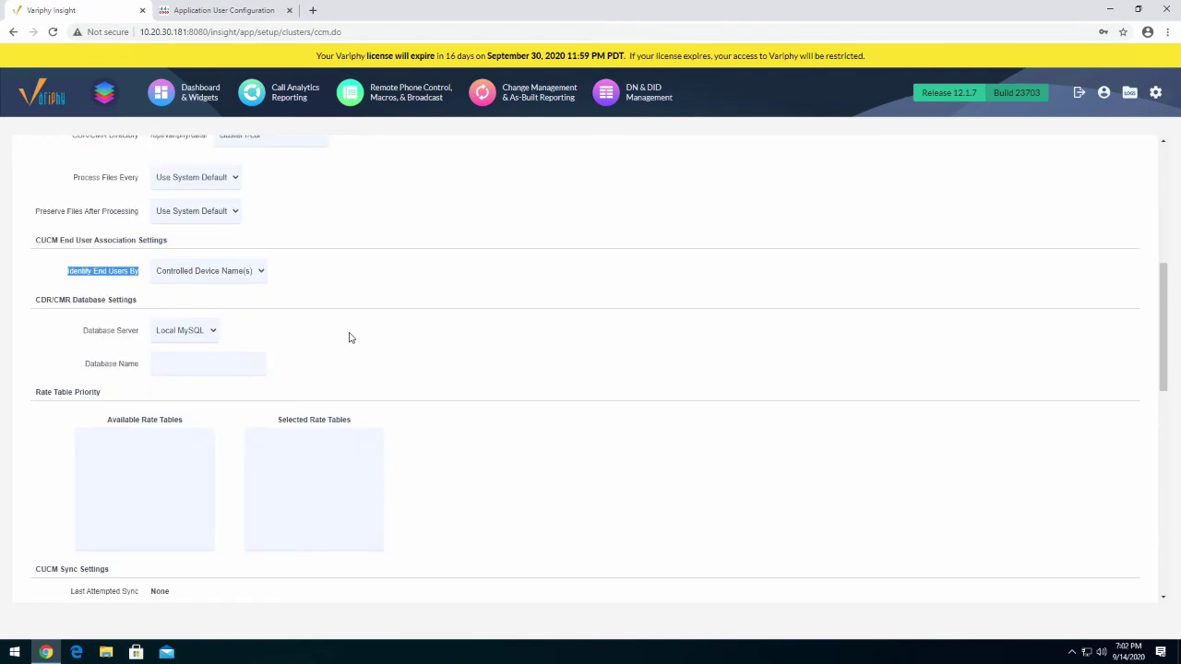
drag(81, 330, 143, 332)
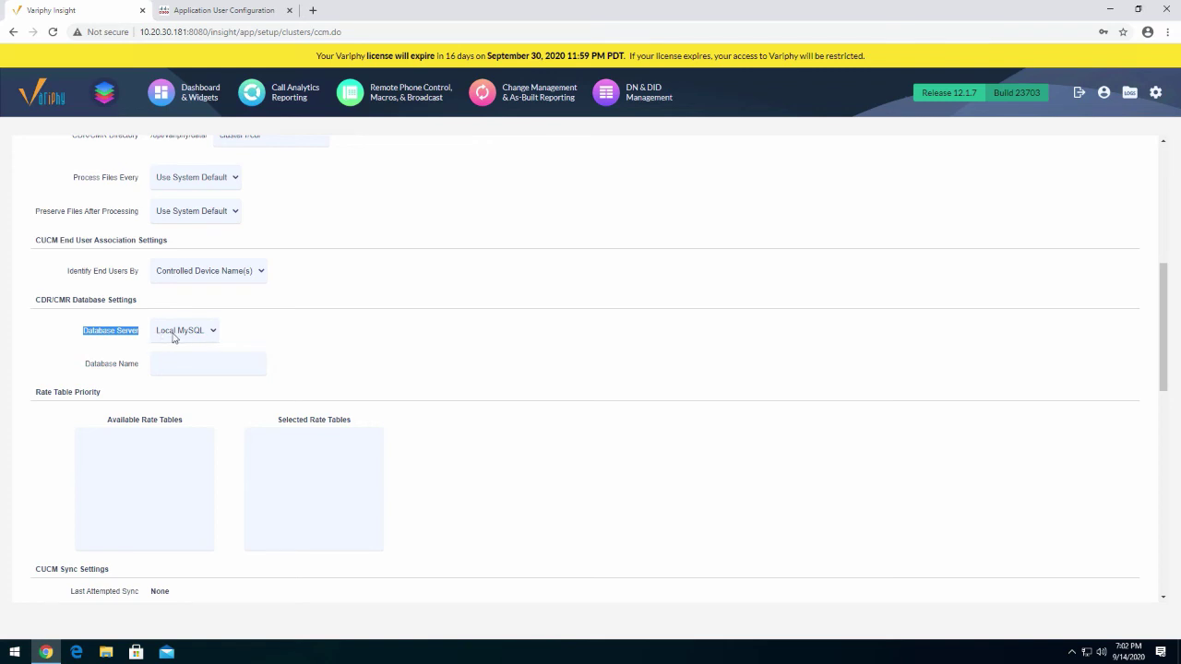
Enter Cluster1 as the CDR/CMR Database Name
click(214, 361)
text(Cluster1)
click(513, 355)
scroll(513, 352, down, 3)
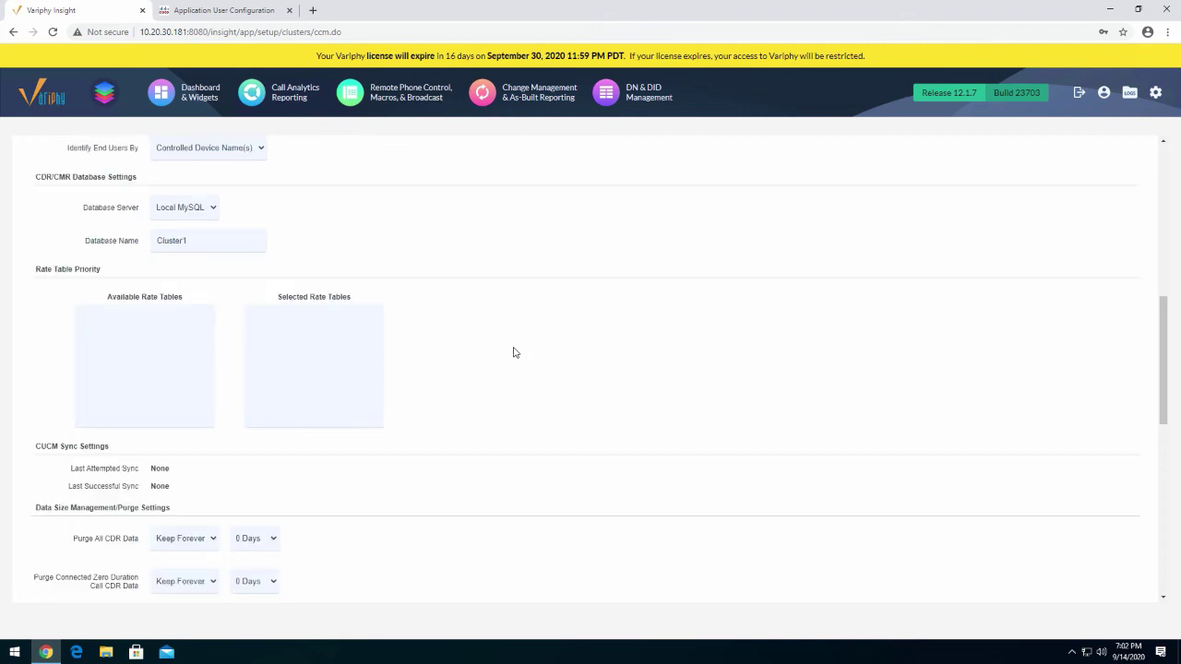
scroll(514, 352, down, 2)
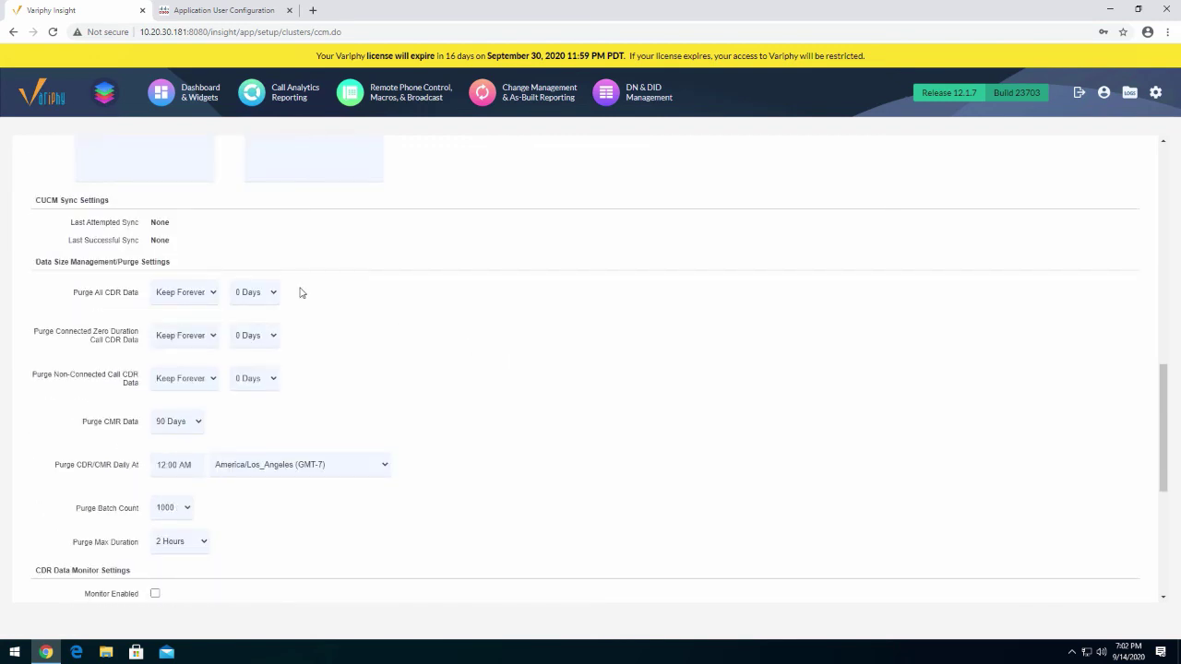
scroll(544, 437, down, 1)
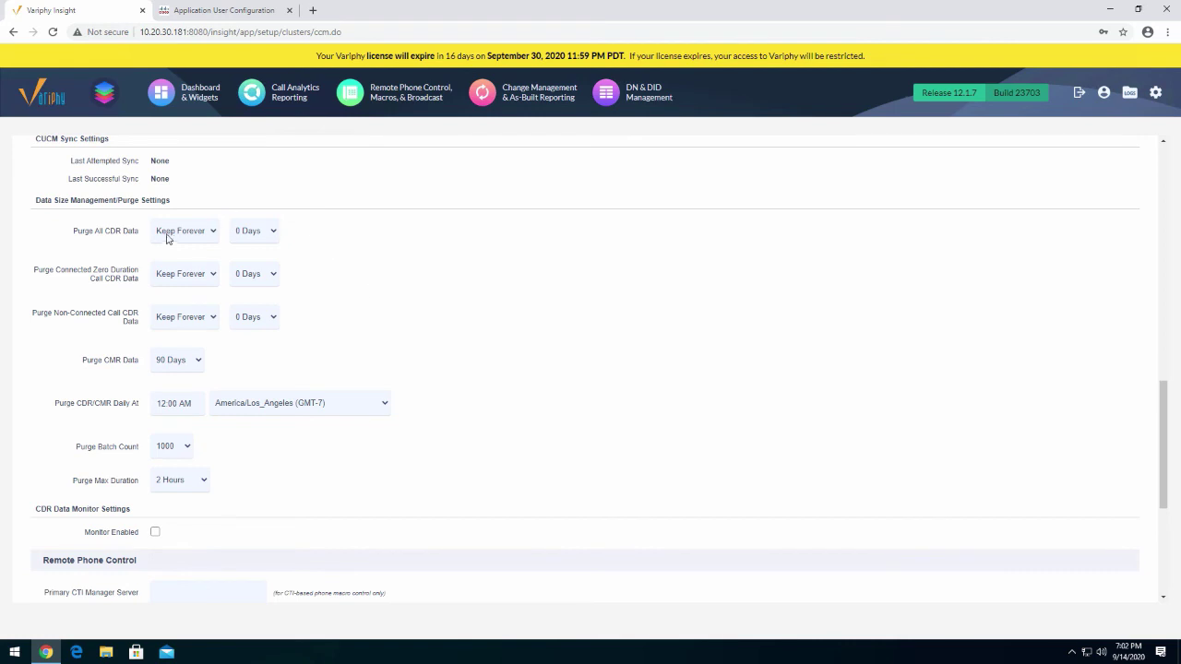
click(200, 231)
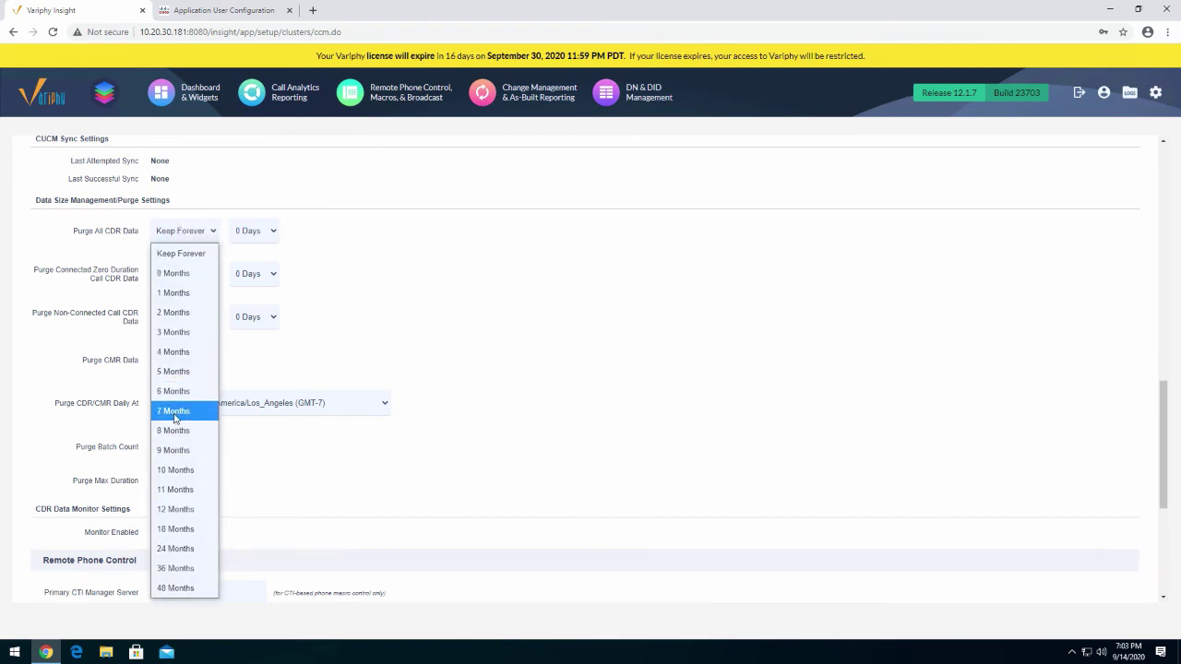
click(581, 330)
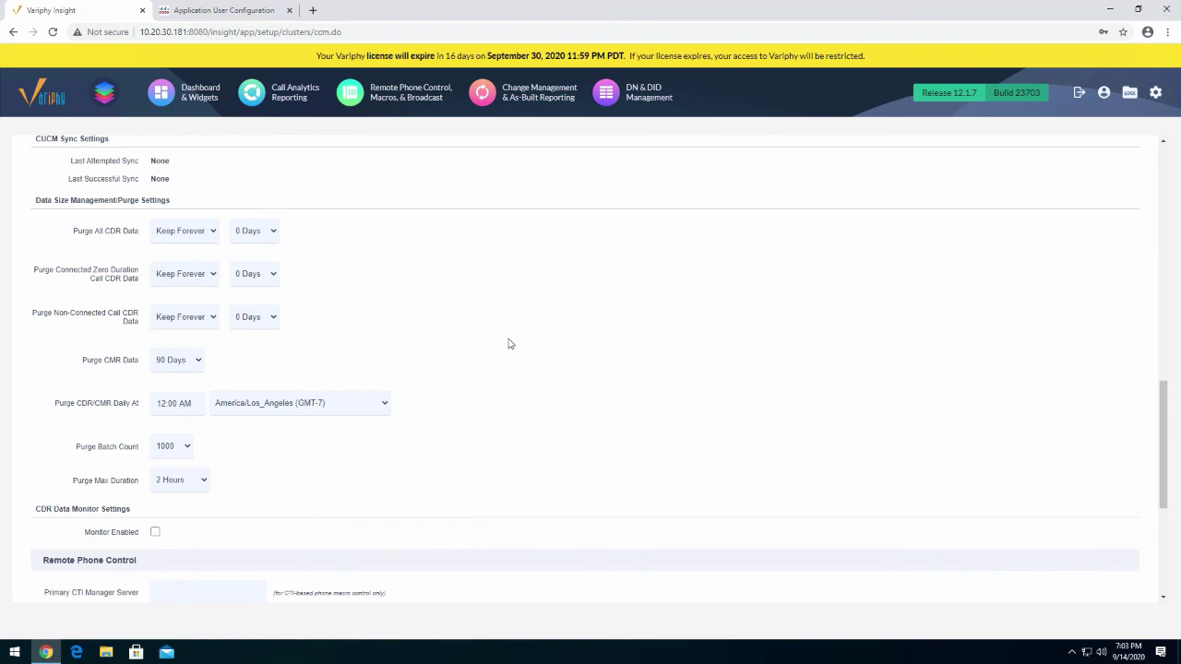
scroll(510, 340, down, 3)
click(207, 346)
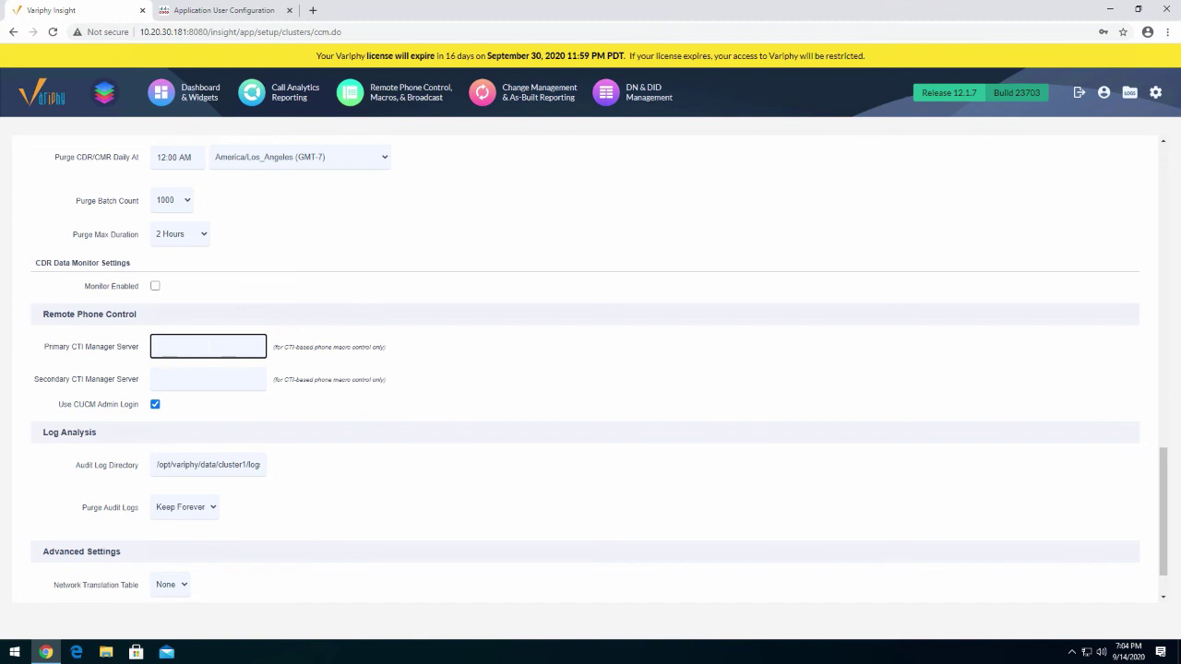
Set Primary CTI Manager Server to 10.20.30.45, leave Secondary blank, and save the cluster
text(10.20.30.45)
click(224, 378)
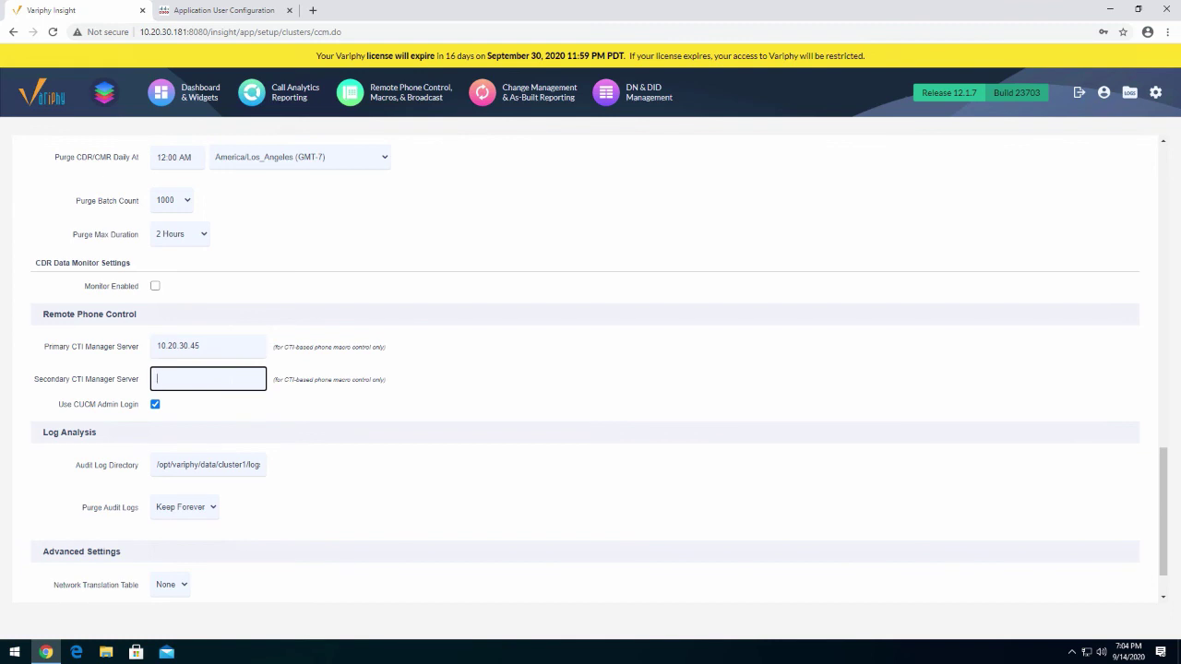
click(543, 374)
click(175, 346)
double_click(182, 346)
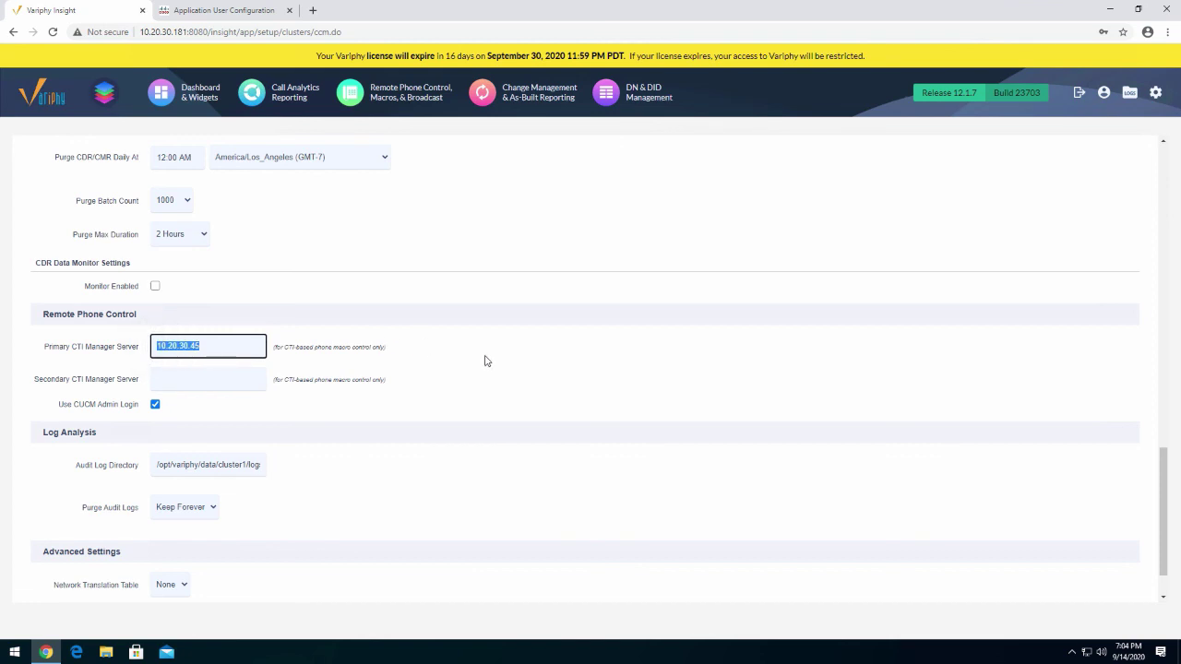
scroll(486, 361, down, 1)
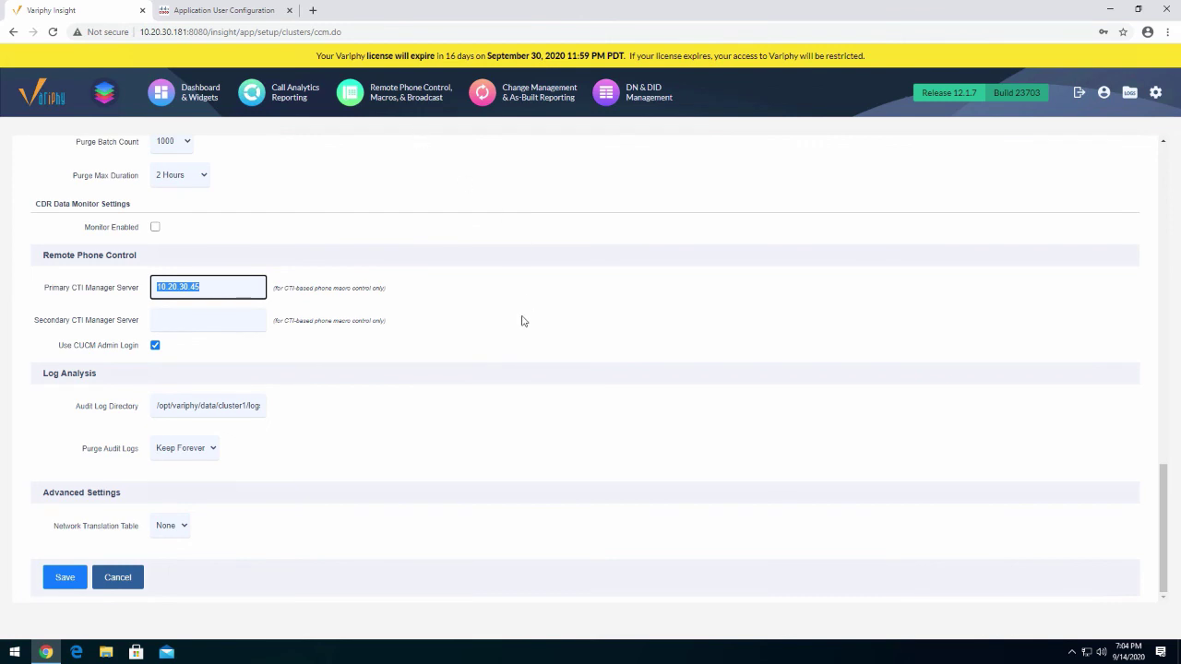
click(64, 578)
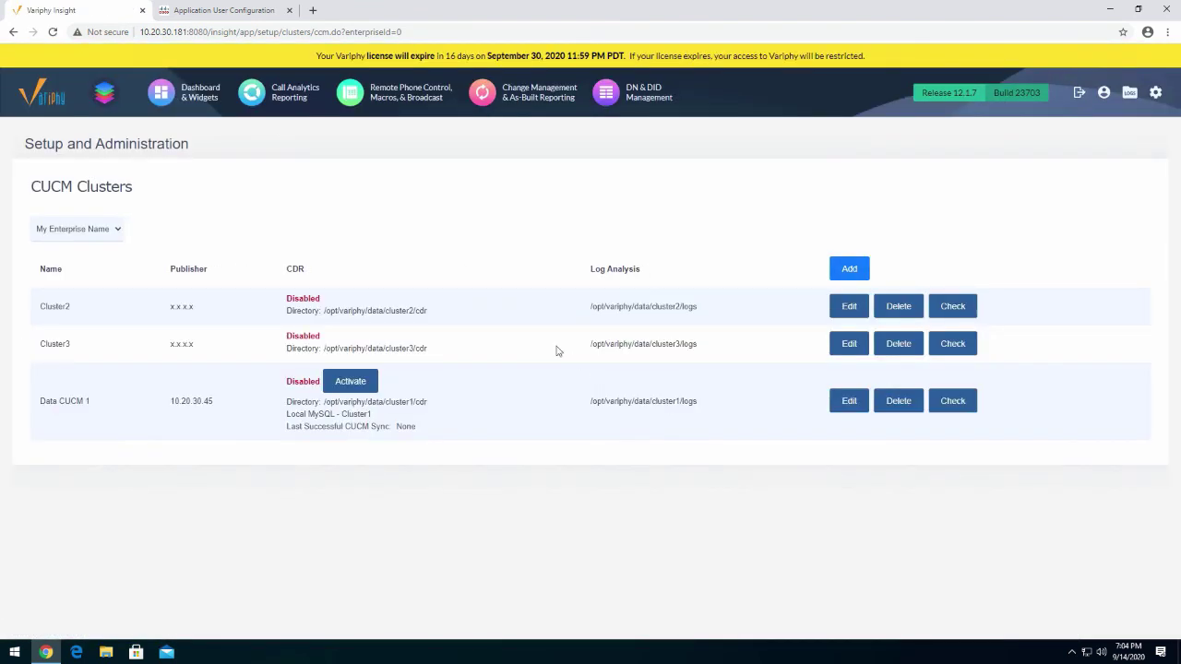
Activate CDR processing for Data CUCM 1 after checking and creating the Cluster1 database
click(347, 382)
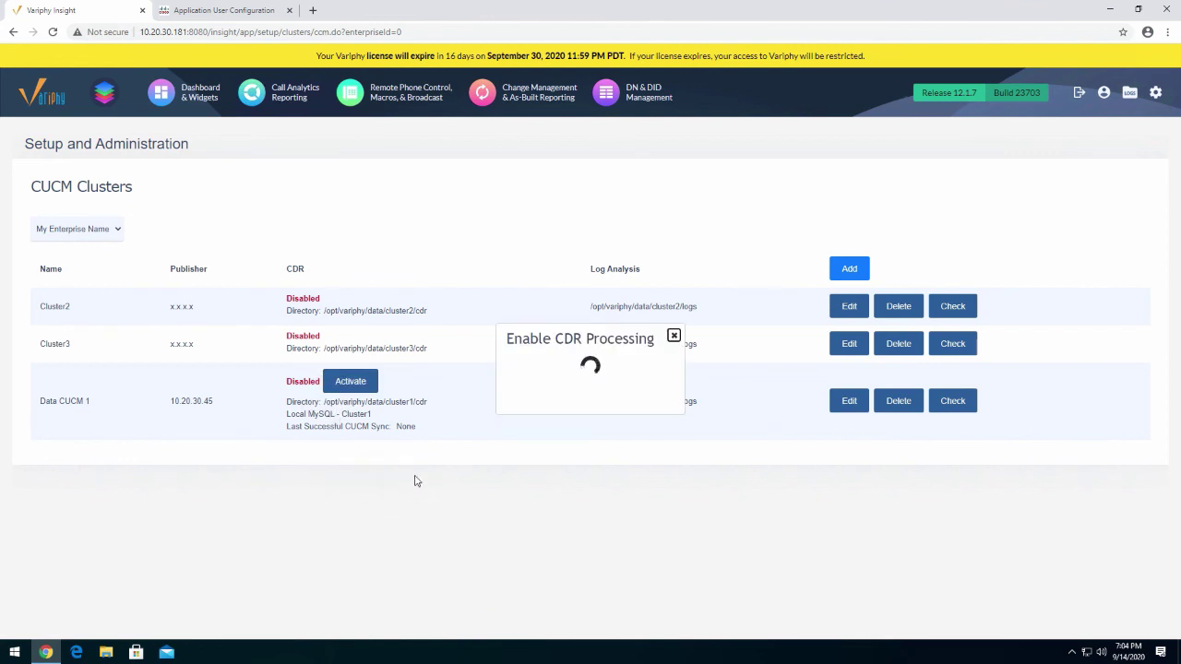
click(718, 482)
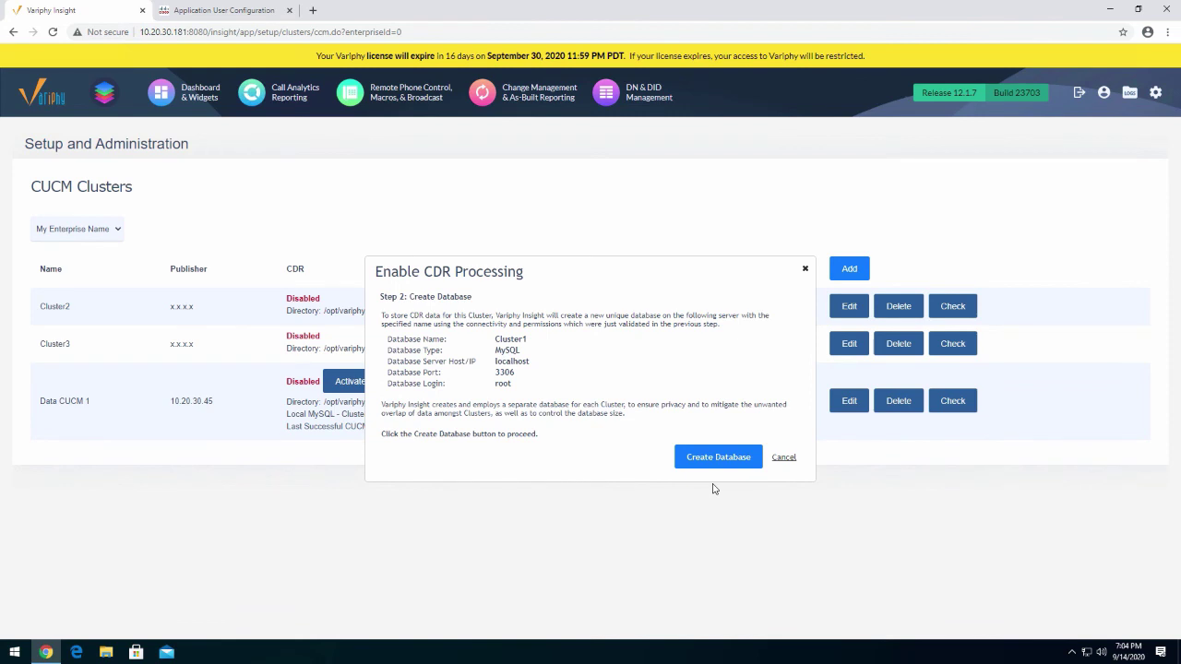
click(721, 462)
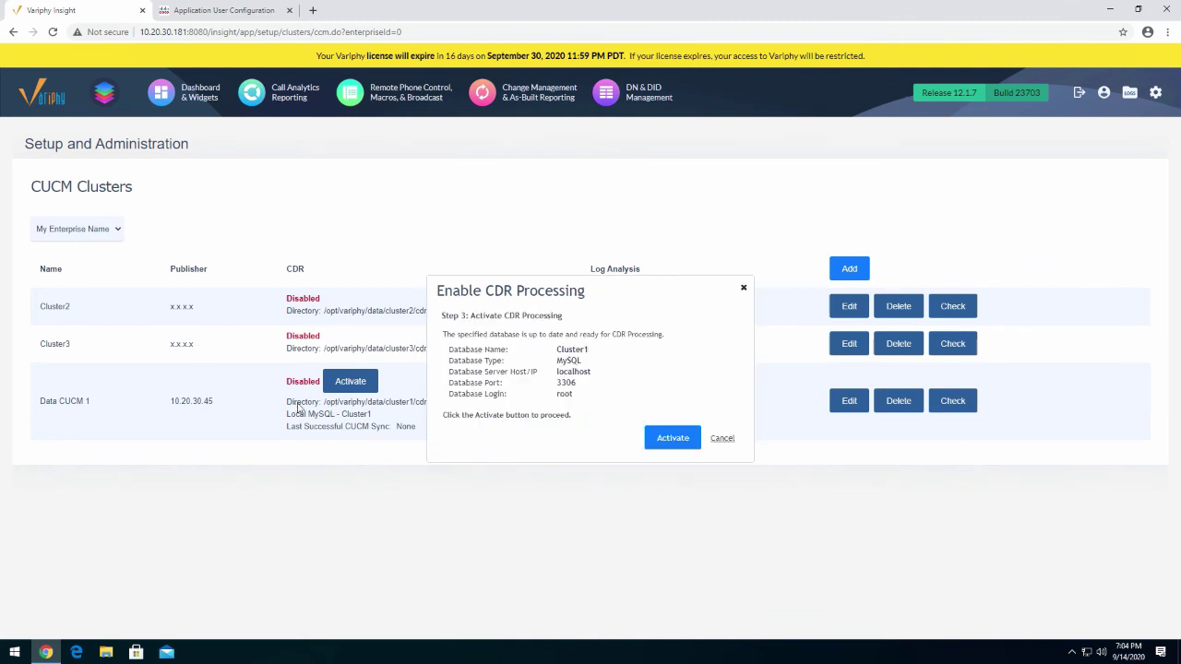
click(671, 442)
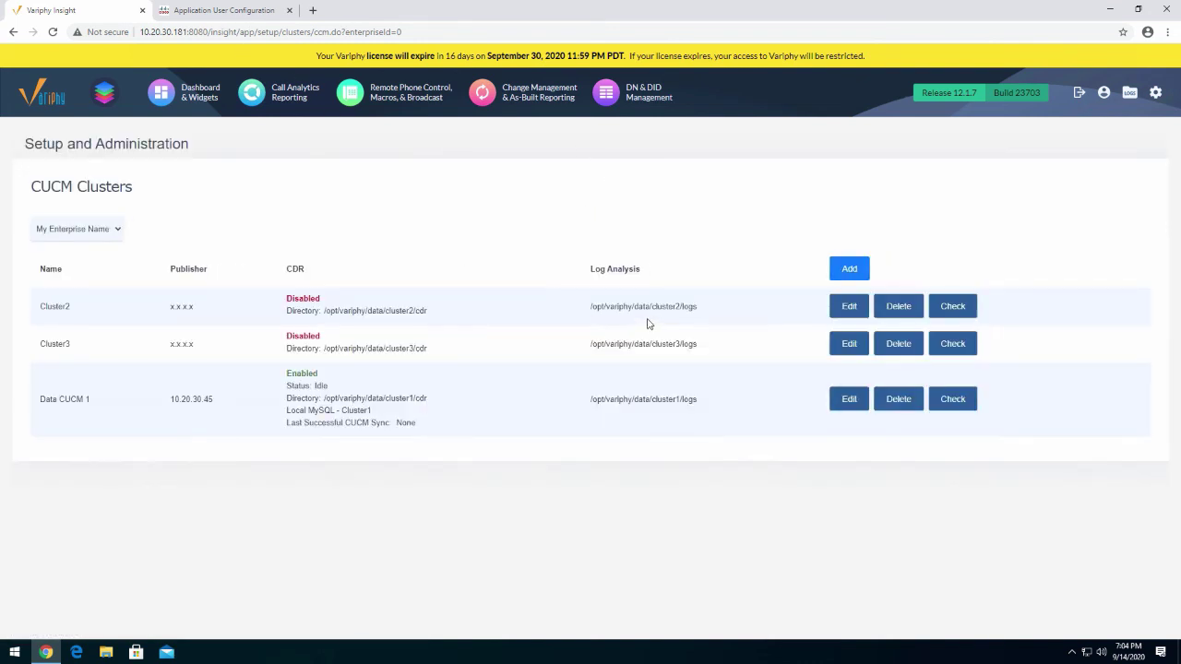
Review Data CUCM 1's Idle status and Cluster3's CDR path, then go to Dashboard & Widgets
double_click(351, 389)
drag(325, 348, 438, 353)
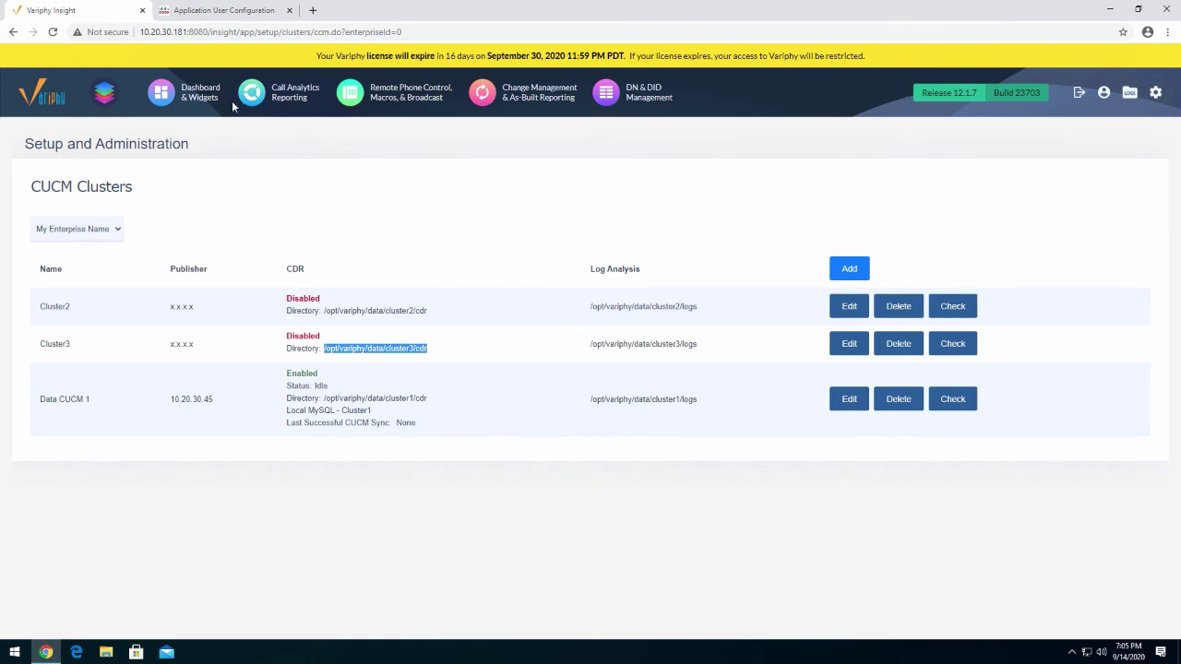
click(200, 94)
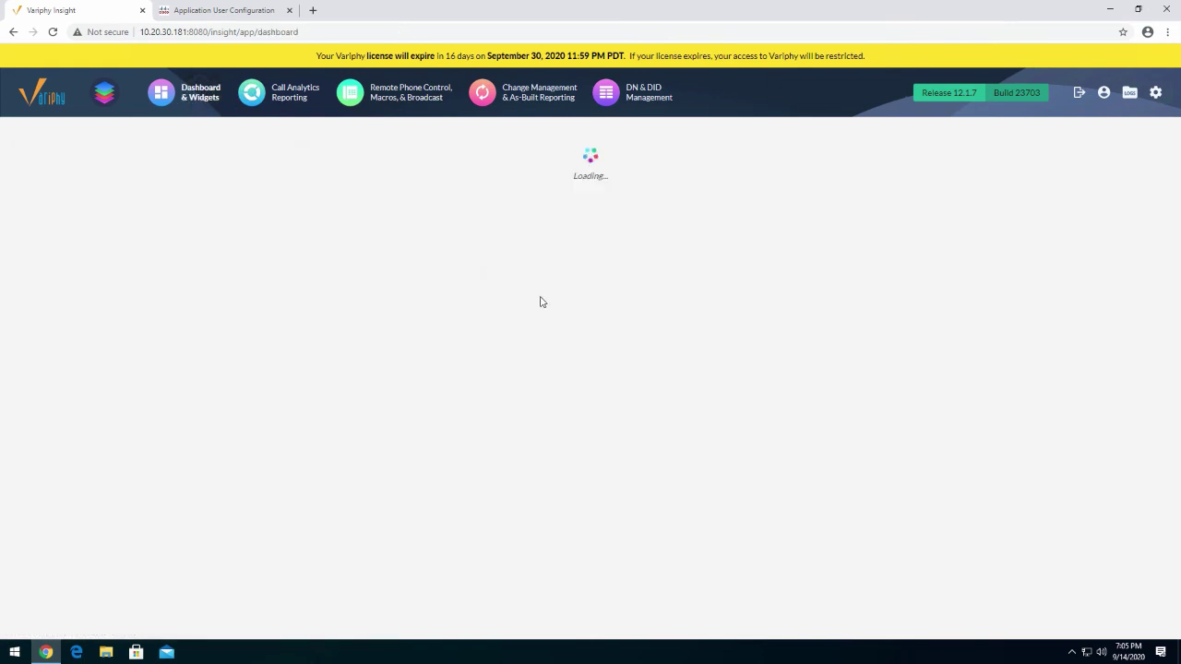